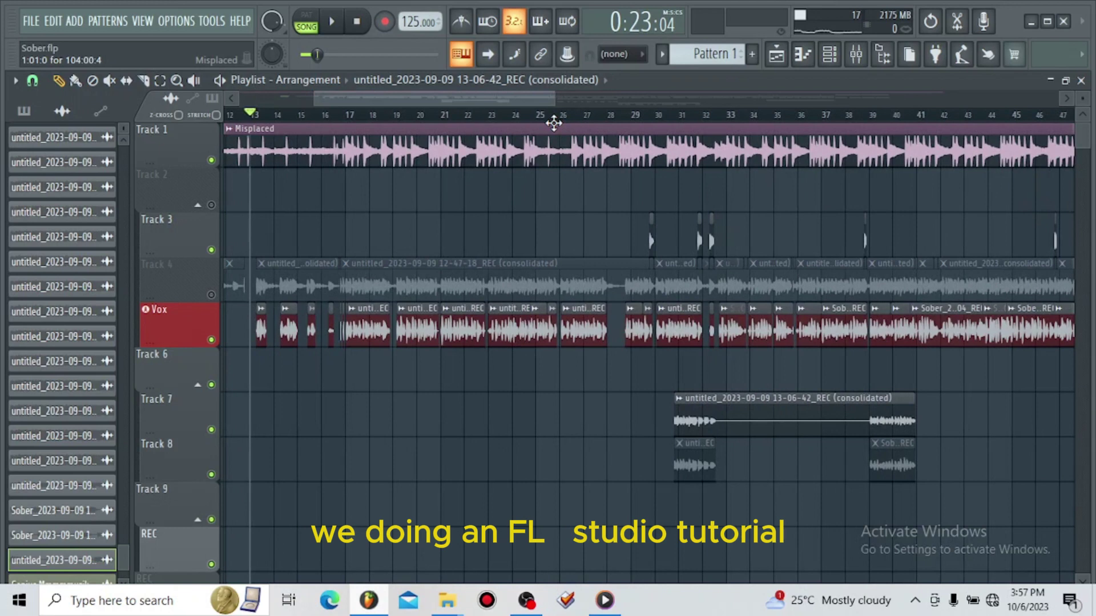
Play the song with effects bypassed on the Master, Instrumental, vocal and send mixer tracks, and with Delay, Ducking Verb and Reverb muted.
left_click_drag(555, 97, 597, 101)
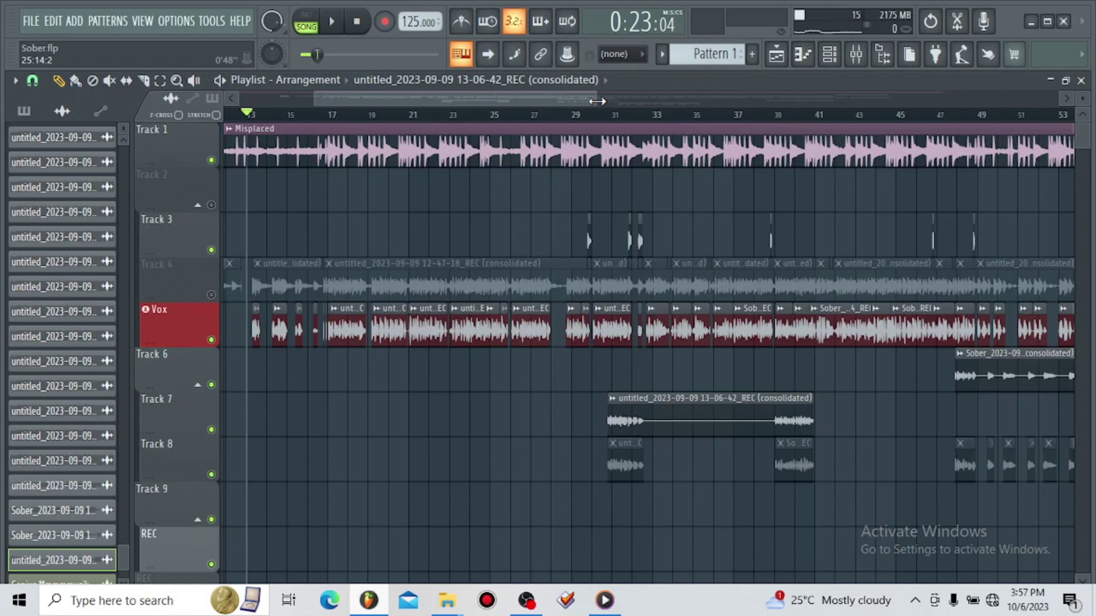
left_click_drag(587, 100, 656, 109)
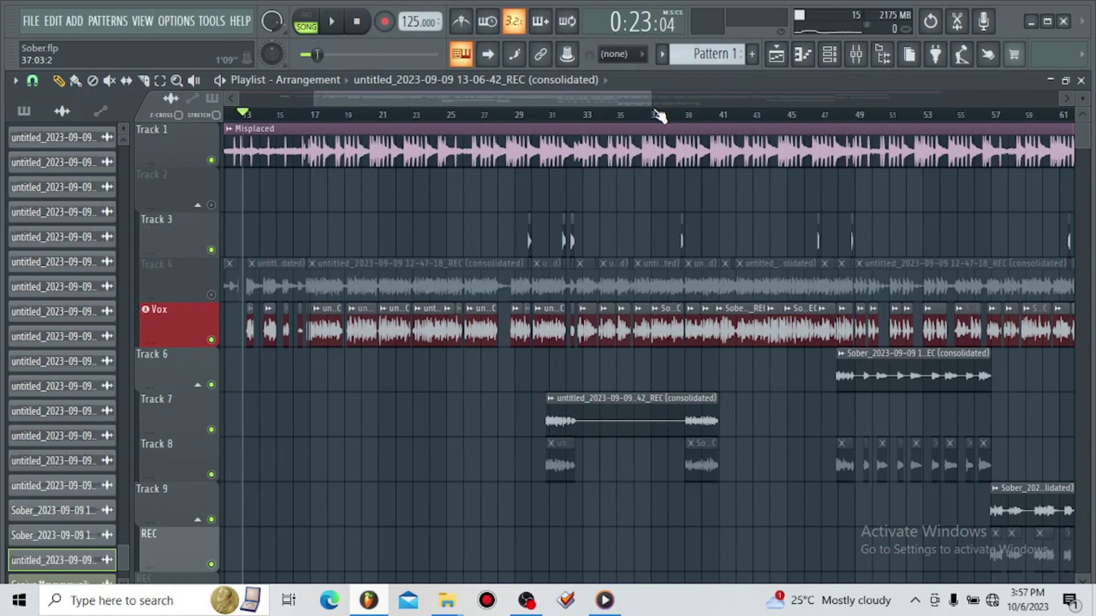
left_click(855, 54)
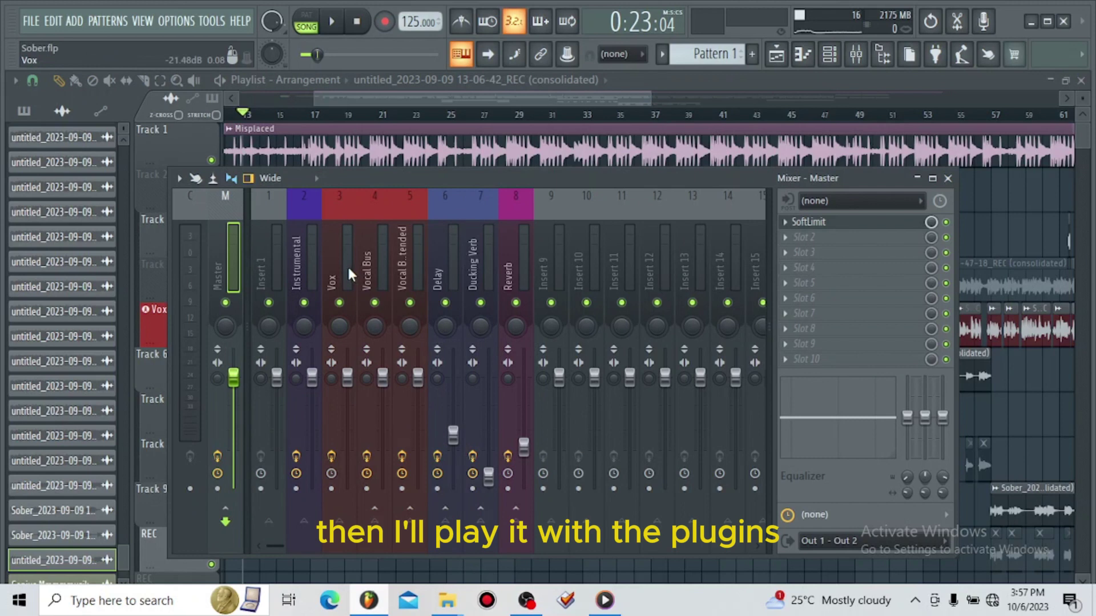
left_click(367, 262)
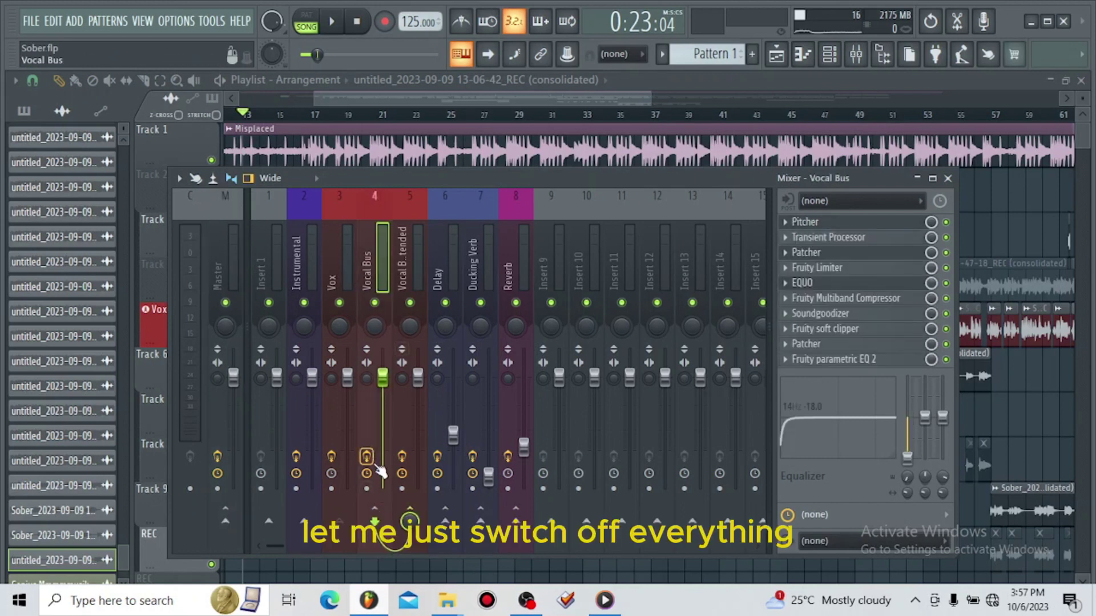
left_click(437, 456)
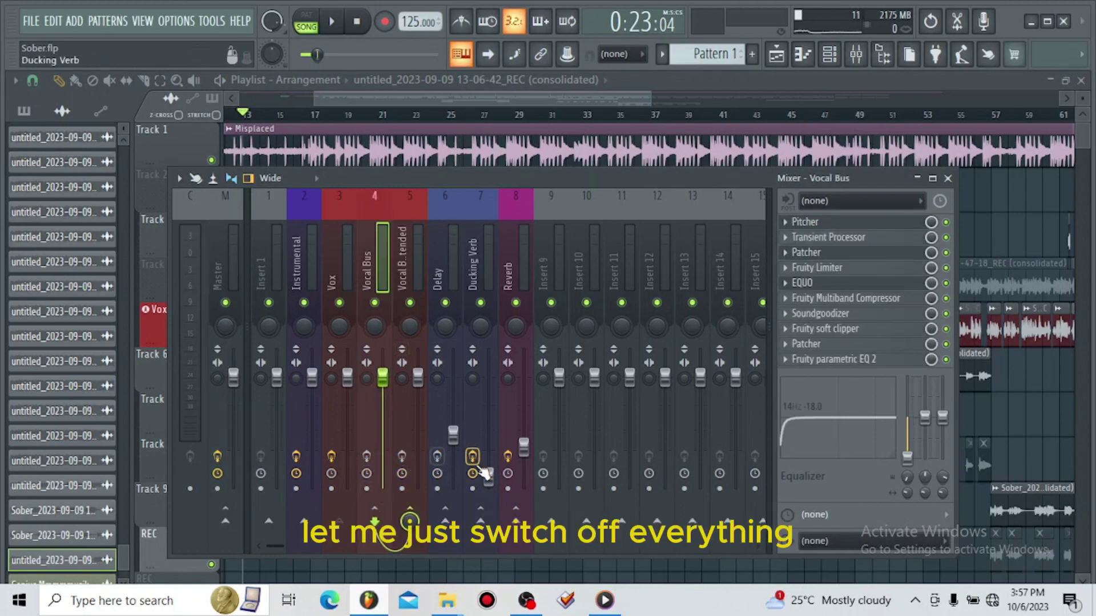
left_click(472, 456)
left_click(508, 456)
left_click_drag(446, 303, 516, 303)
left_click(305, 434)
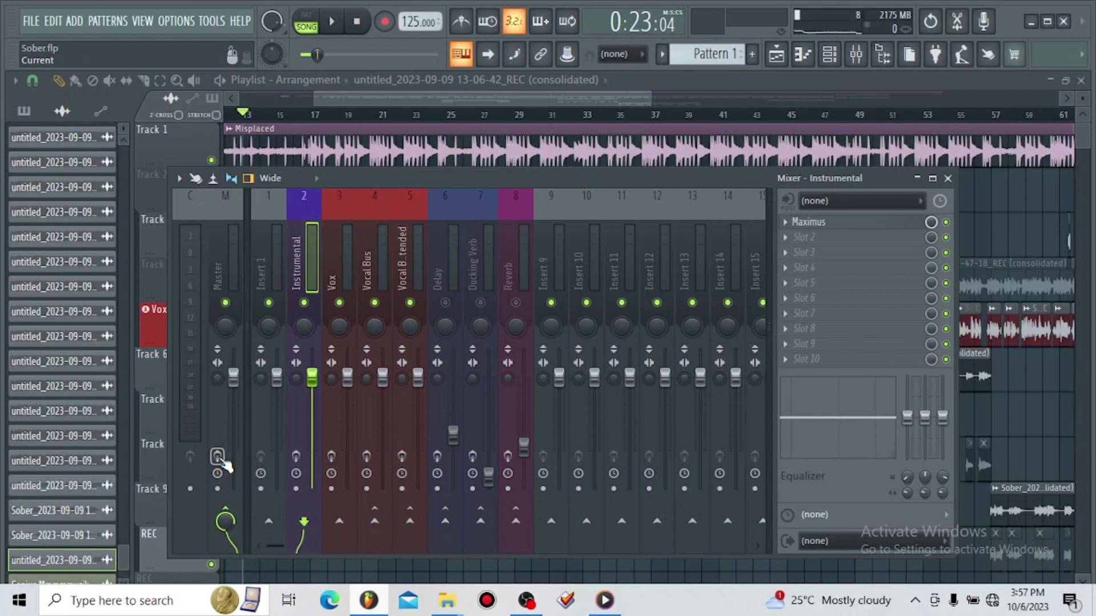
key("space")
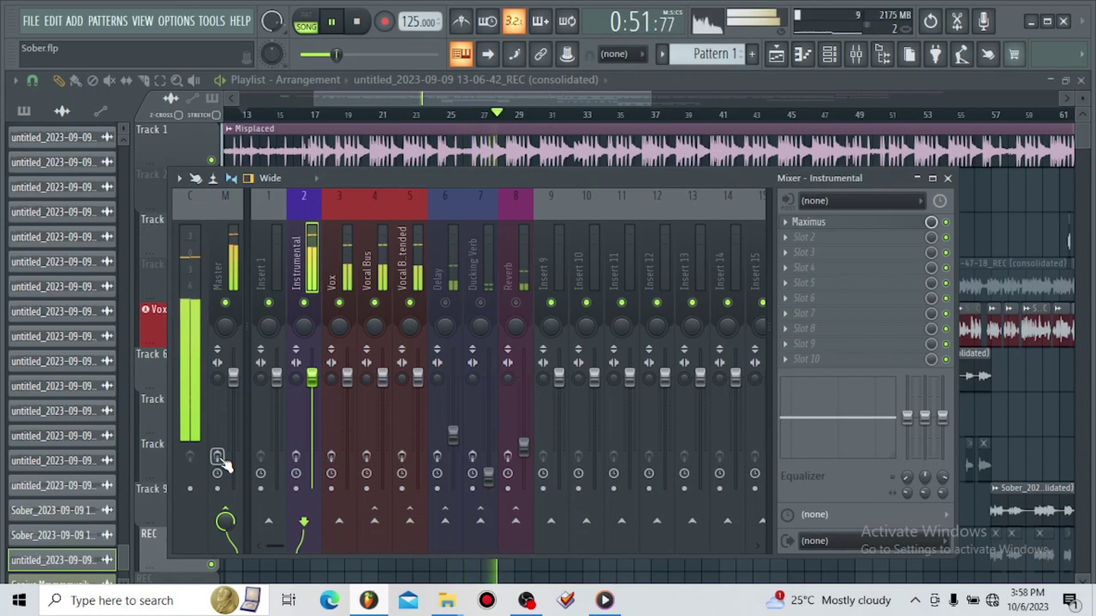
key("space")
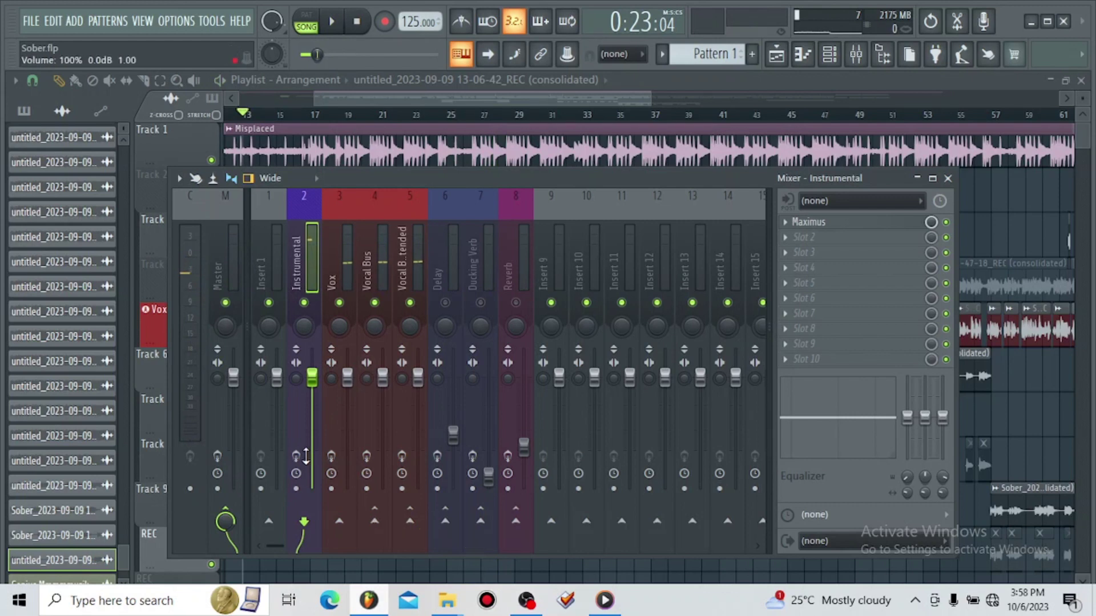
Re-enable the effects on the Master, Instrumental, vocal and send mixer tracks, and unmute Delay, Ducking Verb and Reverb.
left_click(331, 456)
left_click(366, 456)
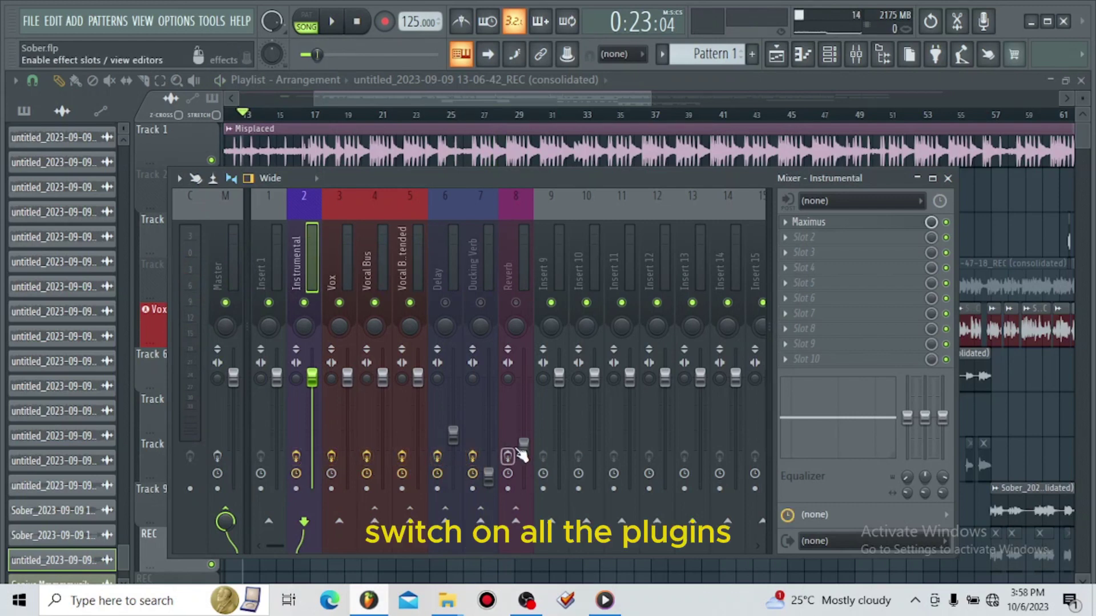
left_click(507, 457)
left_click(515, 302)
left_click(480, 303)
left_click(445, 302)
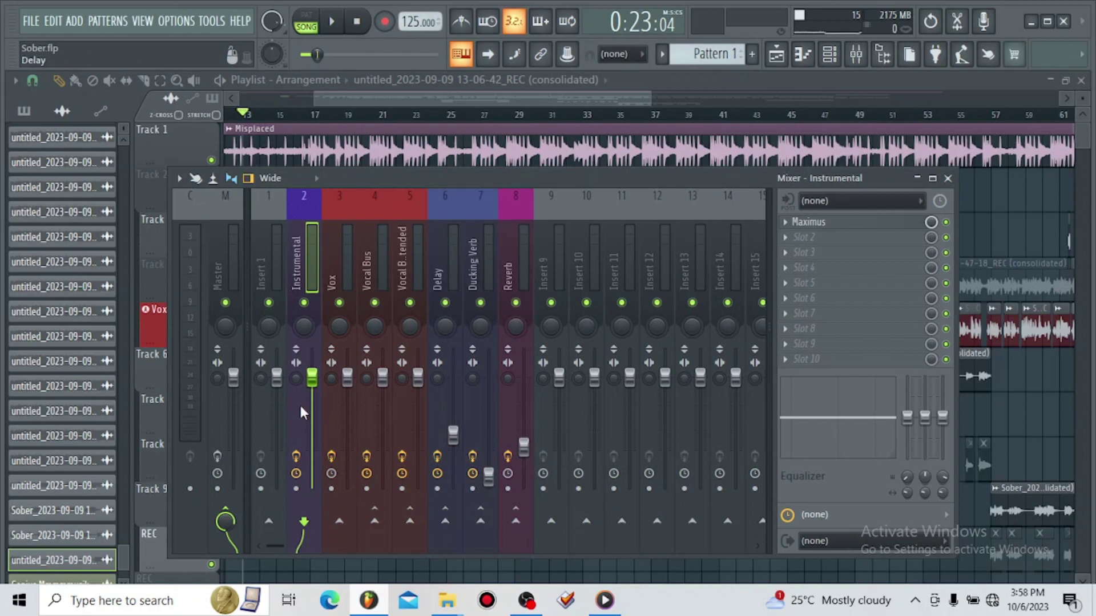
left_click(217, 456)
left_click(228, 276)
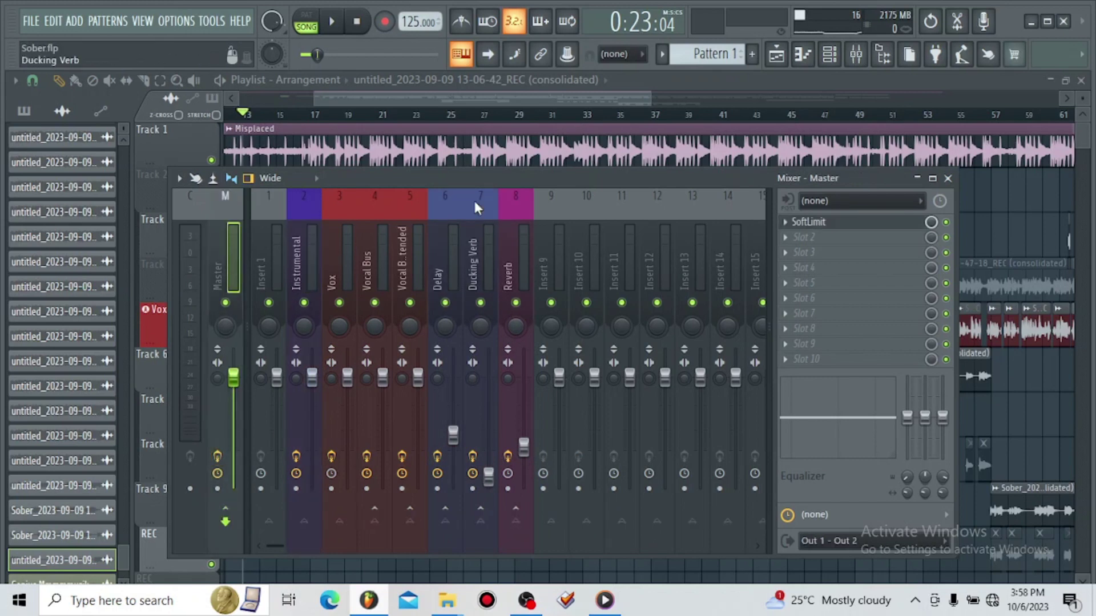
Play the song with the plugins active while reviewing the Vox, Vocal Bus and Vocal Bus Extended chains, including the EQUO curve.
left_click(336, 247)
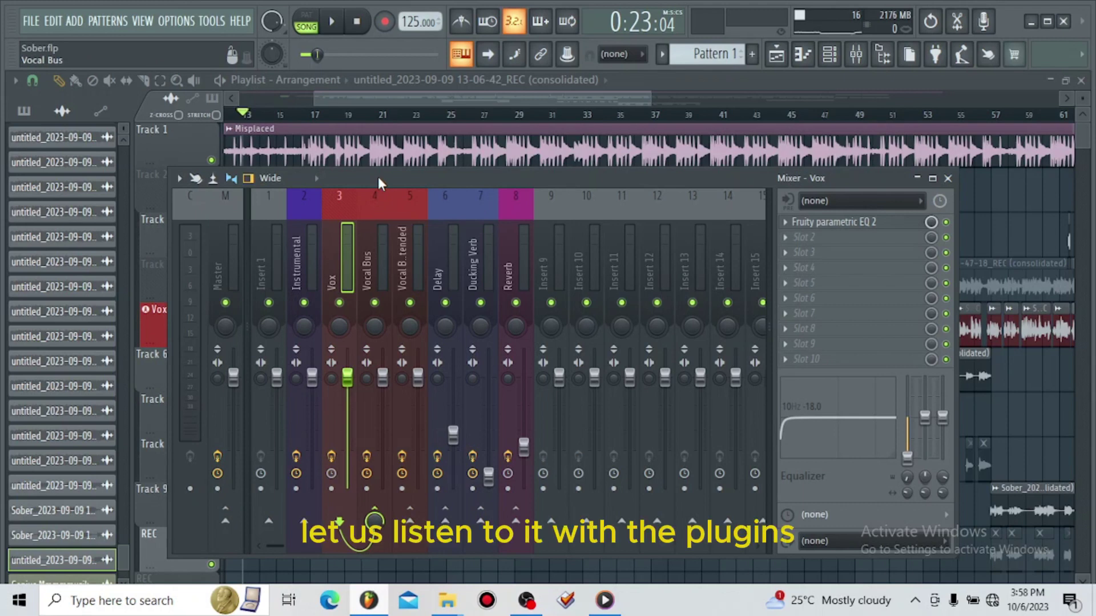
key("space")
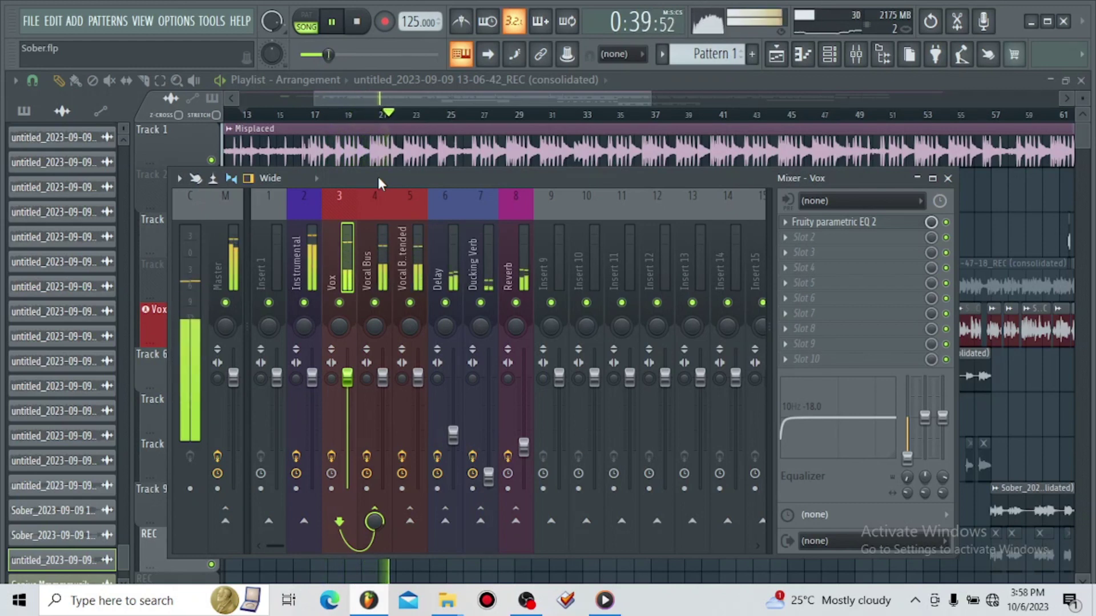
left_click(382, 261)
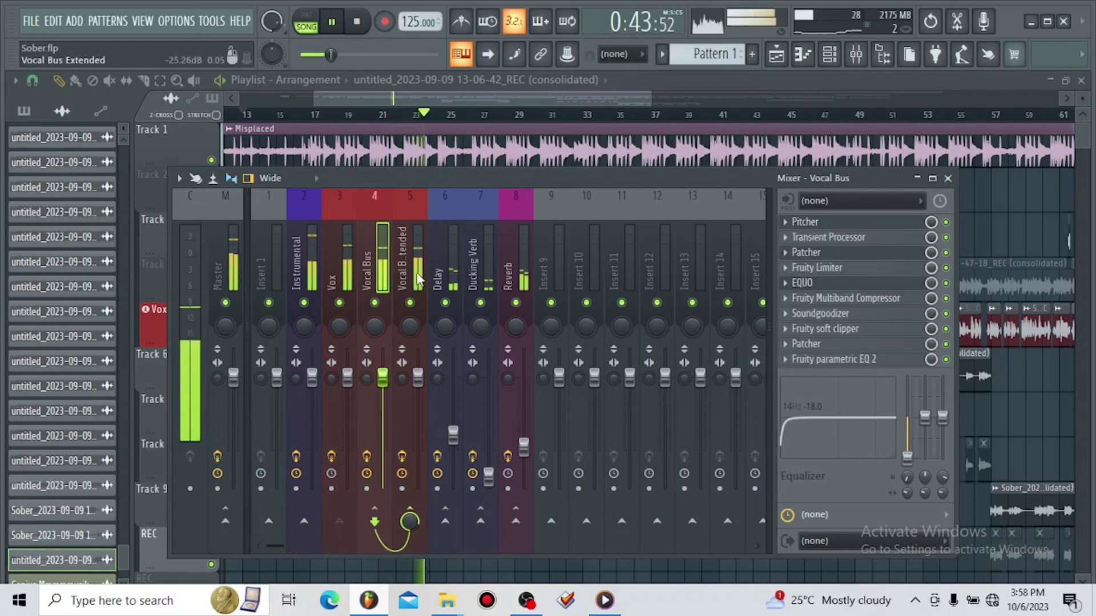
left_click(905, 283)
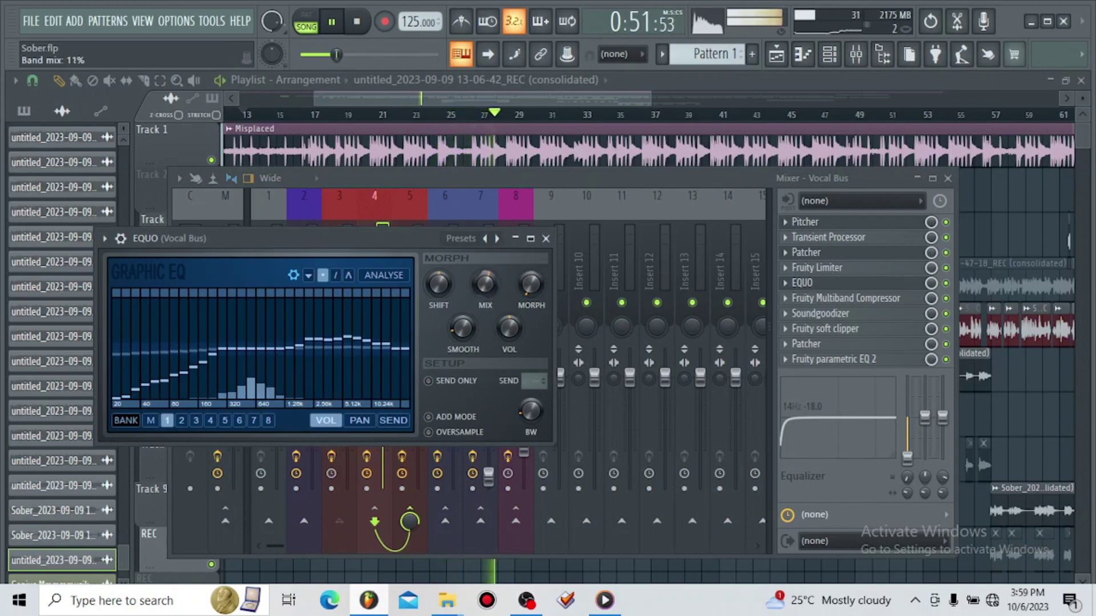
left_click(546, 238)
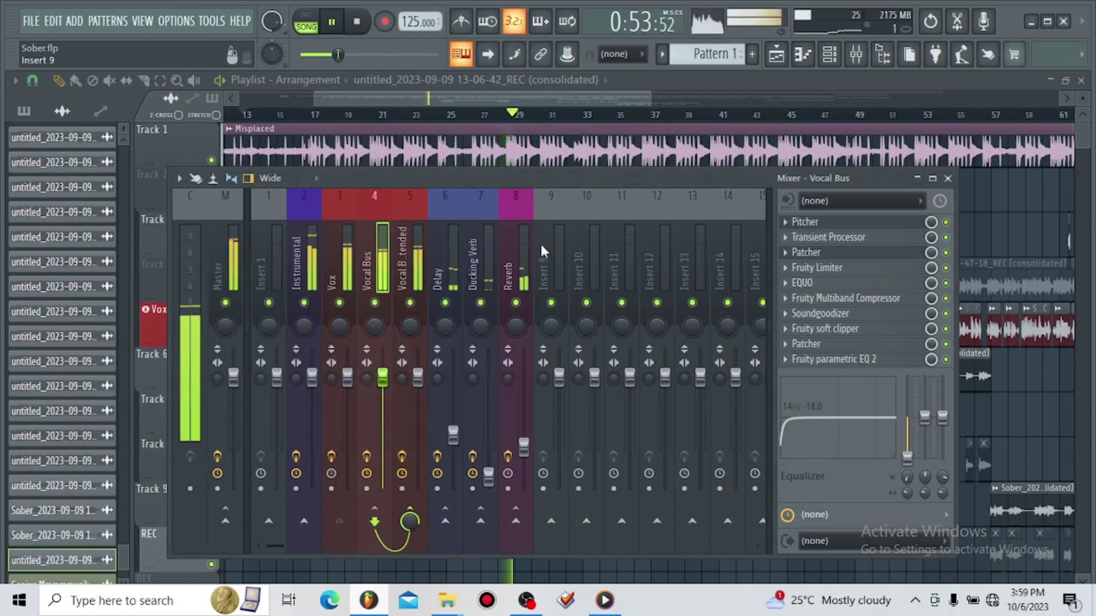
left_click(410, 251)
key("F9")
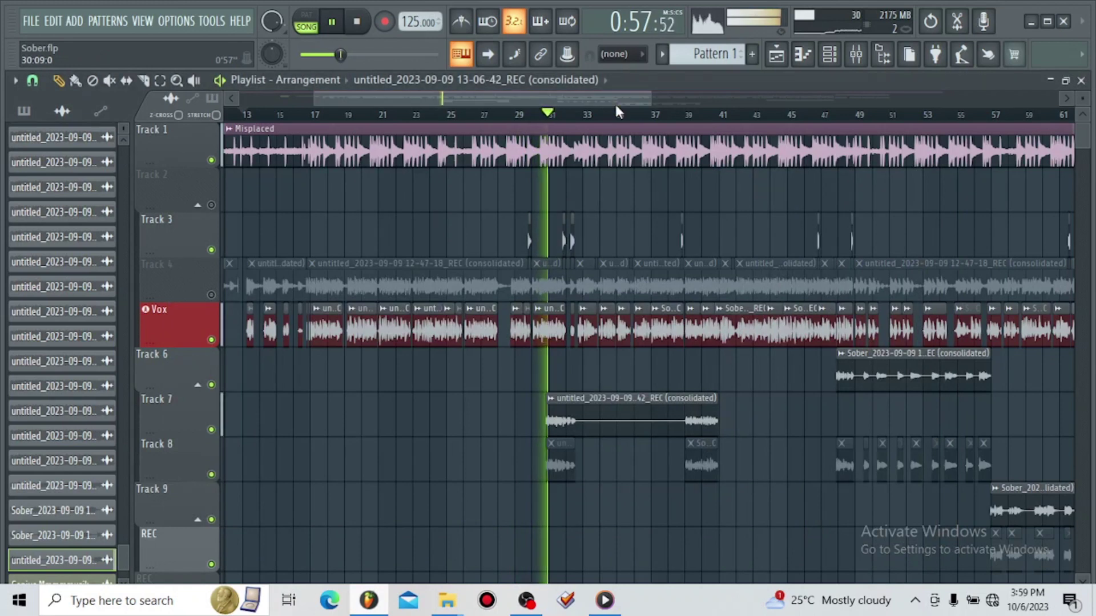
Mute the Misplaced instrumental on Track 1 of the playlist while the song plays.
left_click_drag(651, 100, 732, 101)
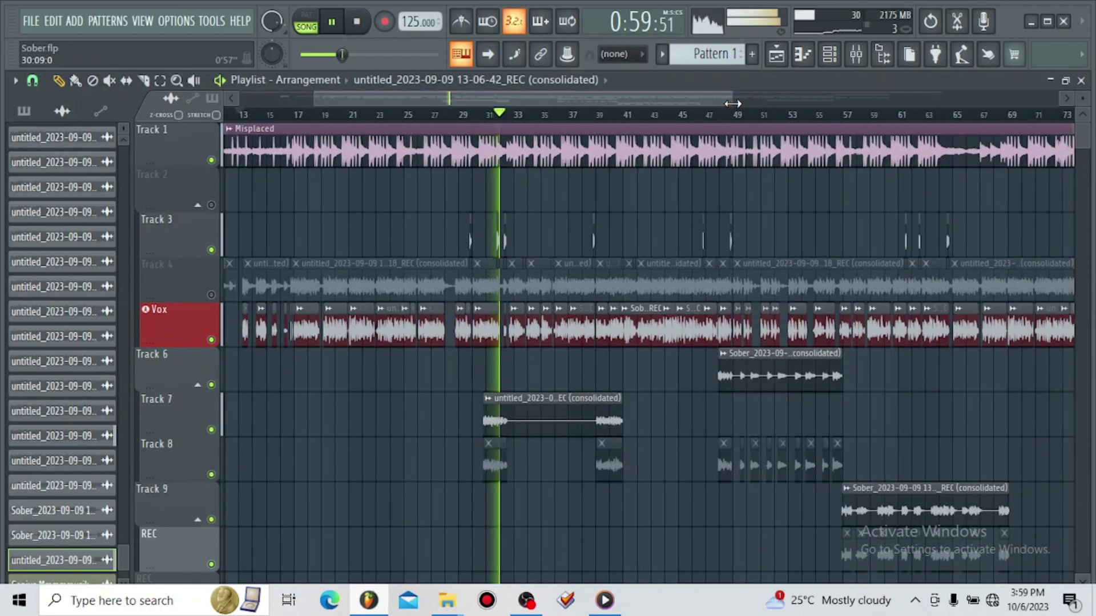
left_click(219, 167)
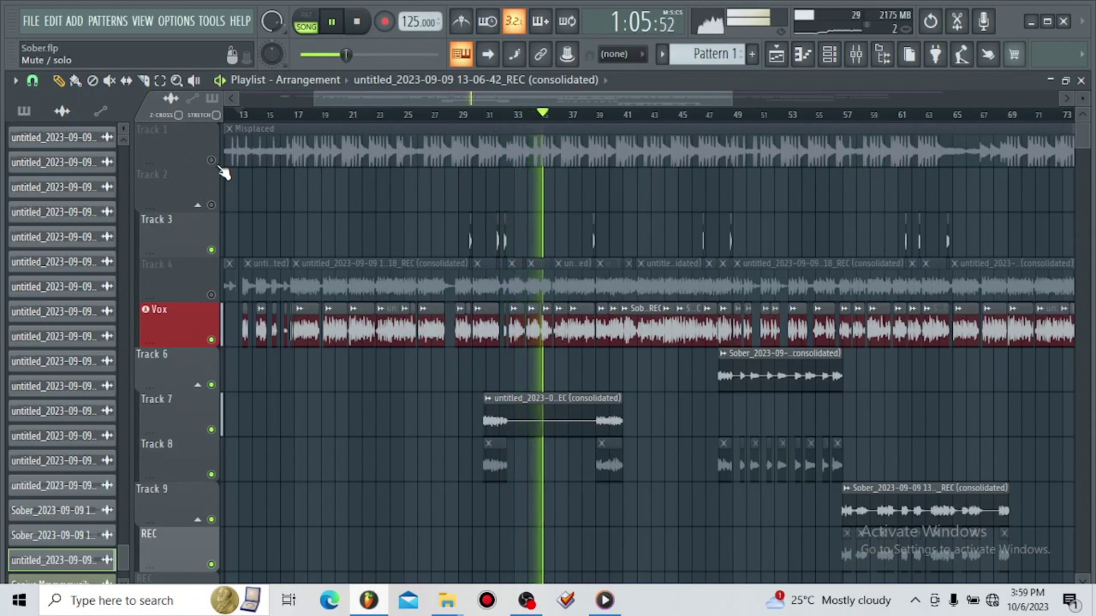
Reduce the gain of the green treble band in the Vox track's Fruity parametric EQ 2, and save the project.
left_click(855, 55)
left_click(357, 275)
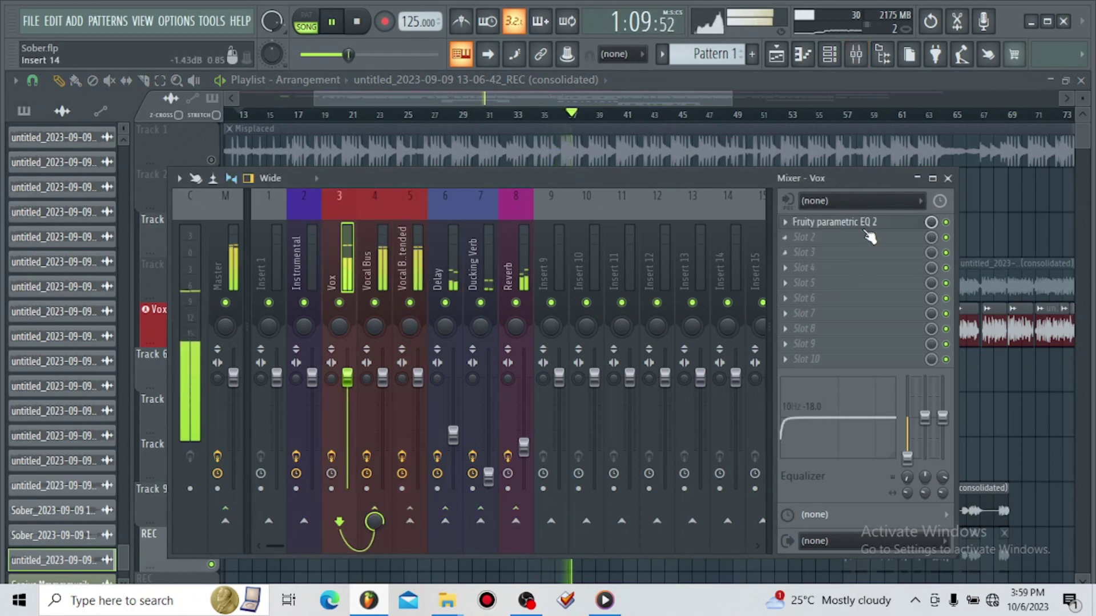
left_click(864, 224)
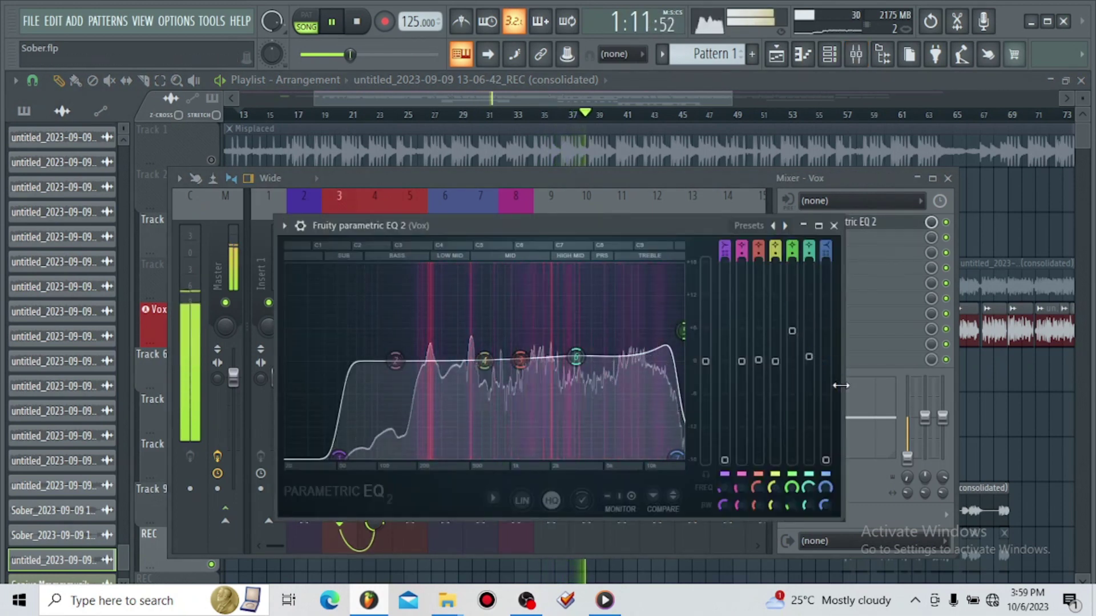
left_click_drag(795, 334, 793, 357)
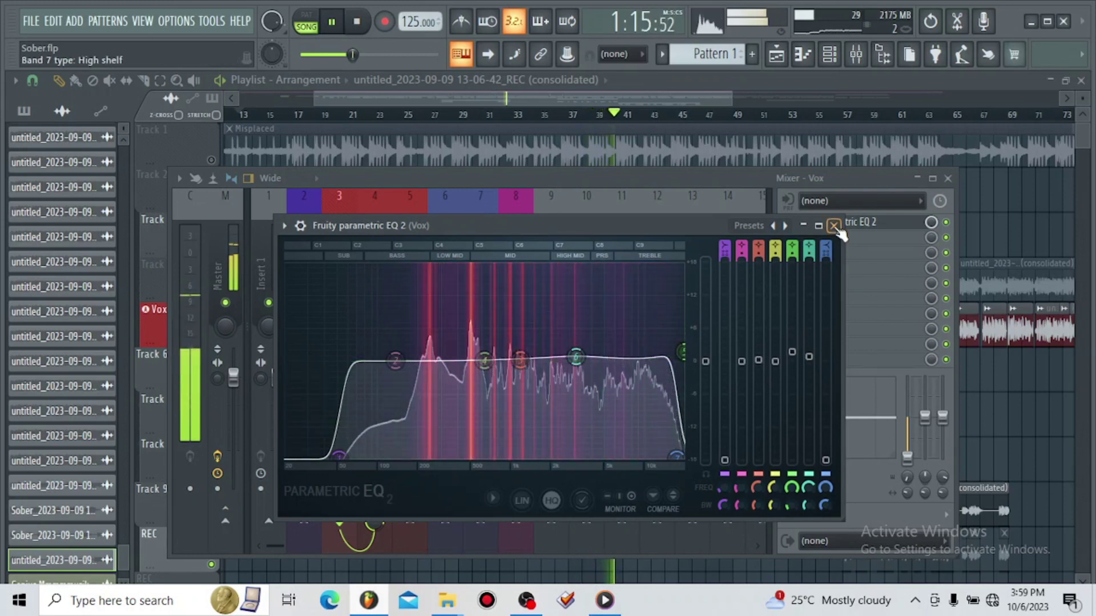
left_click(834, 223)
key("space")
key("ctrl+s")
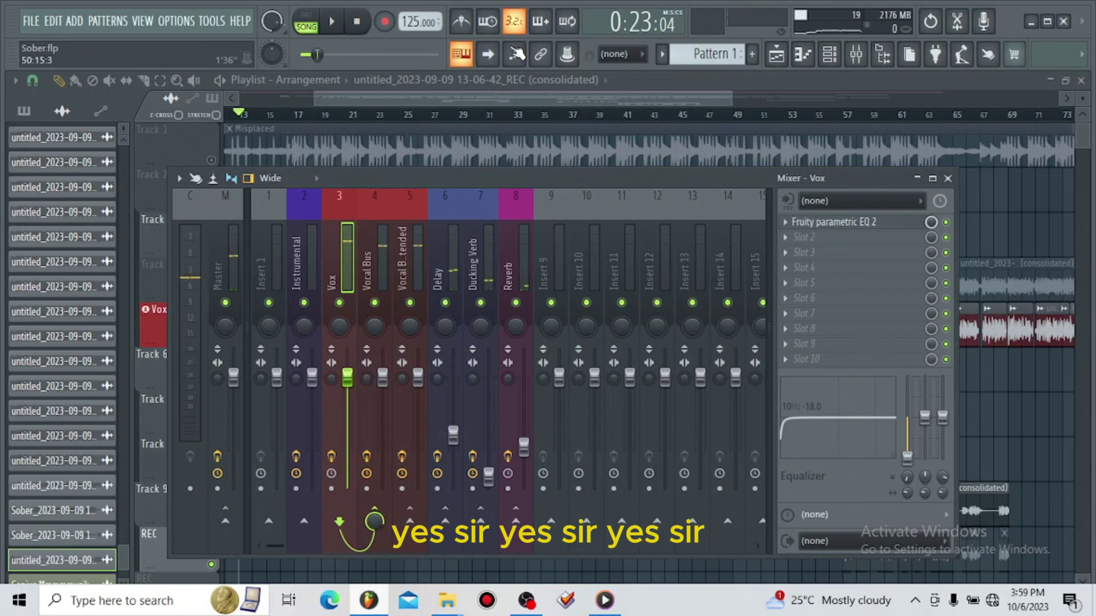
Turn off every plugin on the Vocal Bus mixer track except Pitcher.
left_click(372, 283)
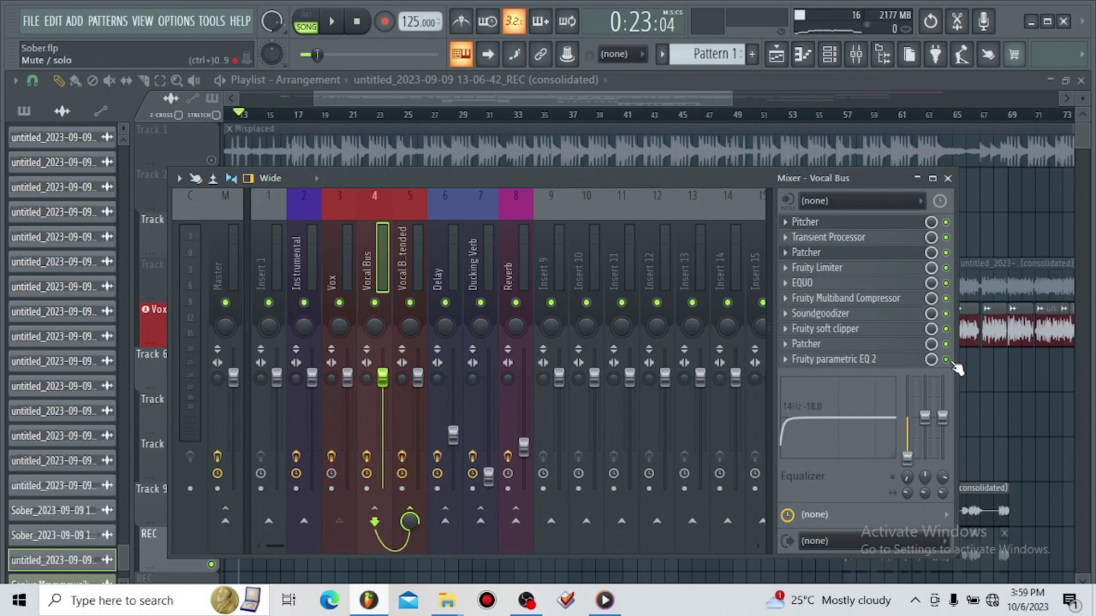
left_click(948, 328)
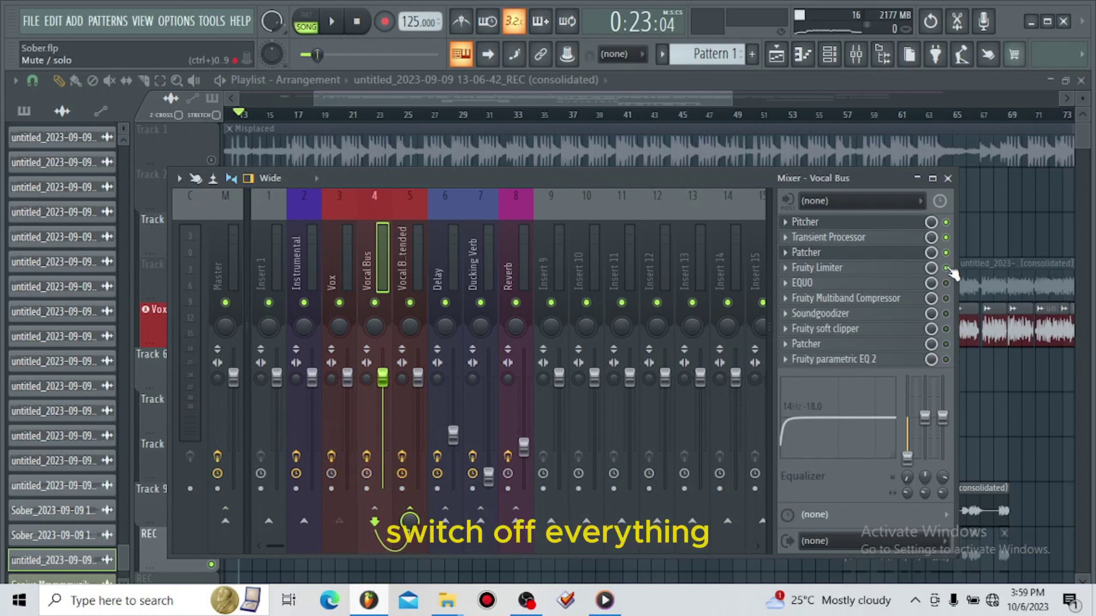
left_click(945, 268)
left_click(946, 252)
left_click(946, 237)
Turn off the plugins on the Vox, Delay, Ducking Verb and Reverb tracks, and mute the three send tracks.
left_click(347, 270)
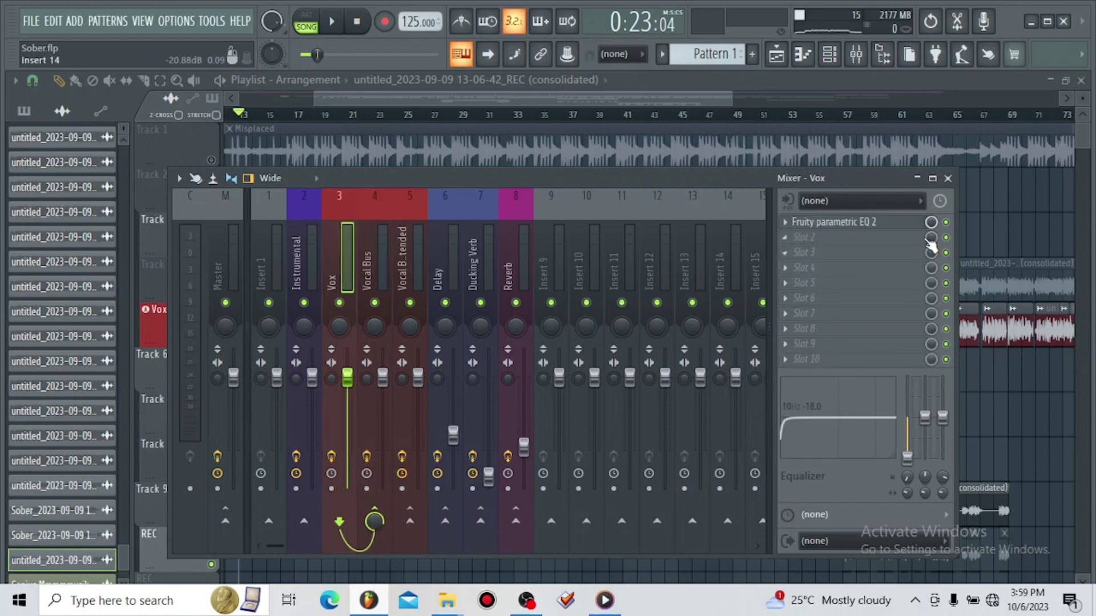
left_click(442, 279)
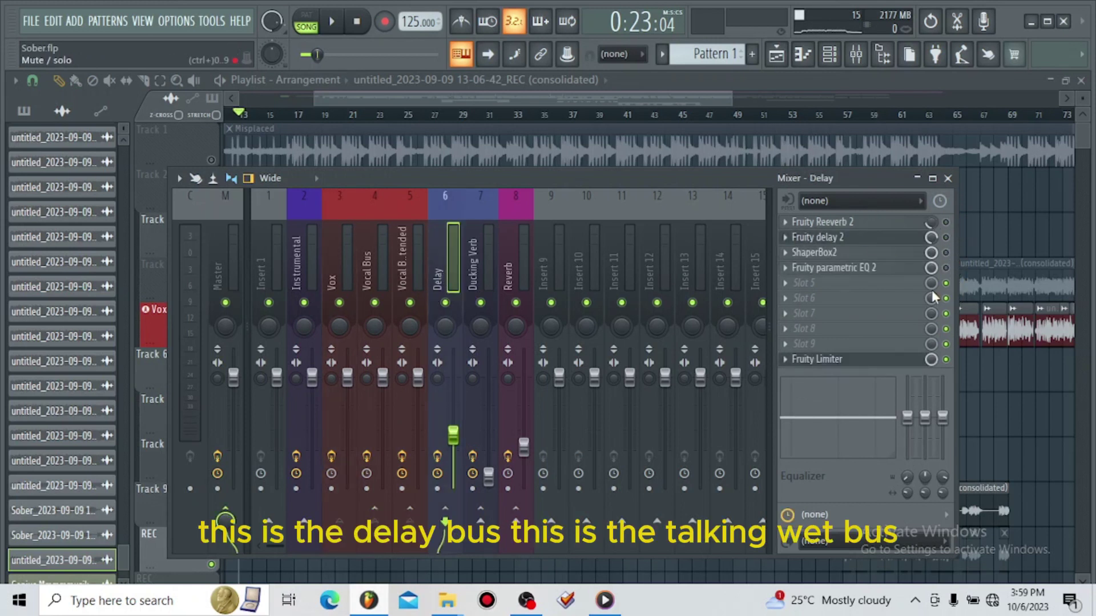
left_click(469, 268)
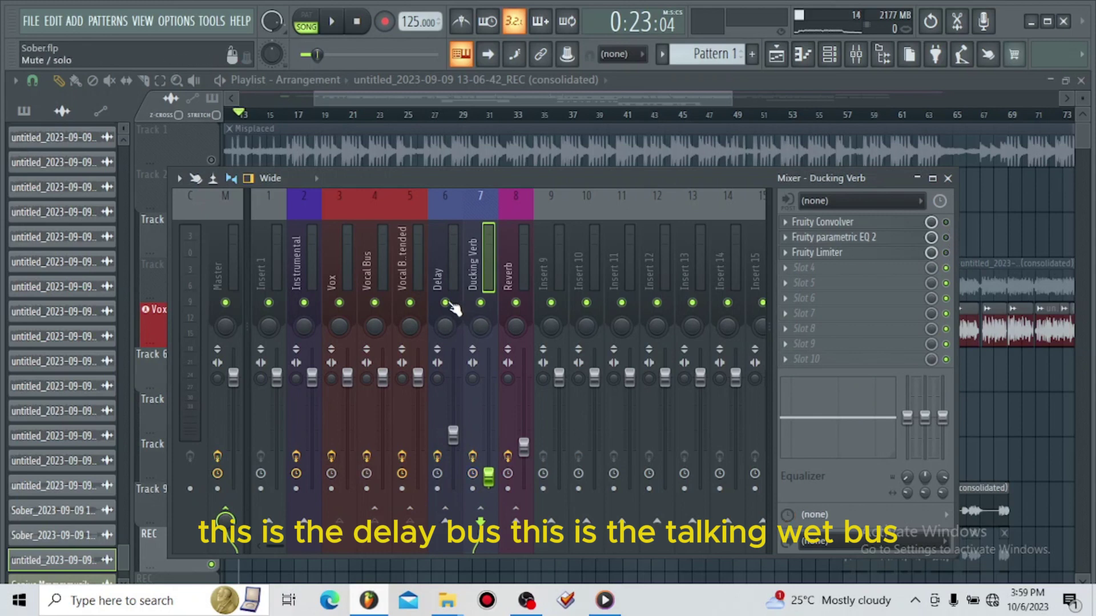
left_click(446, 303)
left_click(481, 302)
left_click(519, 272)
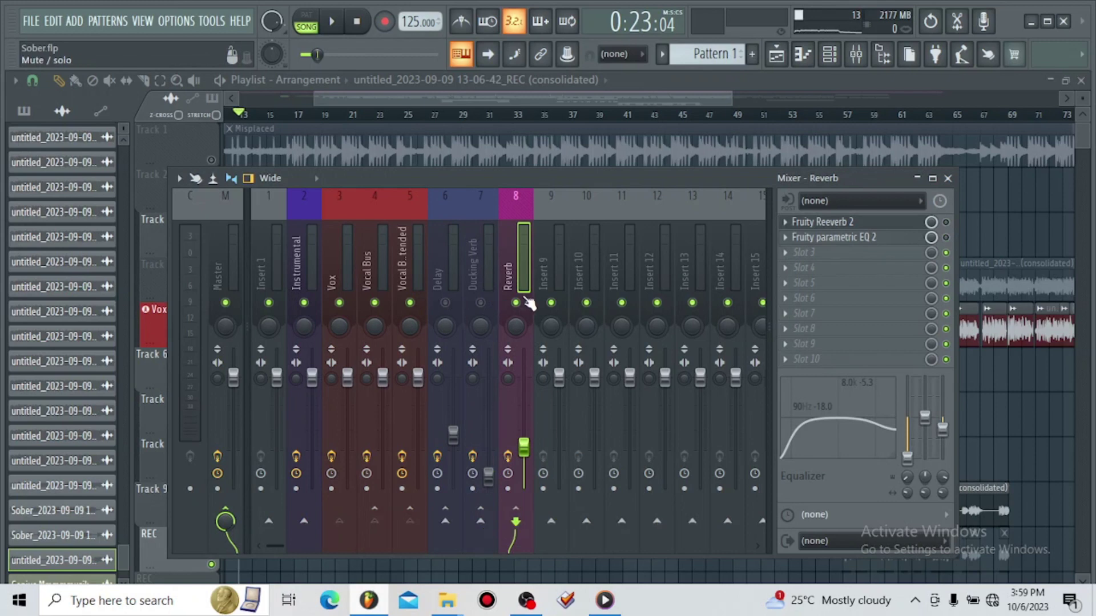
Check the plugin states on the Instrumental, Vox, Vocal Bus and Vocal Bus Extended tracks, and view the Instrumental's Maximus settings.
left_click(316, 278)
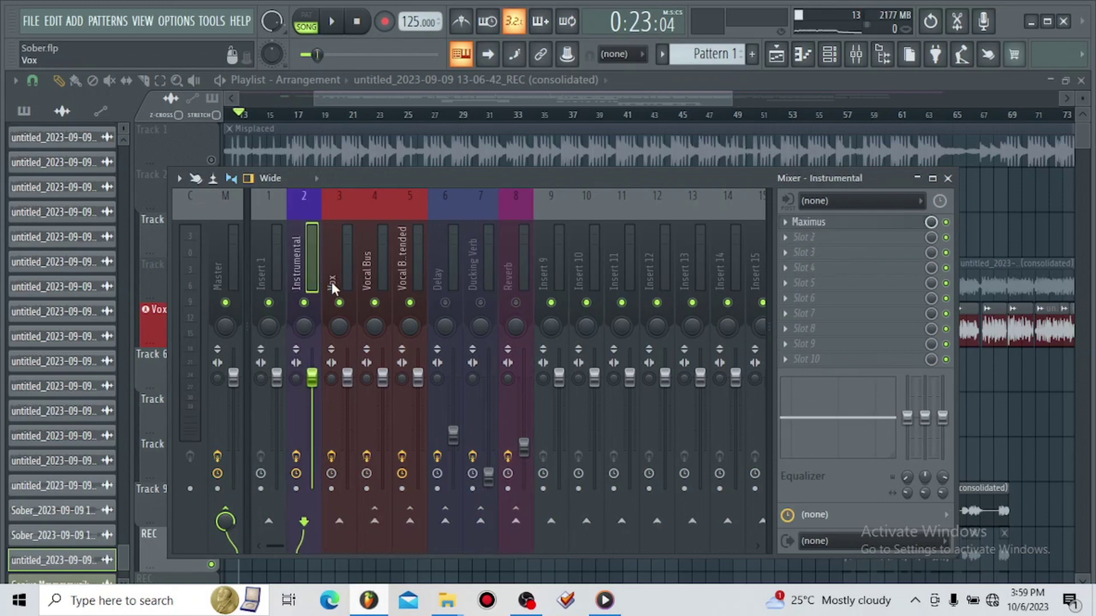
left_click(332, 285)
left_click(306, 265)
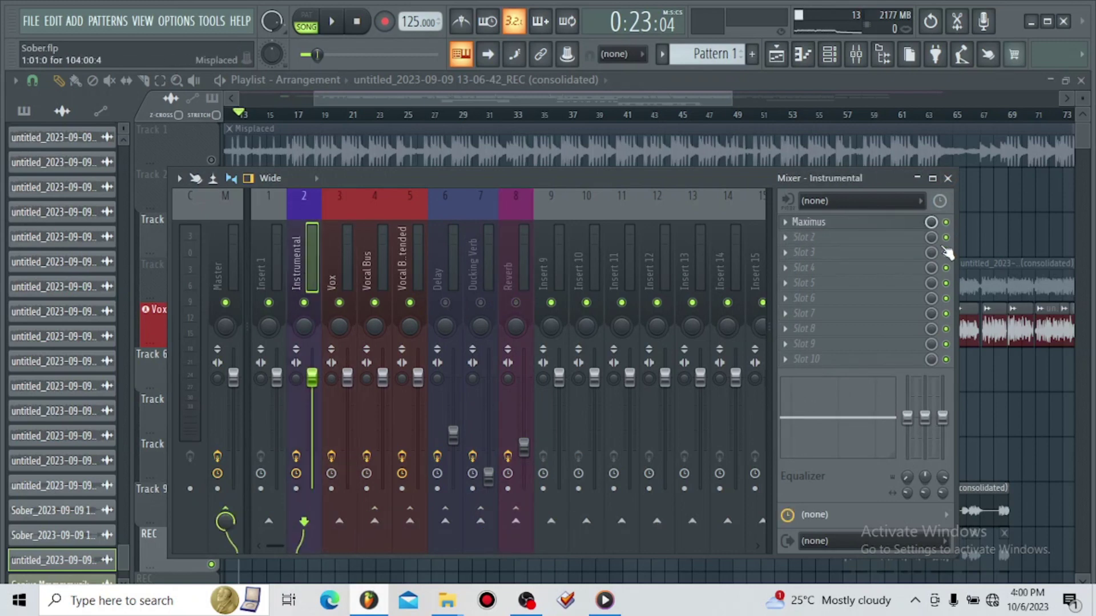
left_click(803, 222)
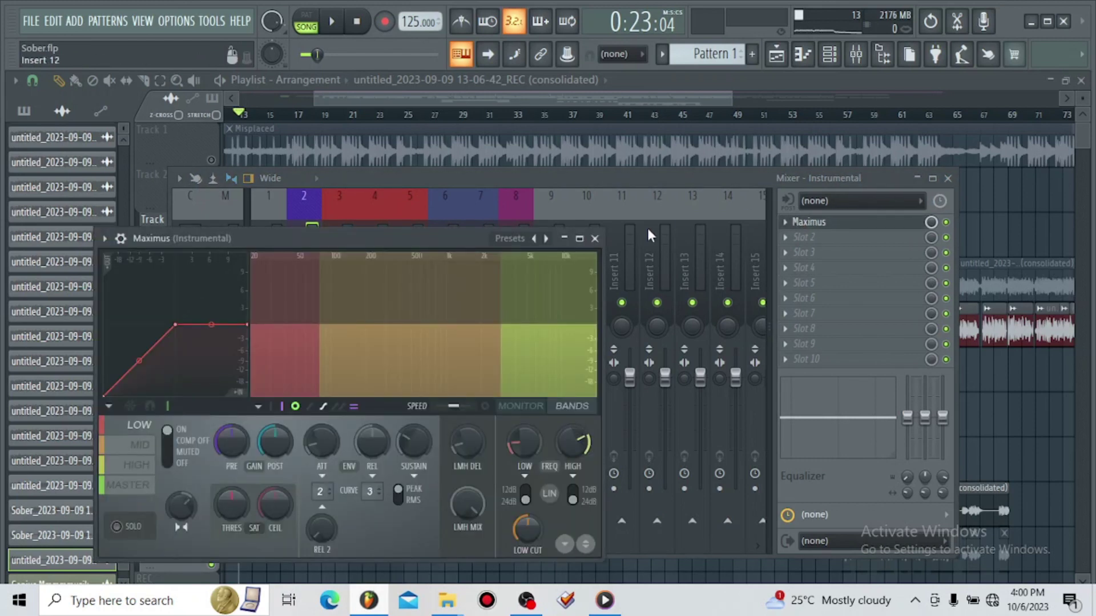
left_click(598, 239)
left_click(344, 284)
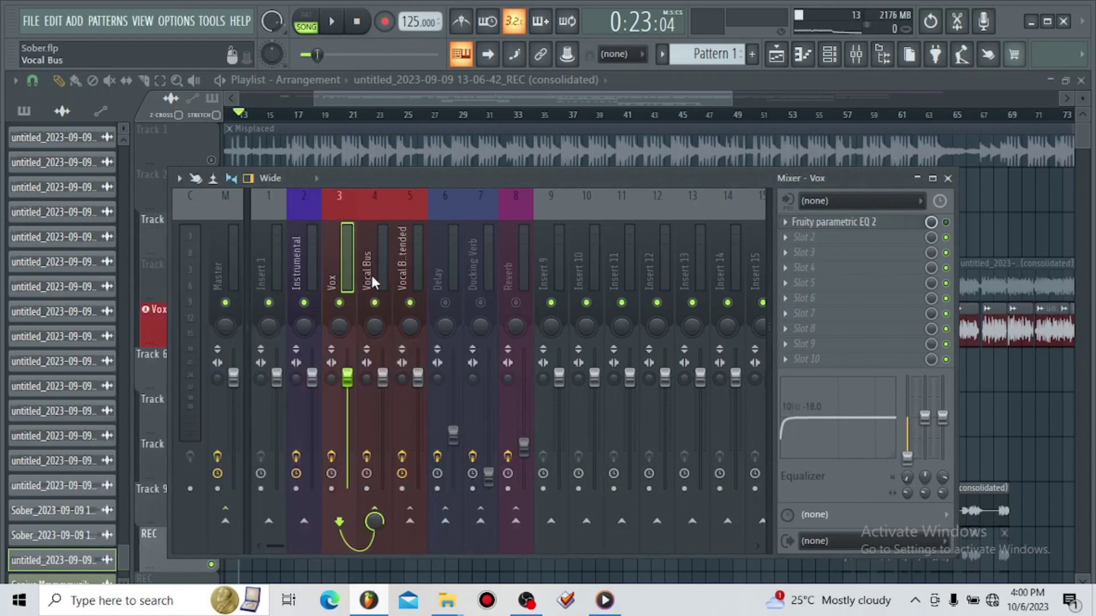
left_click(371, 273)
left_click(402, 264)
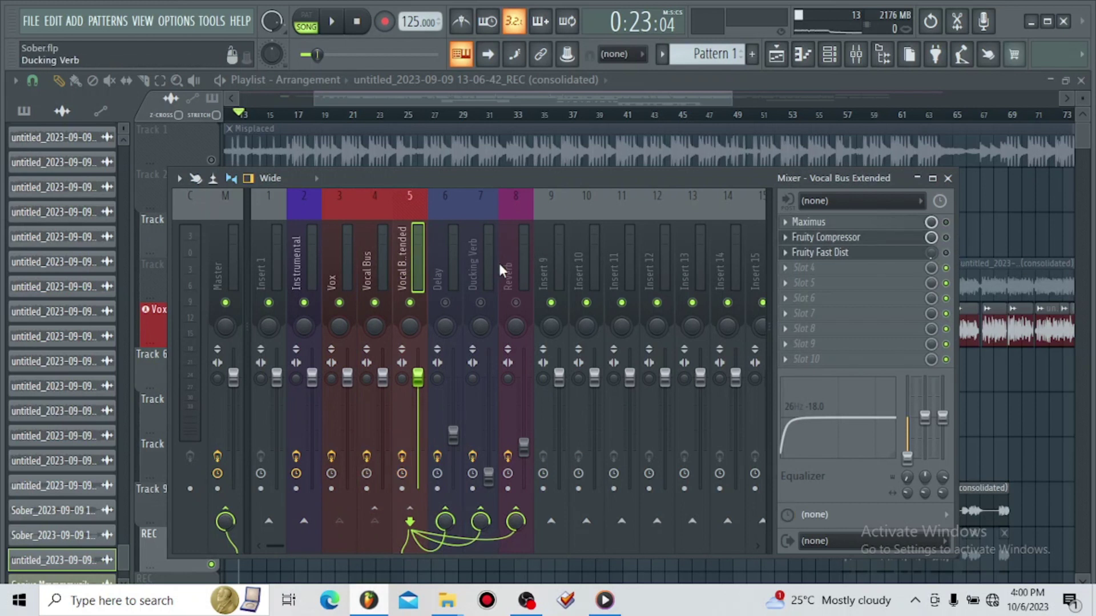
left_click(384, 267)
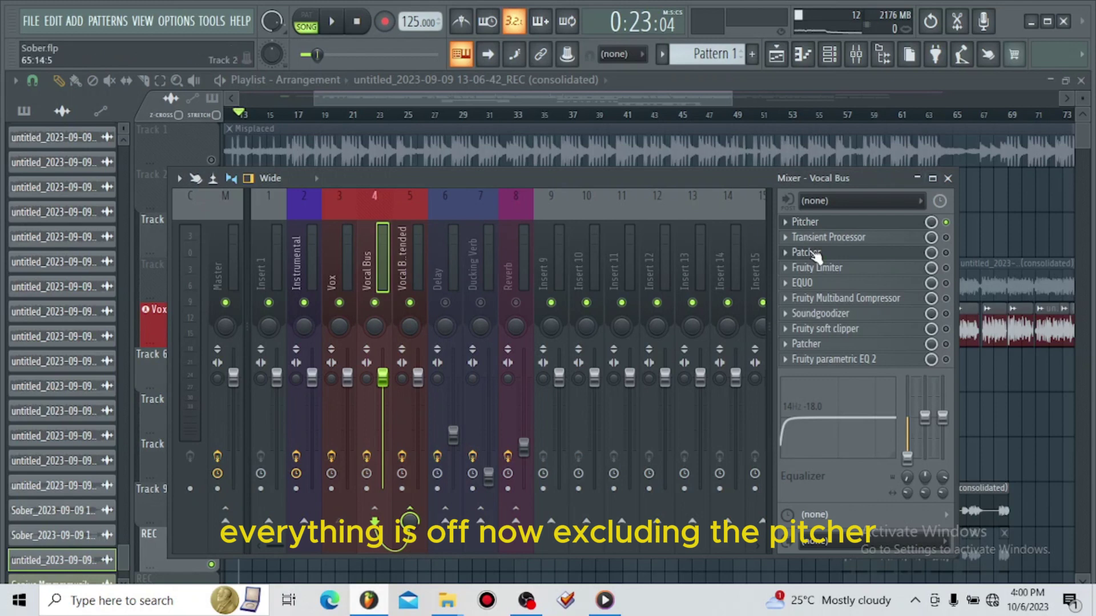
Open Pitcher on the Vocal Bus track, and set the playlist's playback position to the start of bar 17.
left_click(824, 223)
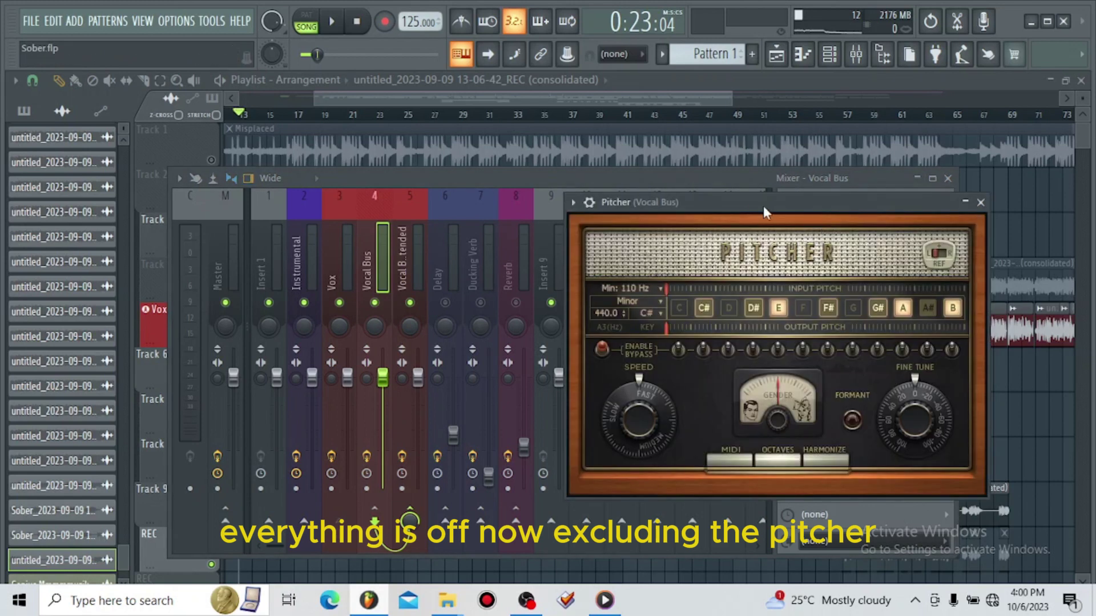
left_click_drag(764, 212, 675, 186)
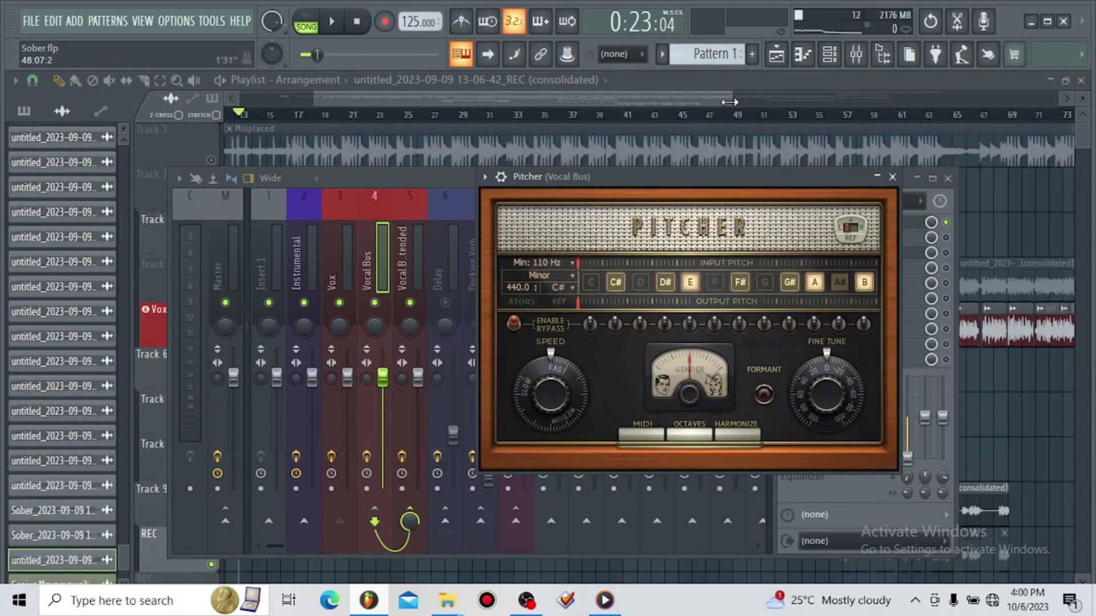
left_click_drag(729, 102, 462, 102)
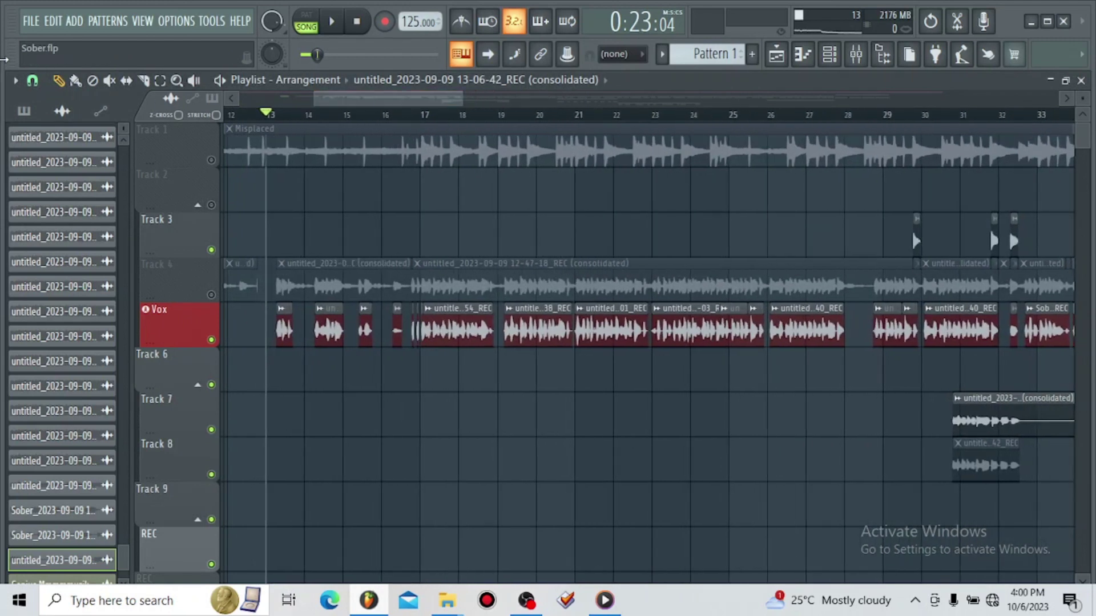
left_click(33, 81)
left_click(85, 324)
left_click(422, 114)
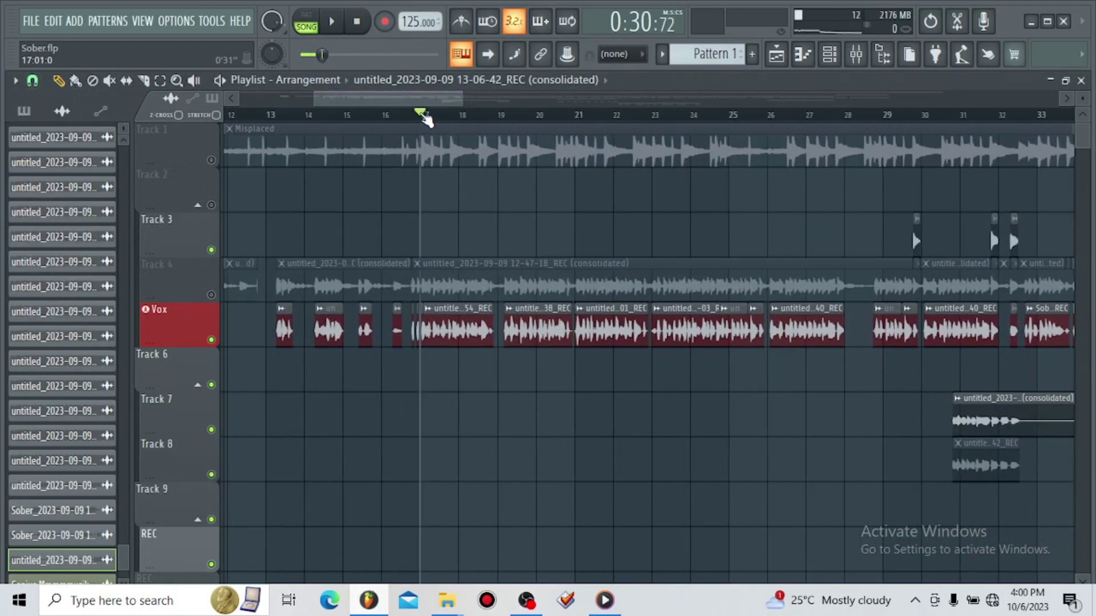
Review the key and scale settings of Pitcher on the Vocal Bus, close the plugin, and briefly play the vocals from bar 17.
left_click(855, 54)
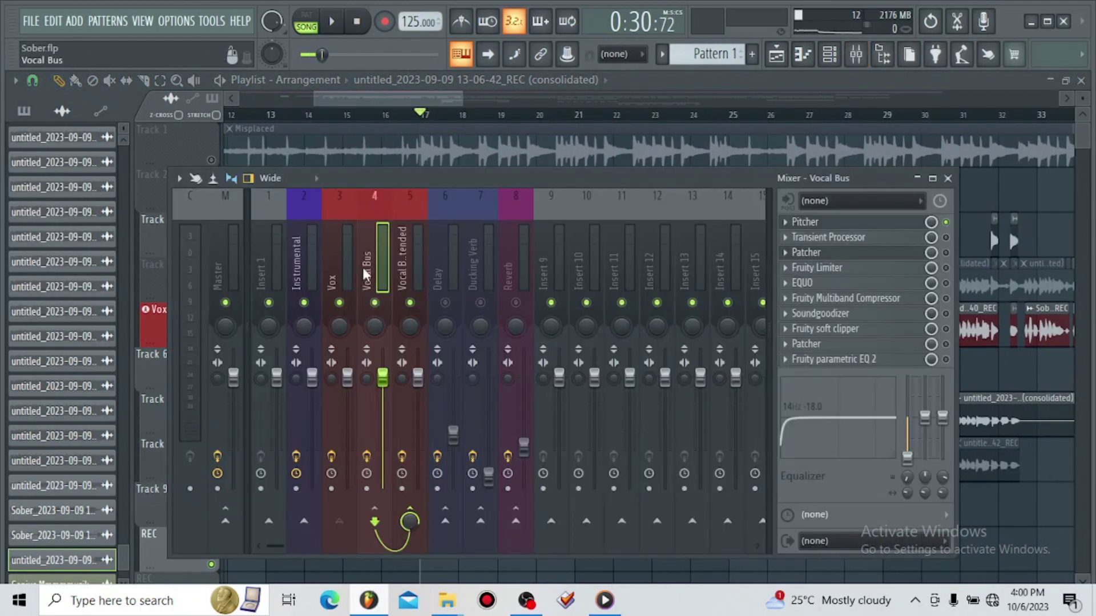
left_click(873, 223)
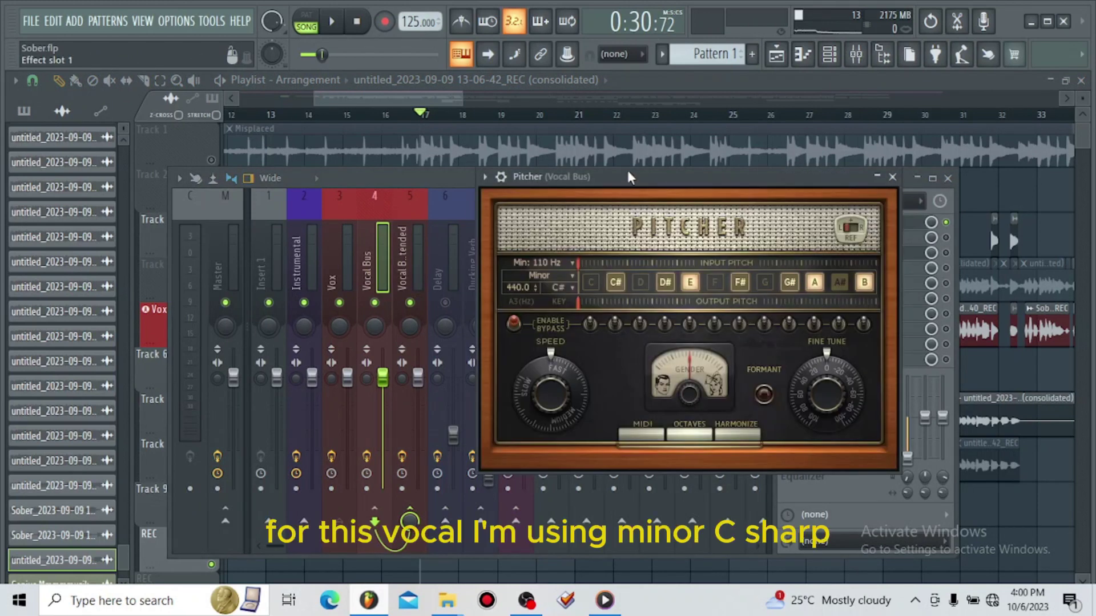
left_click_drag(628, 170, 678, 173)
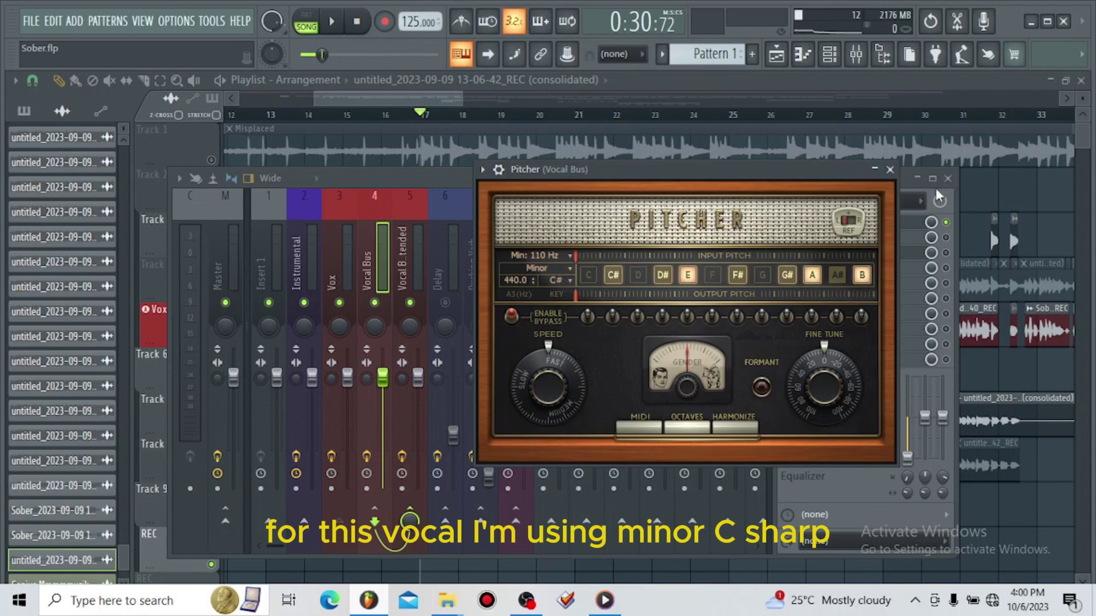
left_click(890, 170)
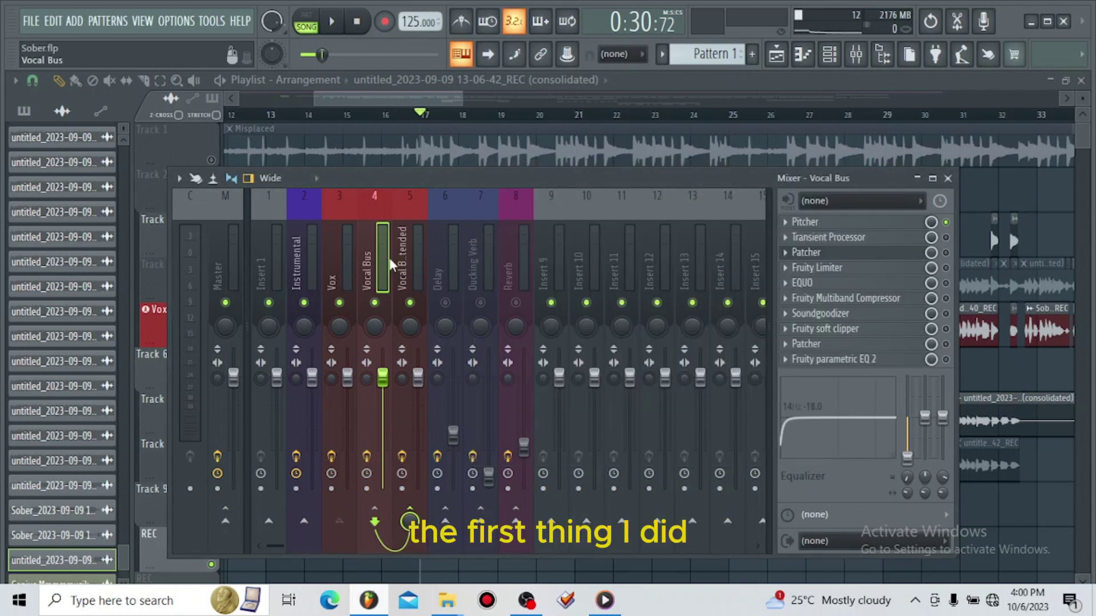
mouse_move(396, 174)
left_mouse_down()
mouse_move(427, 177)
mouse_move(394, 177)
left_mouse_up()
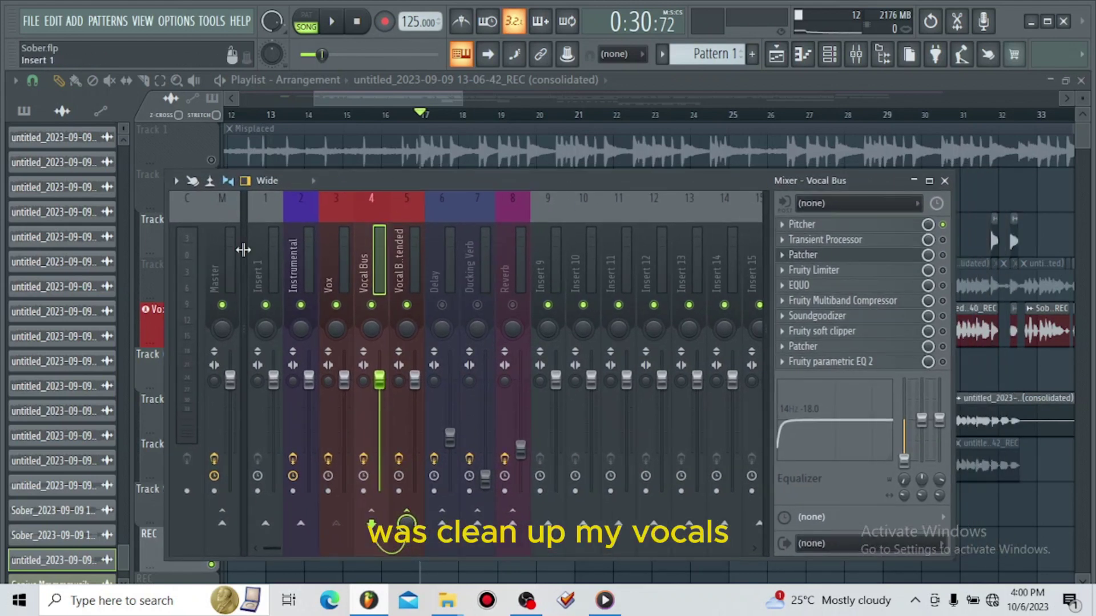
key("space")
key("space")
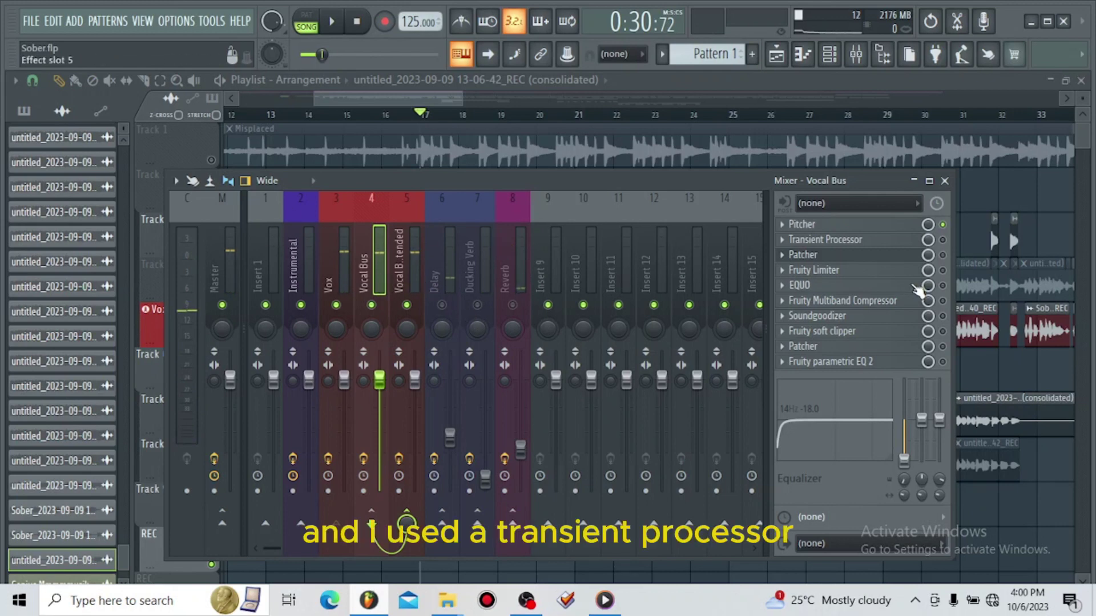
Turn on the Transient Processor on the Vocal Bus, and view its settings and preset list without changing the preset.
left_click(827, 239)
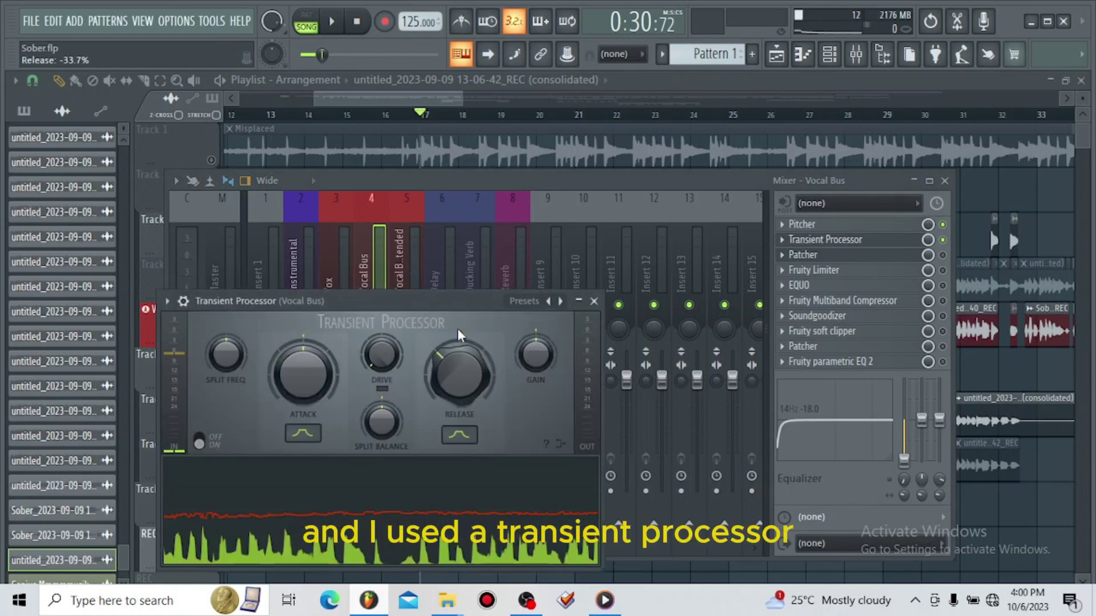
left_click_drag(416, 300, 704, 245)
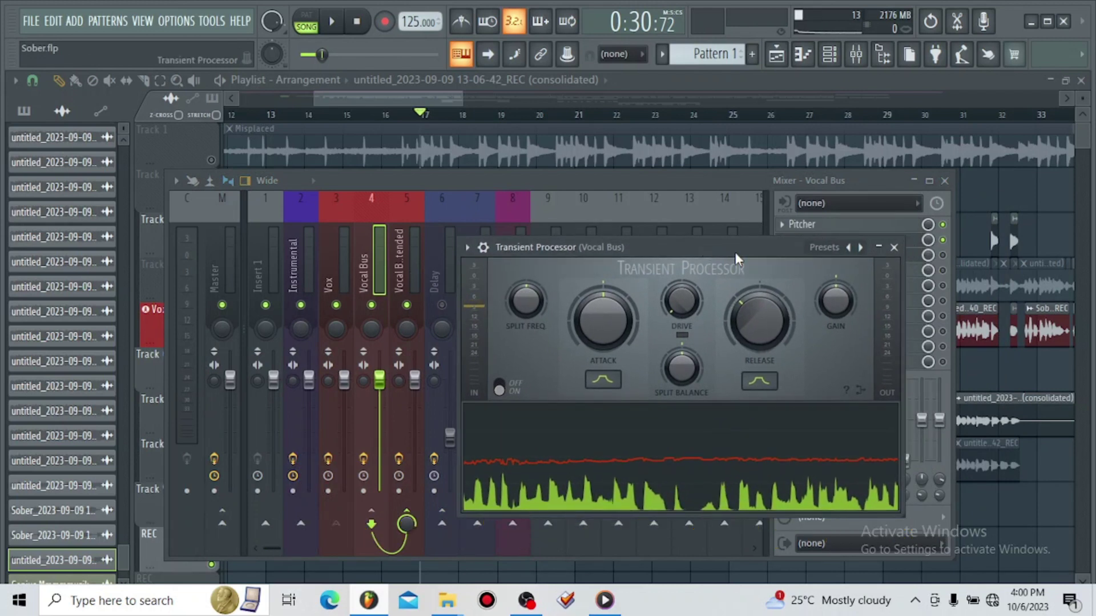
mouse_move(680, 245)
left_mouse_down()
mouse_move(690, 69)
mouse_move(673, 282)
mouse_move(678, 247)
mouse_move(664, 234)
left_mouse_up()
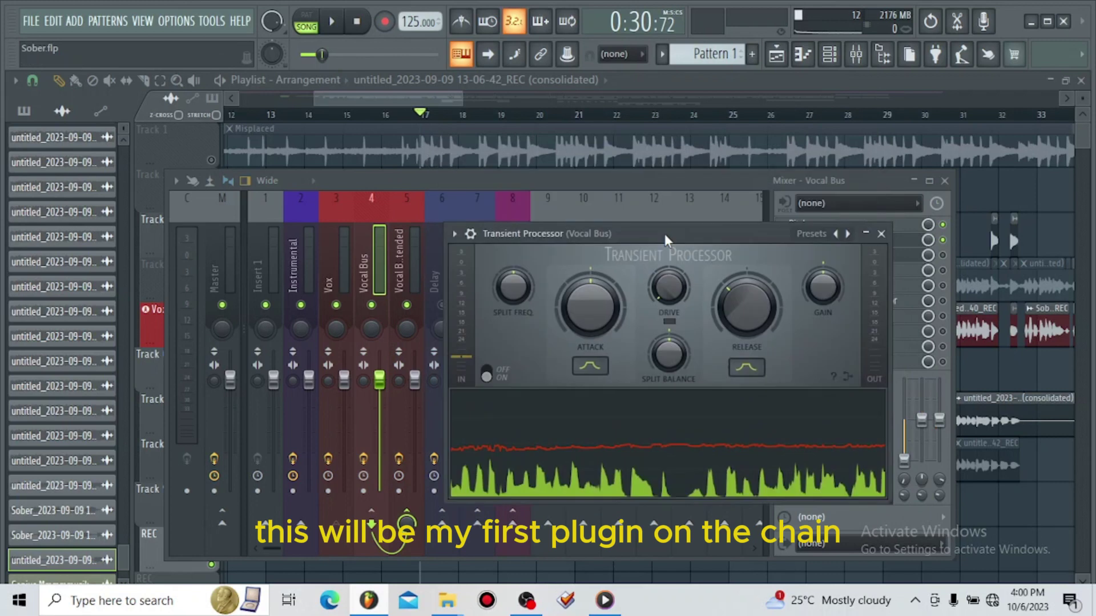
left_click(849, 236)
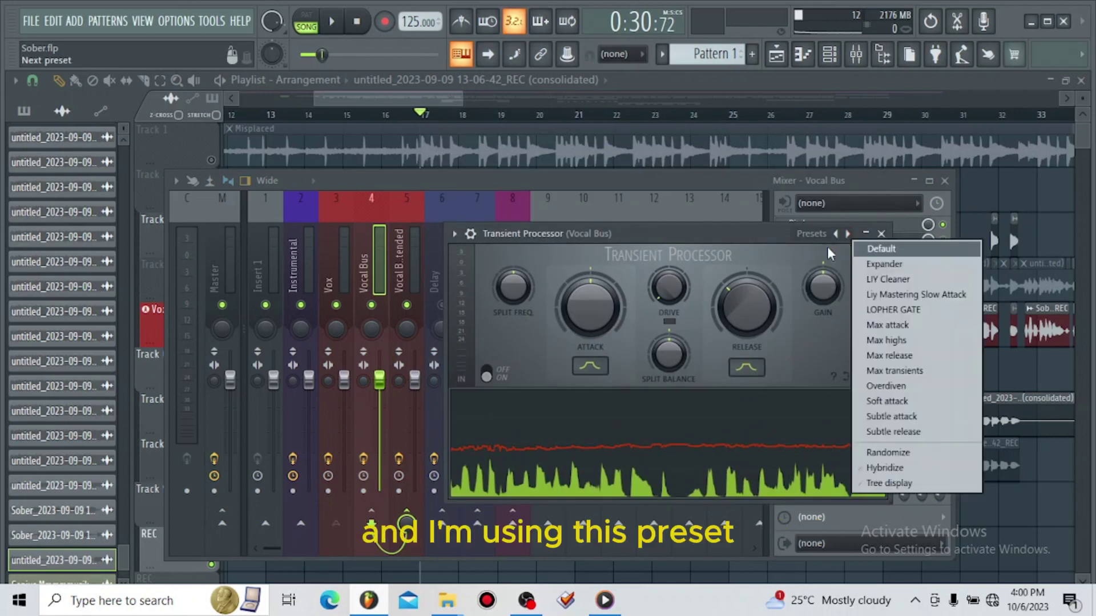
left_click(715, 239)
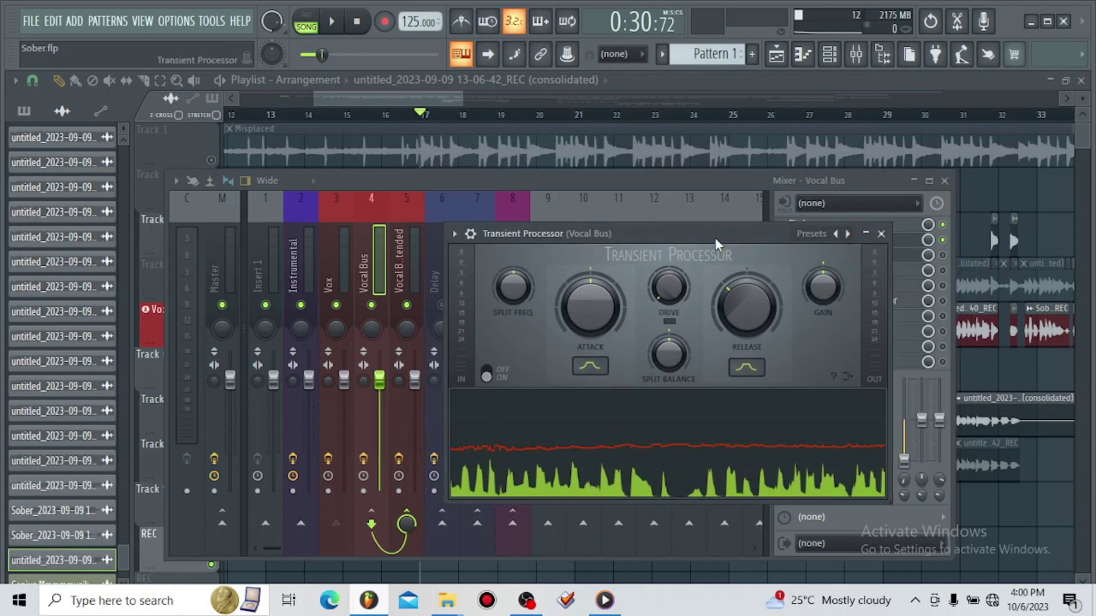
left_click(700, 173)
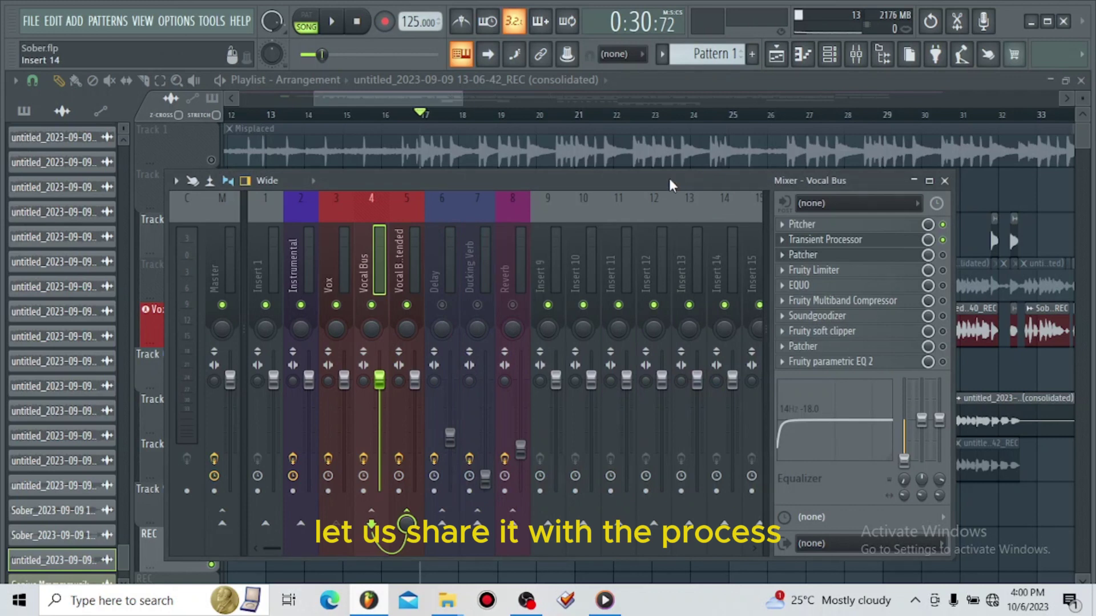
Play the vocals from bar 17 to hear the effect of the Vocal Bus Transient Processor, and stop playback.
key("space")
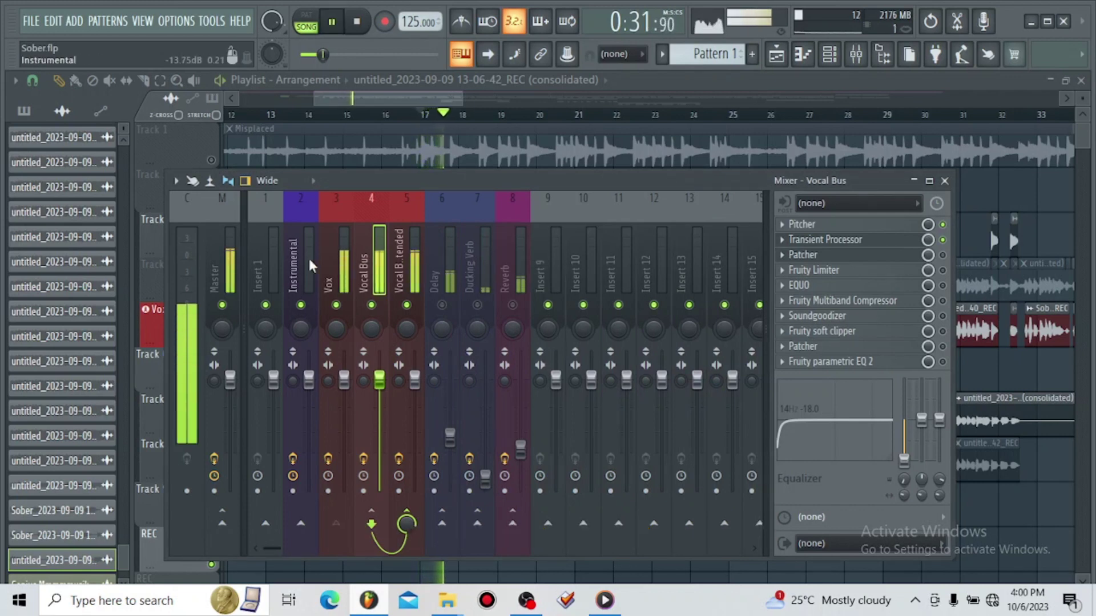
left_click(337, 284)
left_click(361, 275)
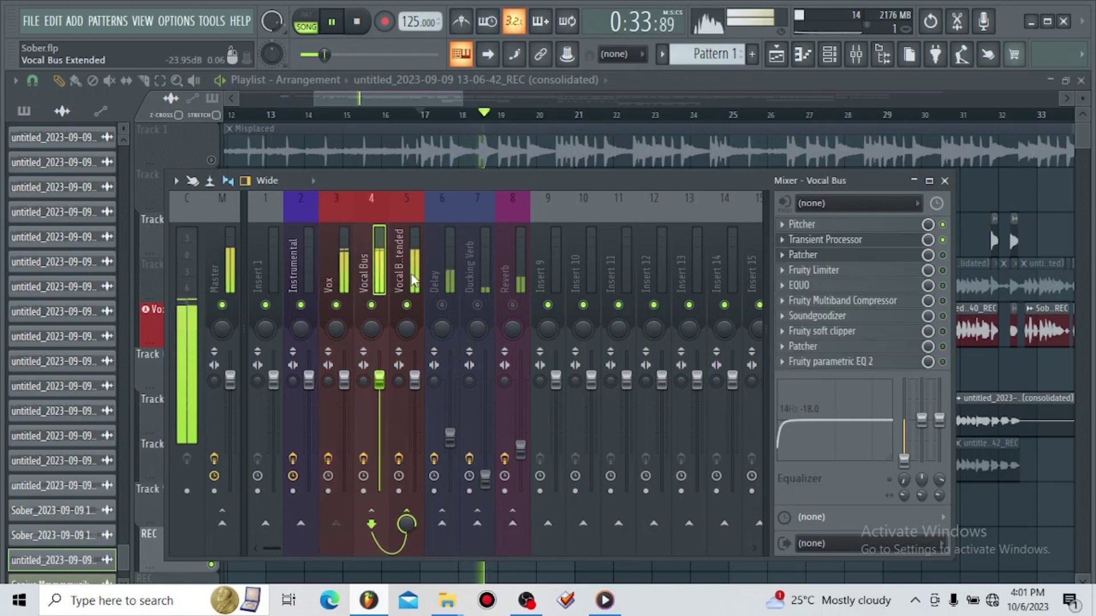
left_click(413, 281)
left_click(371, 274)
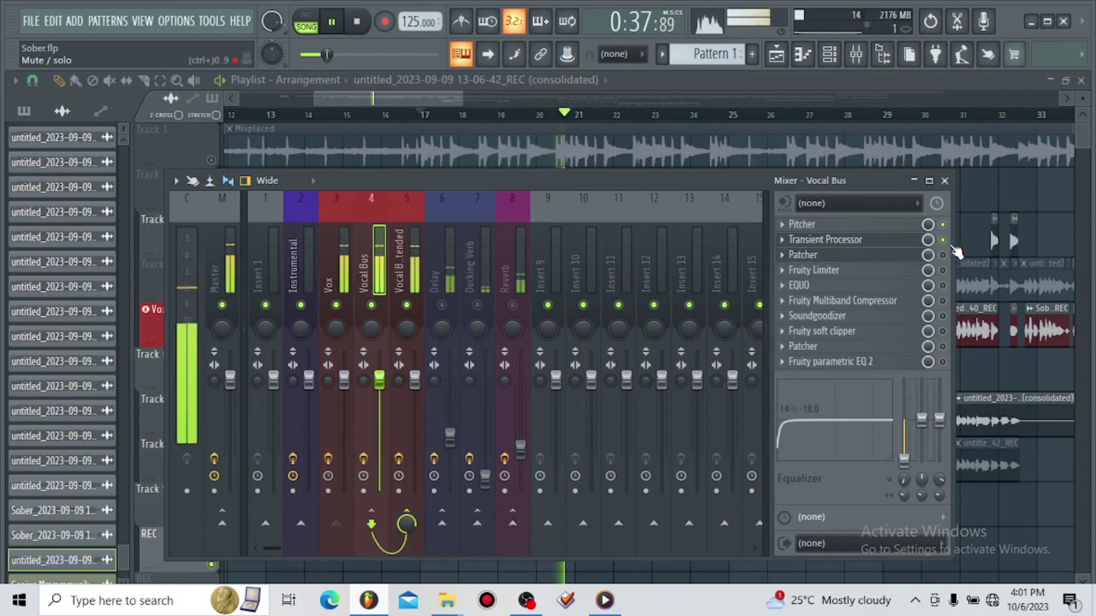
key("space")
key("space")
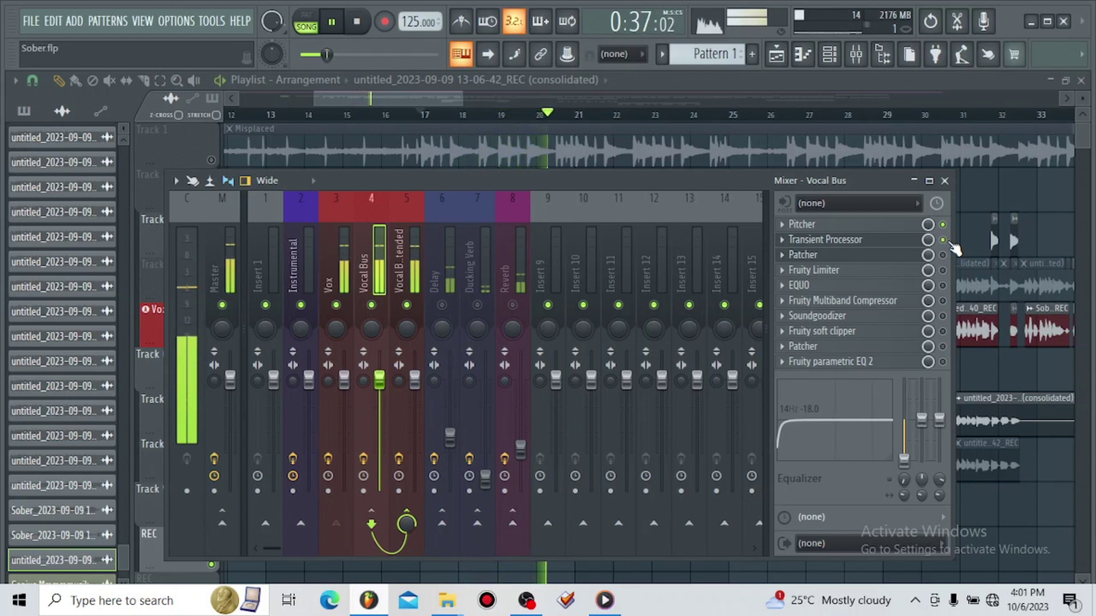
key("space")
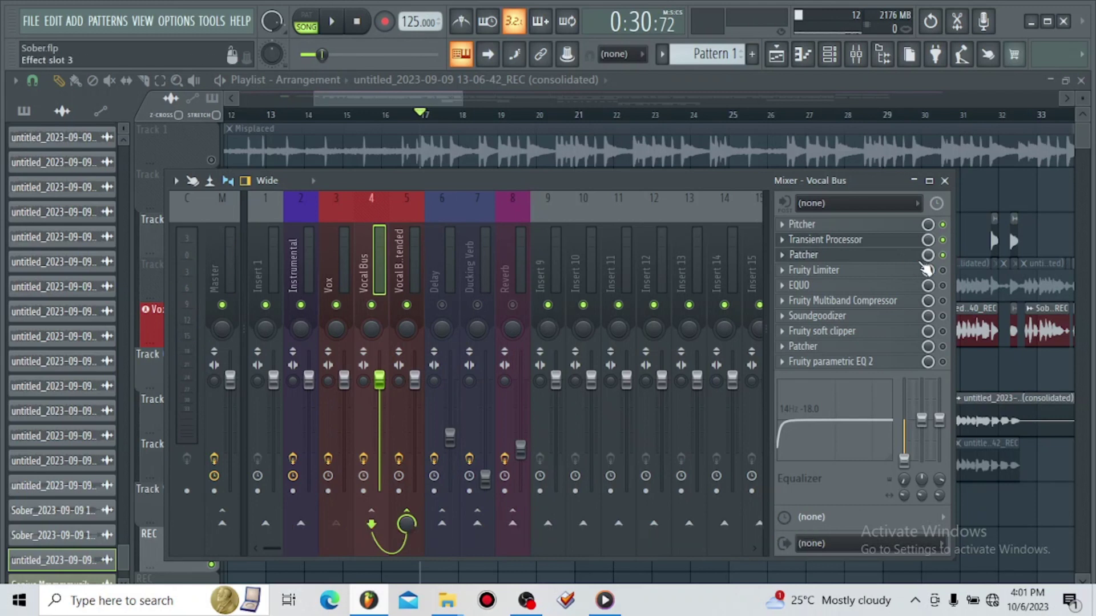
Turn on the first Patcher on the Vocal Bus, and view its Mid Side Splitter map and preset list.
left_click(903, 256)
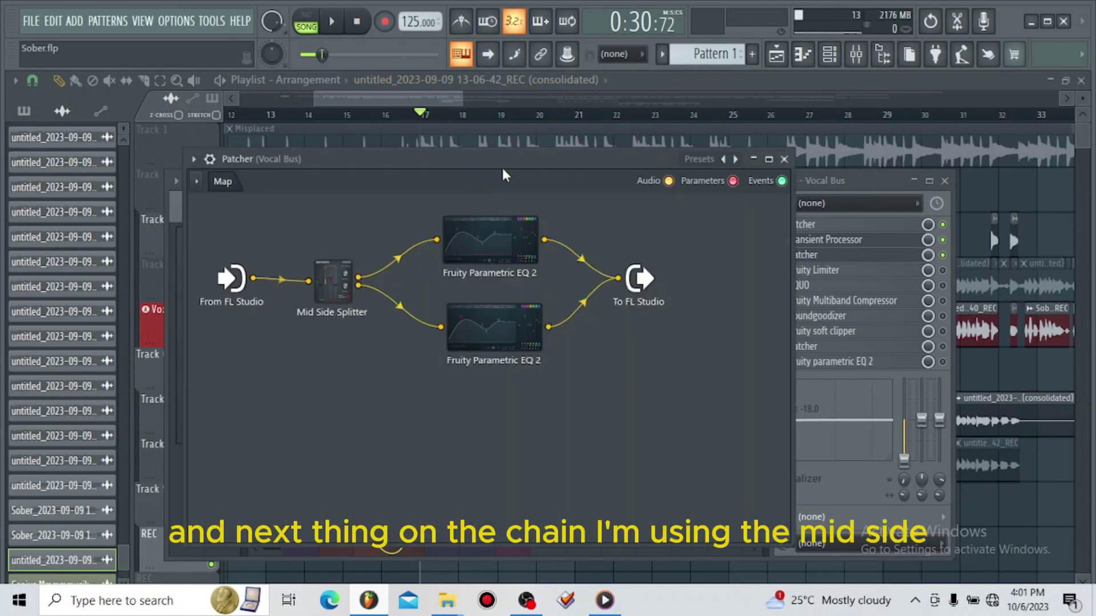
left_click_drag(502, 172, 528, 152)
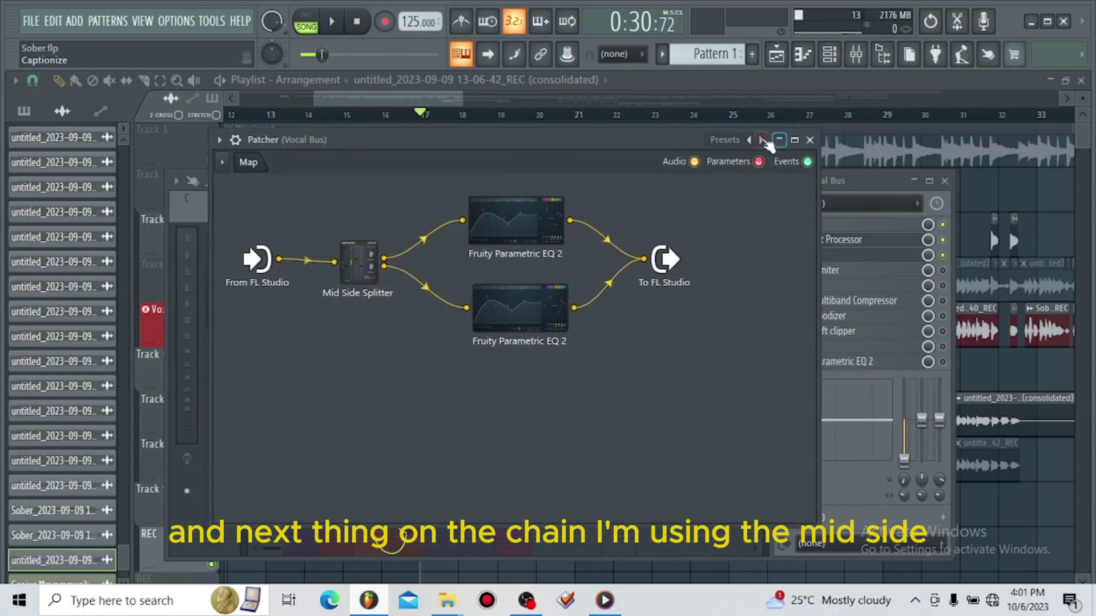
left_click(763, 141)
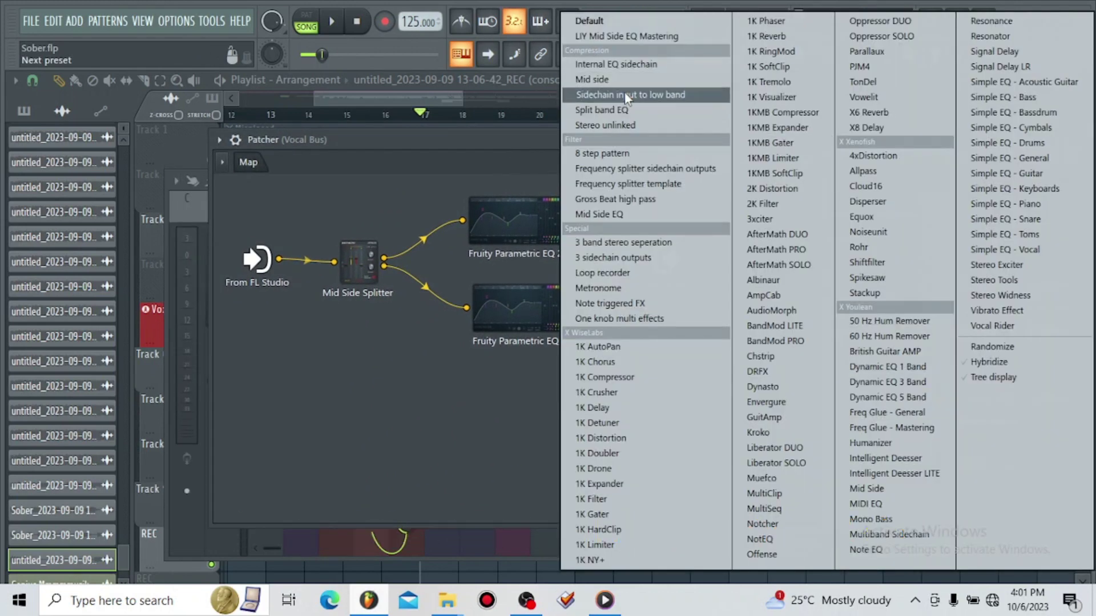
left_click(481, 133)
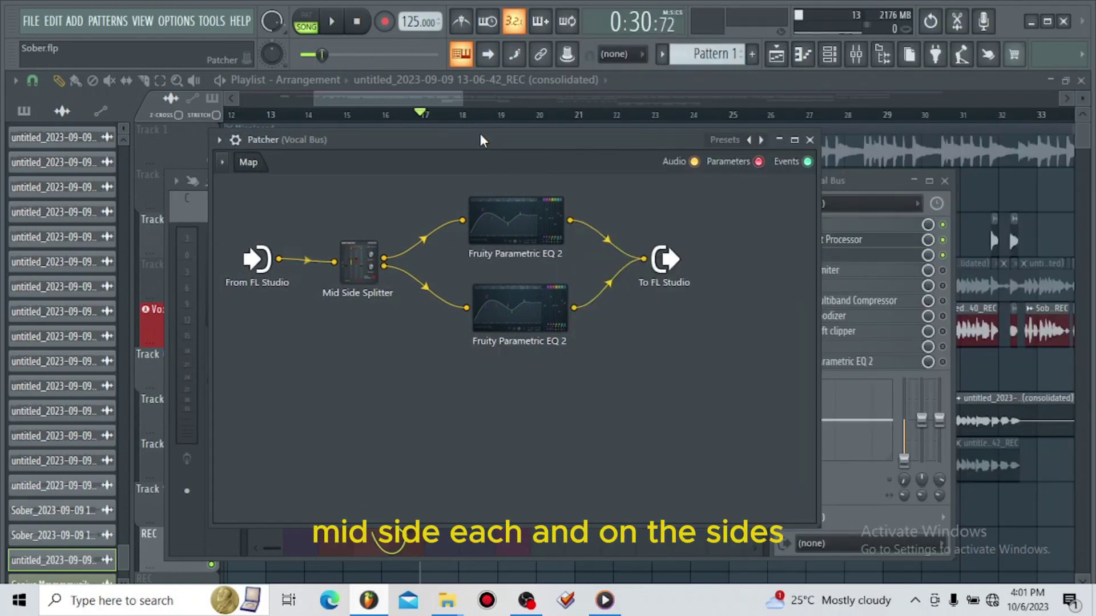
Examine the curves of the upper and lower Fruity Parametric EQ 2 in the Patcher map, closing each one.
double_click(519, 224)
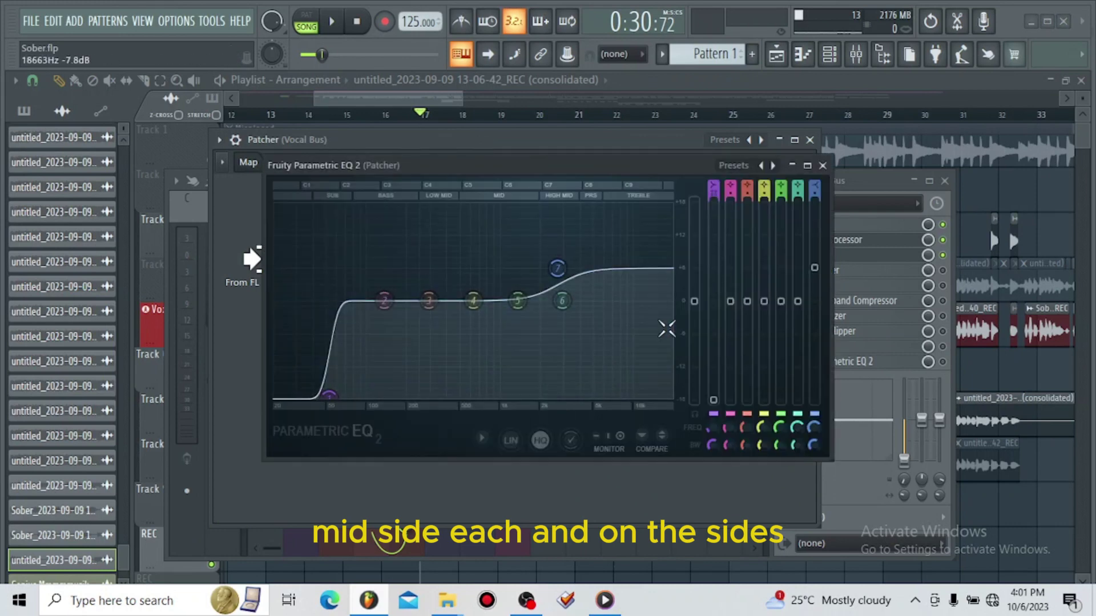
left_click_drag(436, 160, 653, 183)
mouse_move(788, 279)
left_mouse_down()
mouse_move(791, 311)
mouse_move(786, 269)
mouse_move(787, 279)
left_mouse_up()
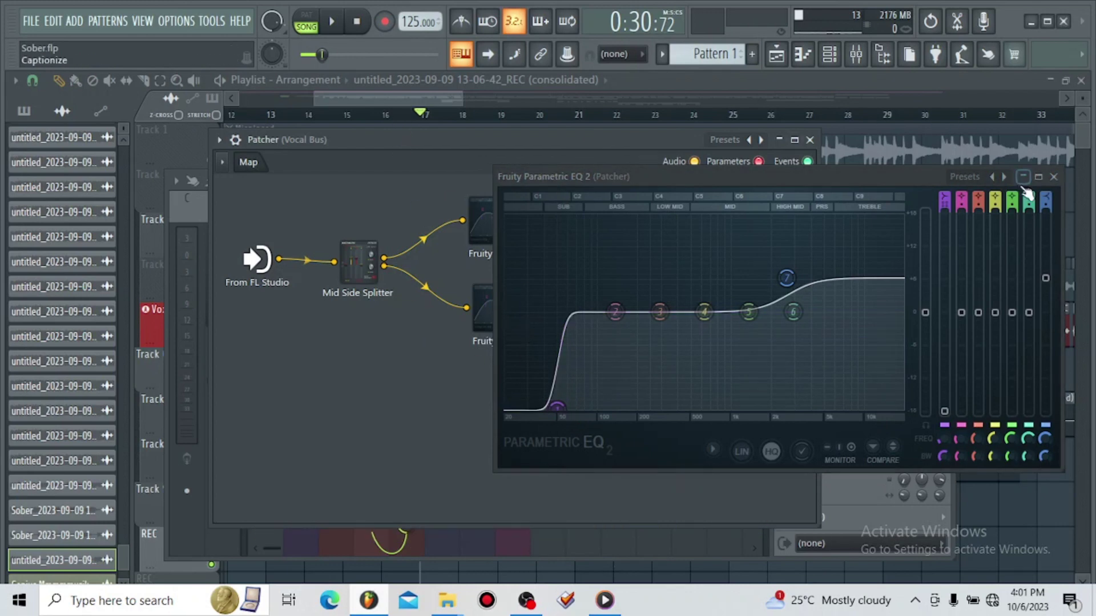
left_click(1054, 177)
left_click(455, 245)
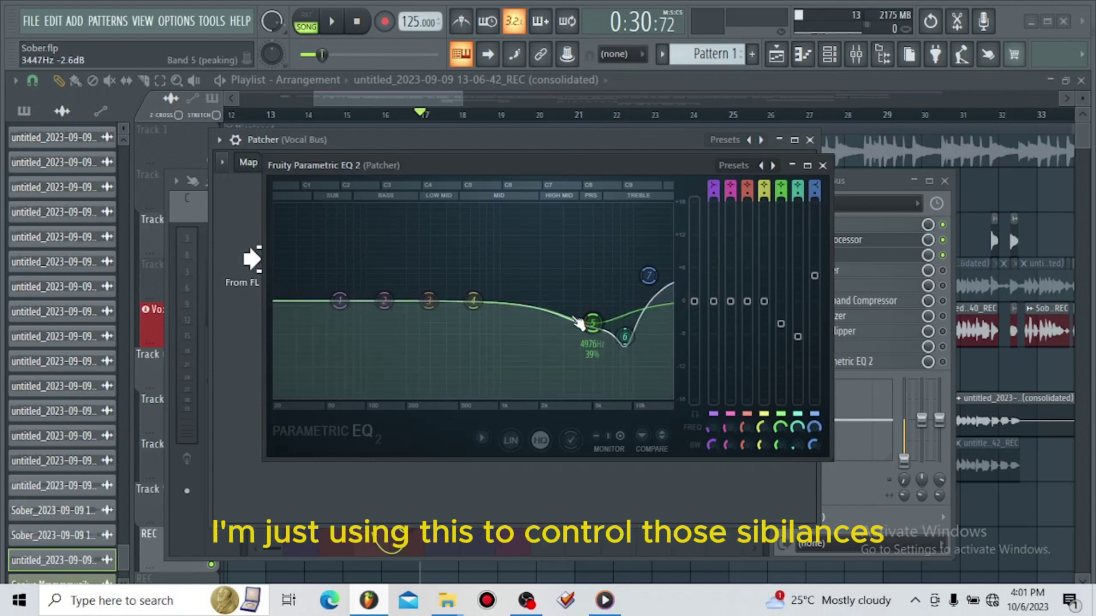
left_click(823, 166)
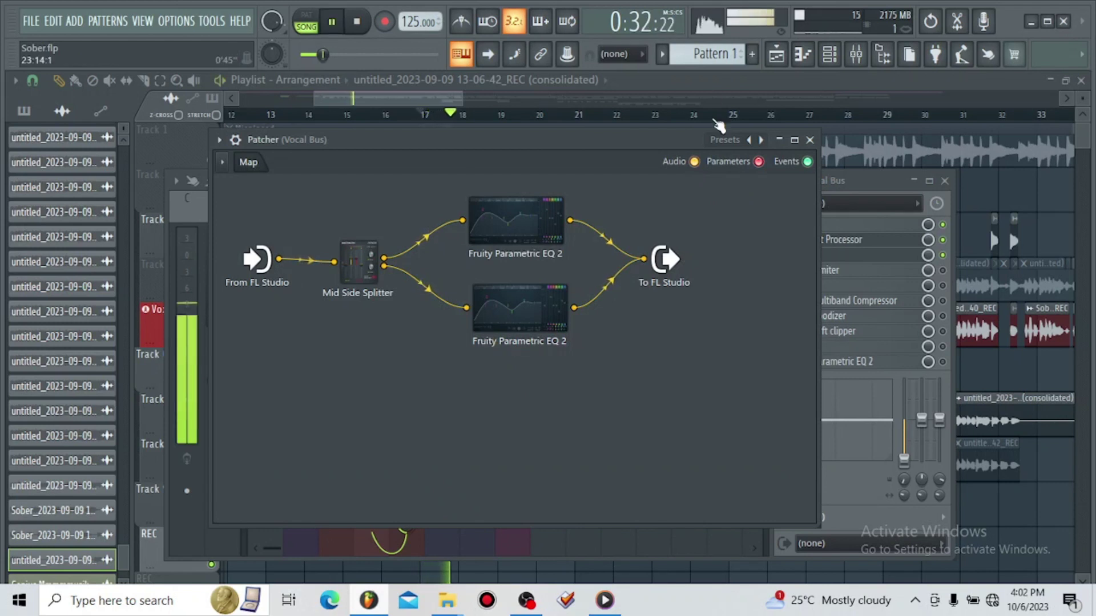
Watch the Patcher map's lower Fruity Parametric EQ 2 during playback, show Patcher's on/off and mix level controls, and stop playback.
left_click_drag(635, 133, 584, 169)
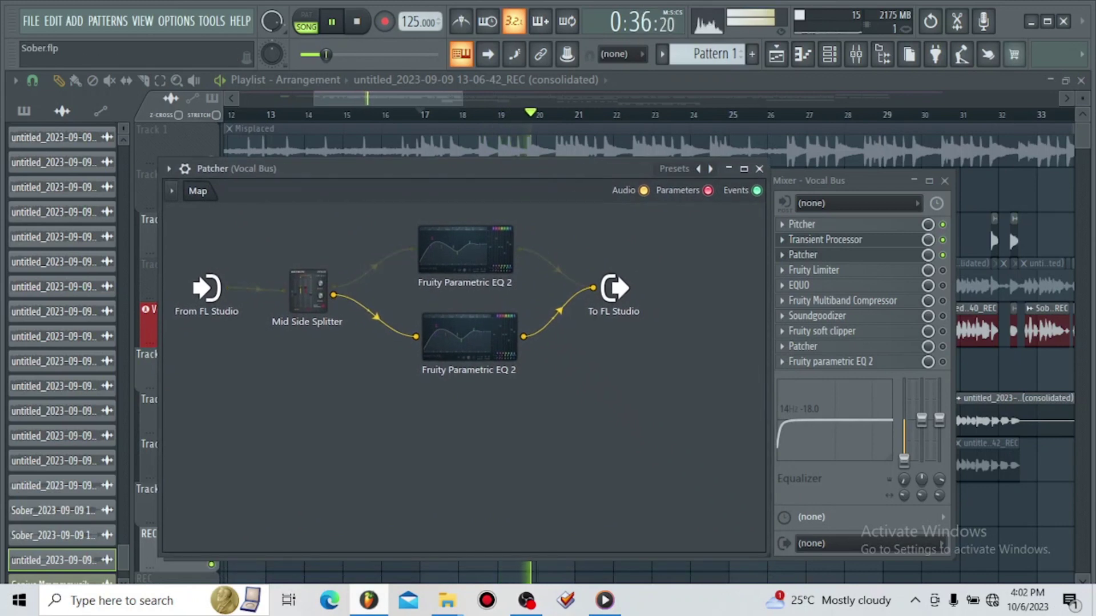
left_click(492, 330)
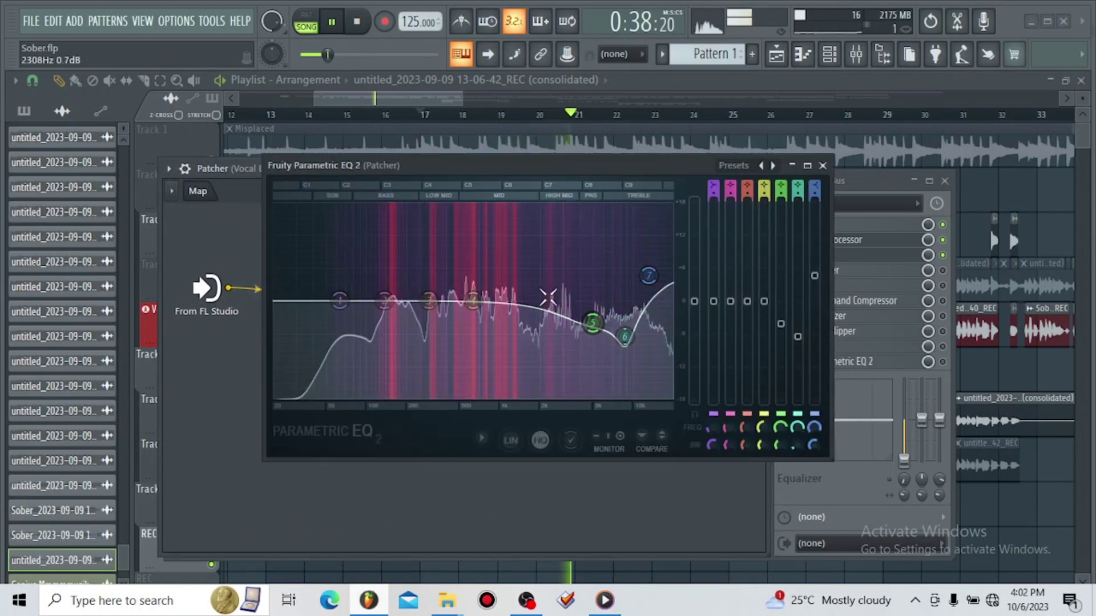
left_click_drag(588, 165, 595, 236)
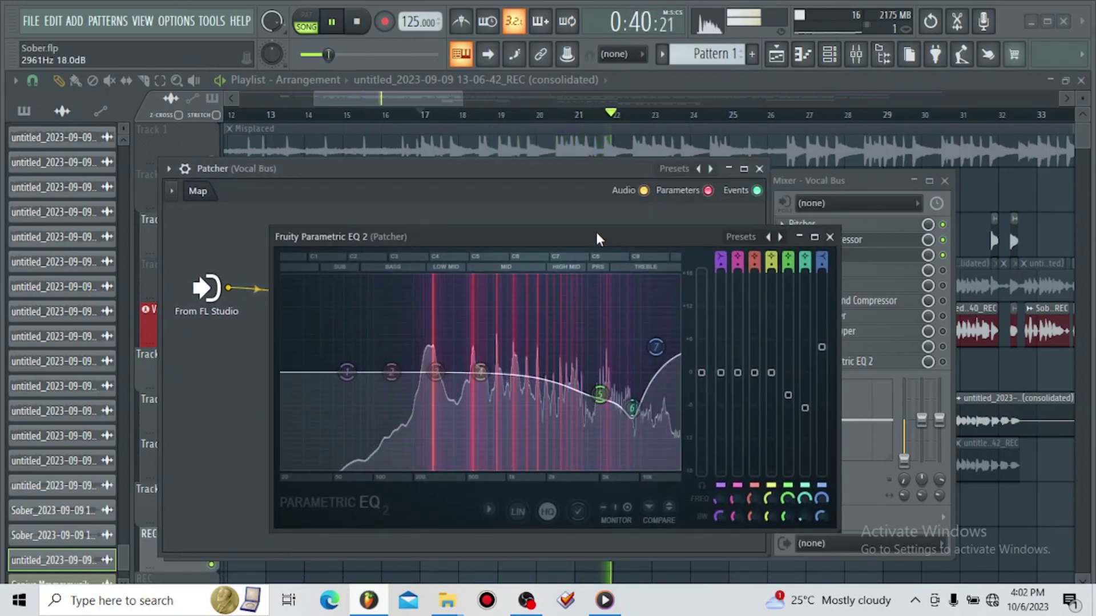
left_click(184, 168)
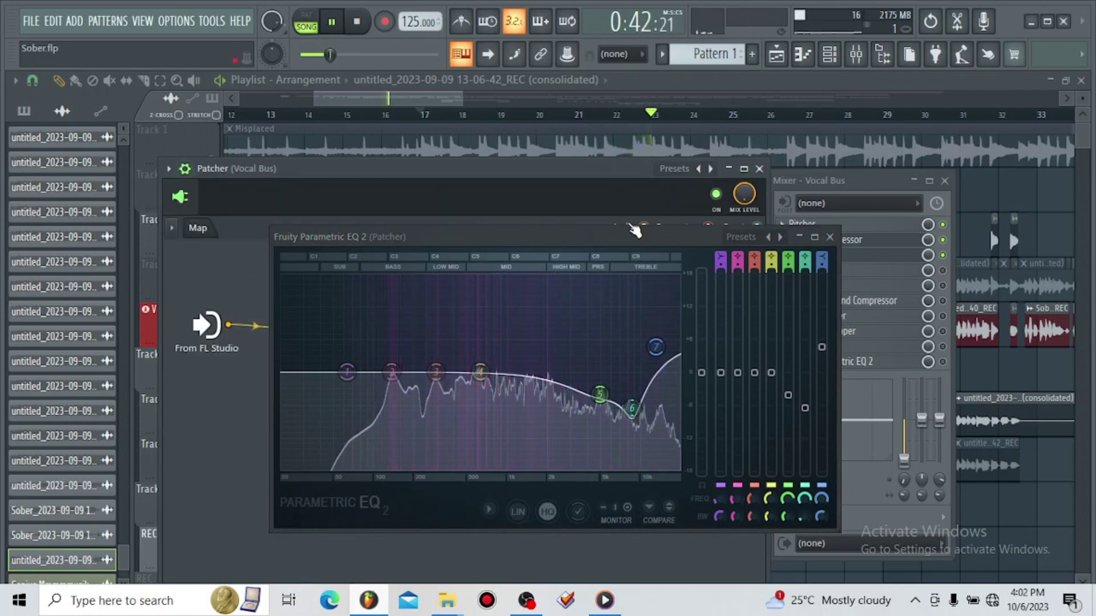
left_click_drag(564, 234, 962, 239)
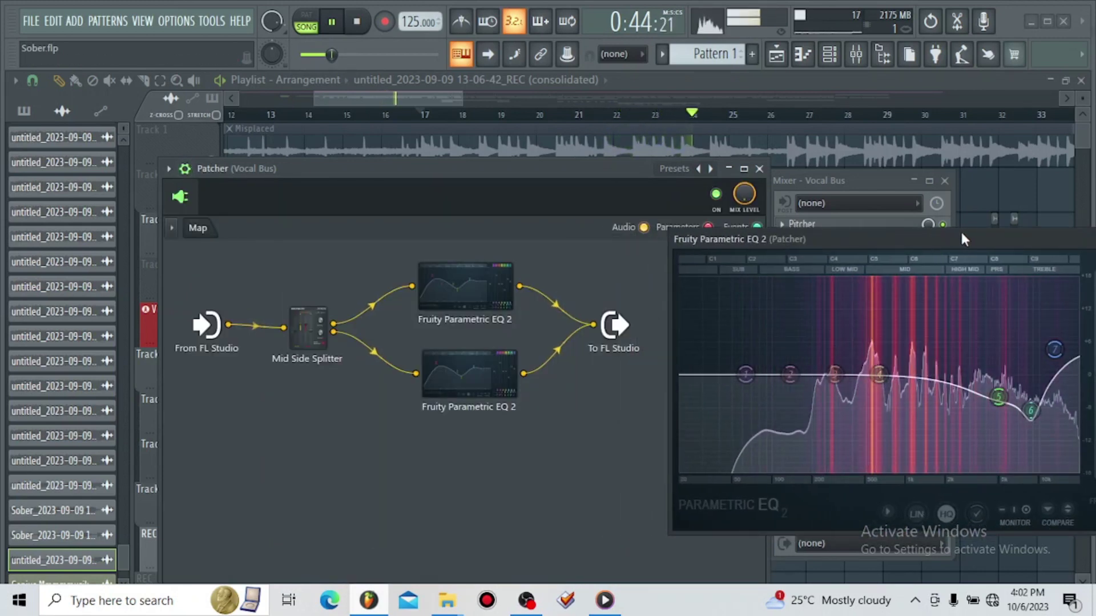
key("space")
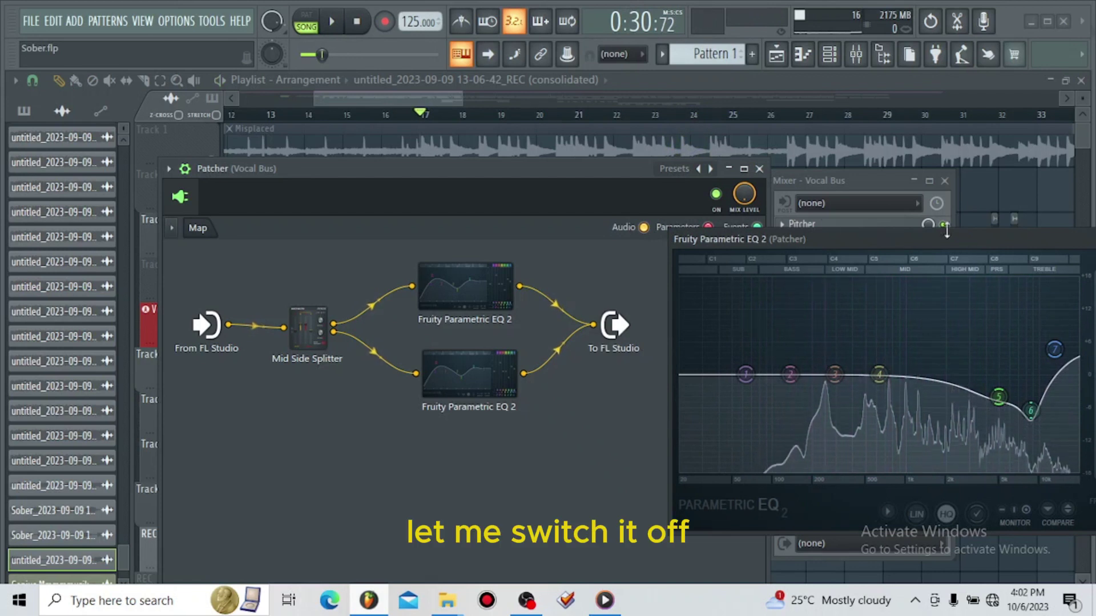
Play the vocals from bar 17 while switching the Vocal Bus Patcher off and on to compare the sound, and stop playback.
left_click(721, 196)
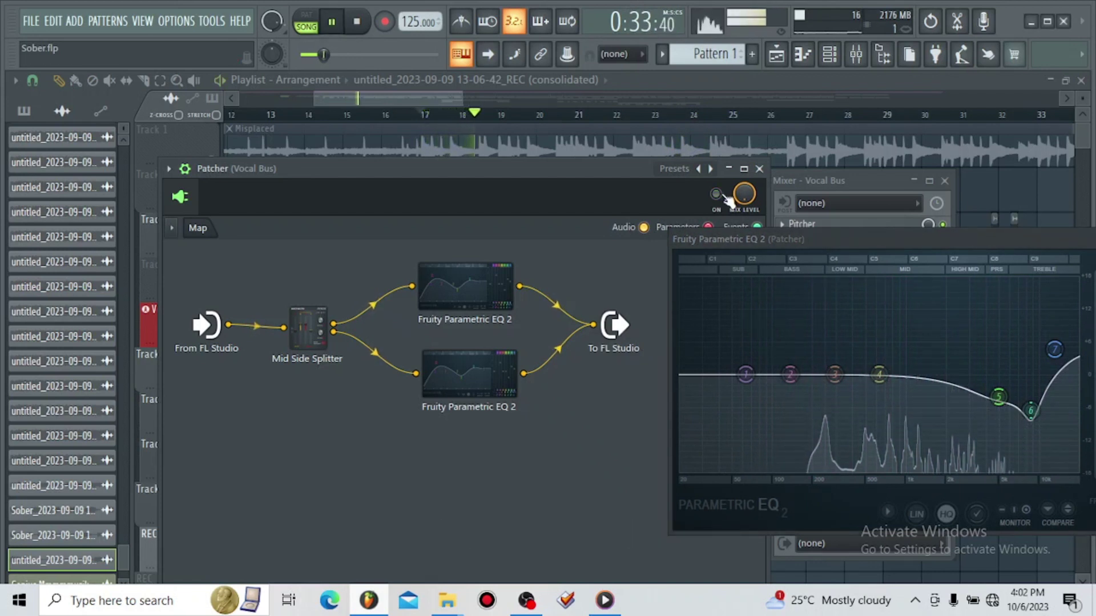
key("space")
left_click(722, 195)
key("space")
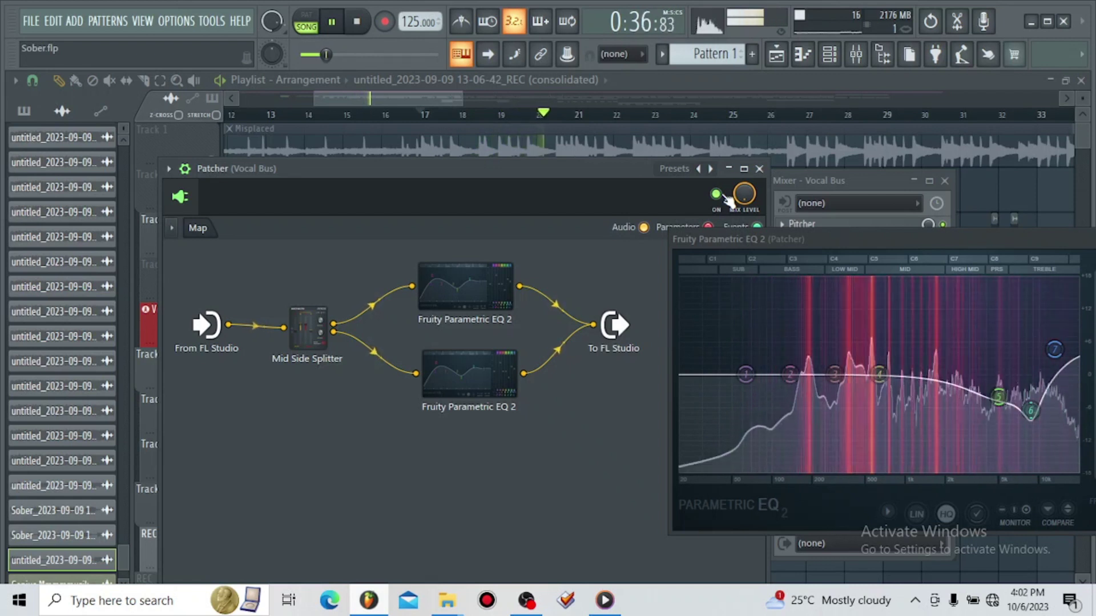
left_click(716, 194)
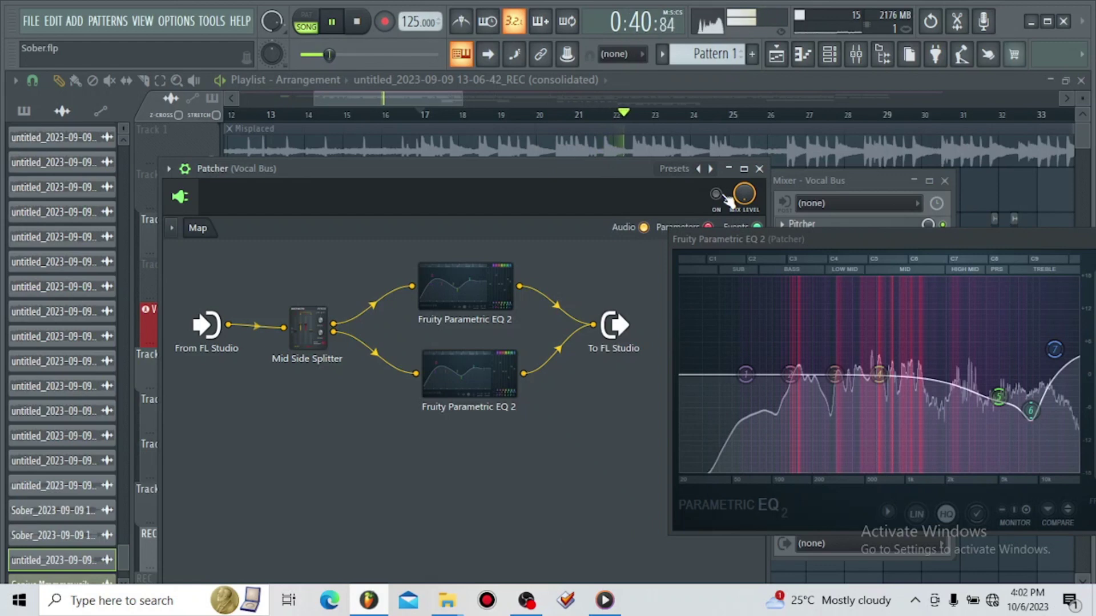
left_click(716, 194)
key("space")
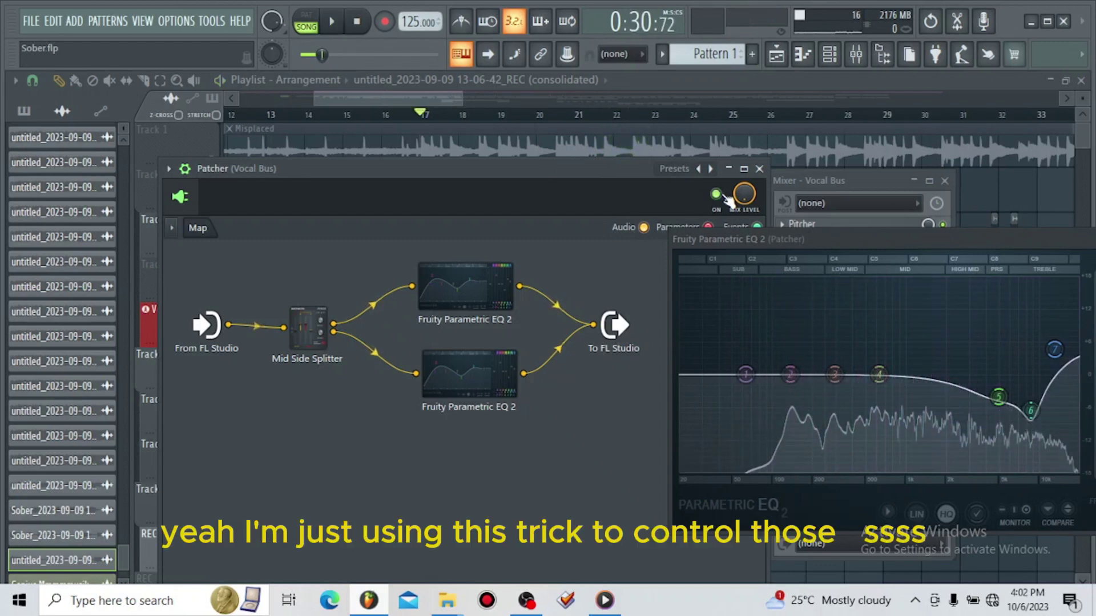
Close the Patcher and its Fruity Parametric EQ 2, and turn on and open the Fruity Limiter on the Vocal Bus.
left_click(760, 169)
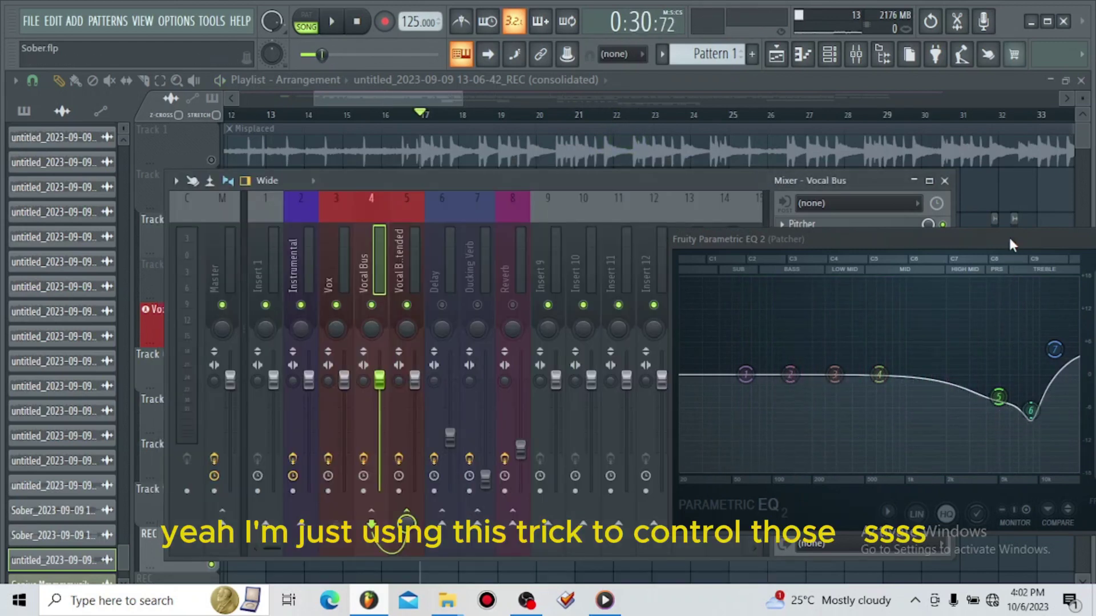
left_click_drag(1010, 244, 576, 249)
left_click(796, 244)
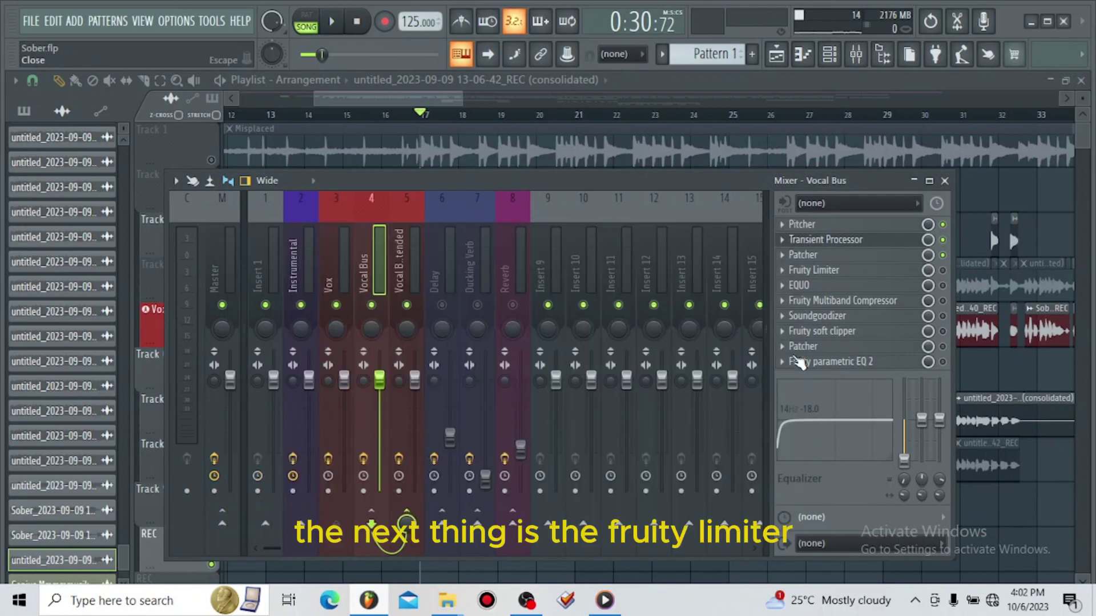
left_click(874, 270)
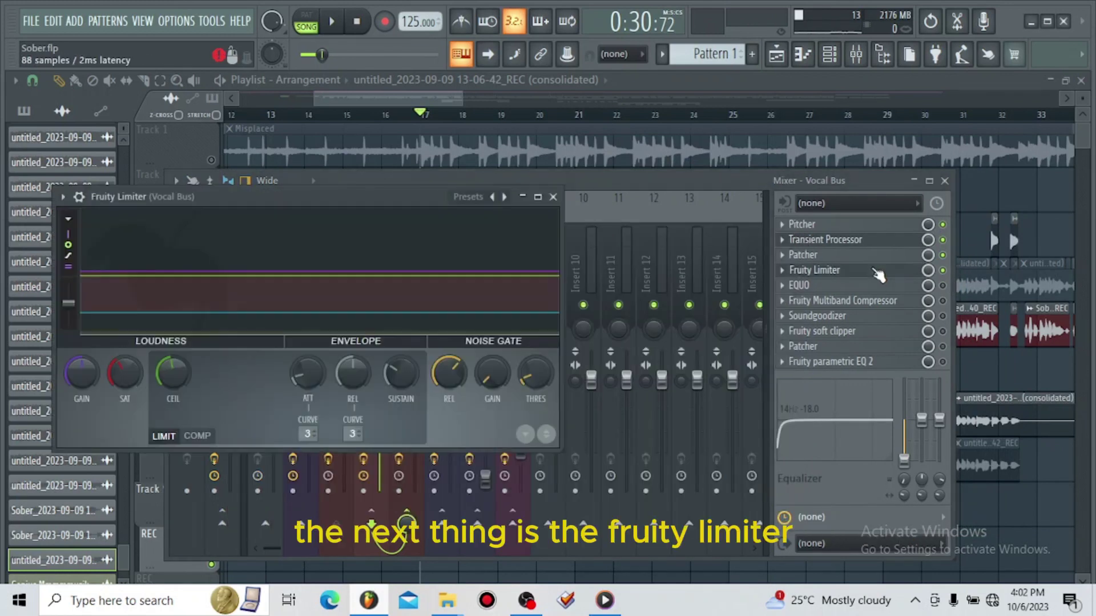
left_click_drag(351, 202, 560, 196)
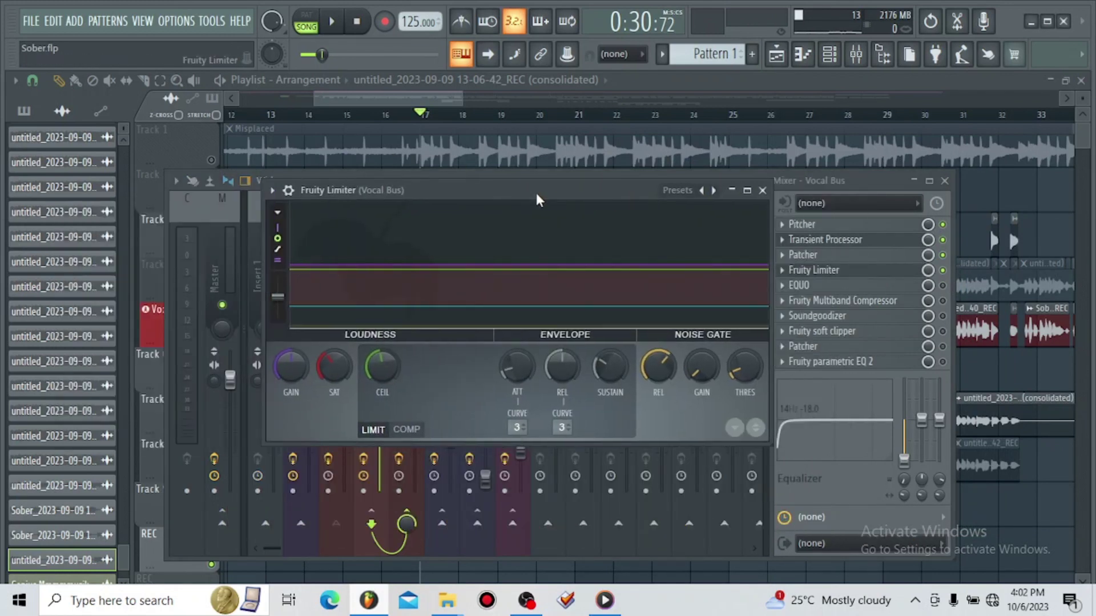
Show the Noise gate entry among the Fruity Limiter presets, and view its compressor settings, limiter settings and saturation threshold.
right_click(711, 191)
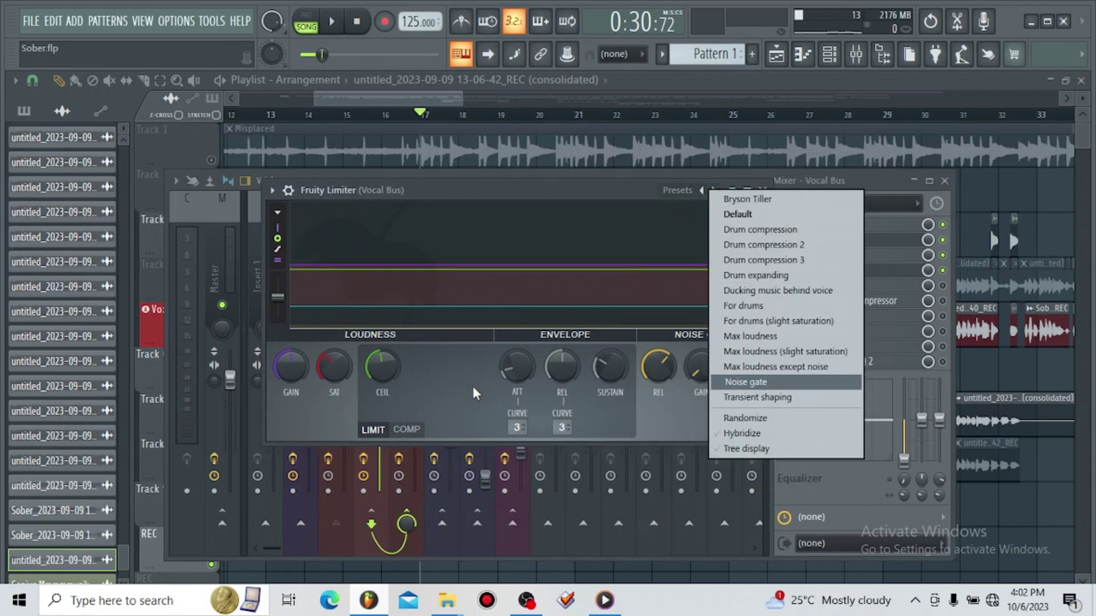
left_click(817, 382)
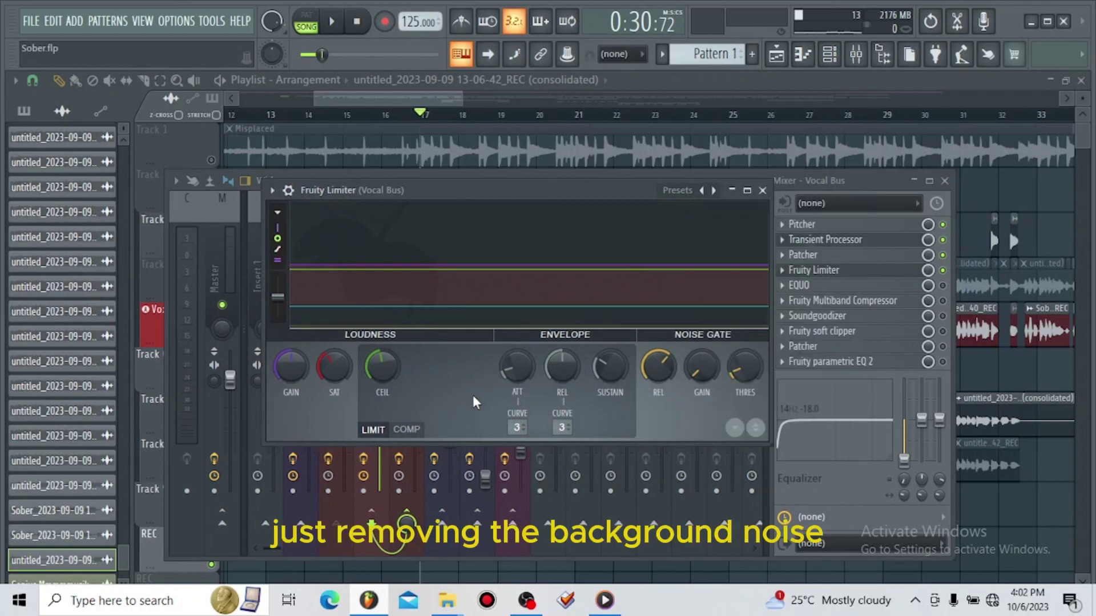
left_click(406, 429)
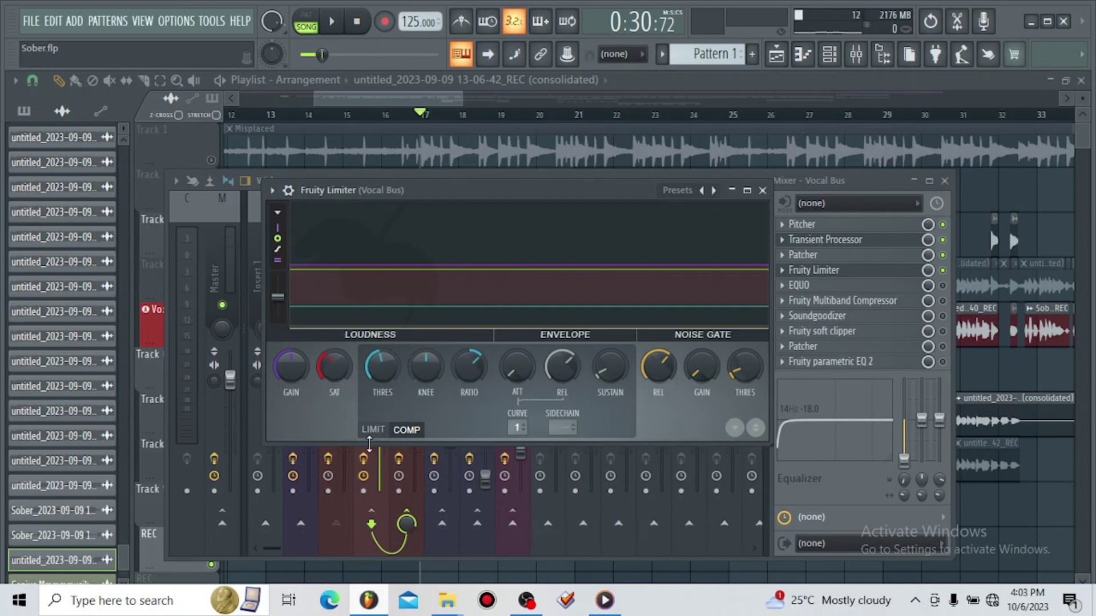
left_click(375, 433)
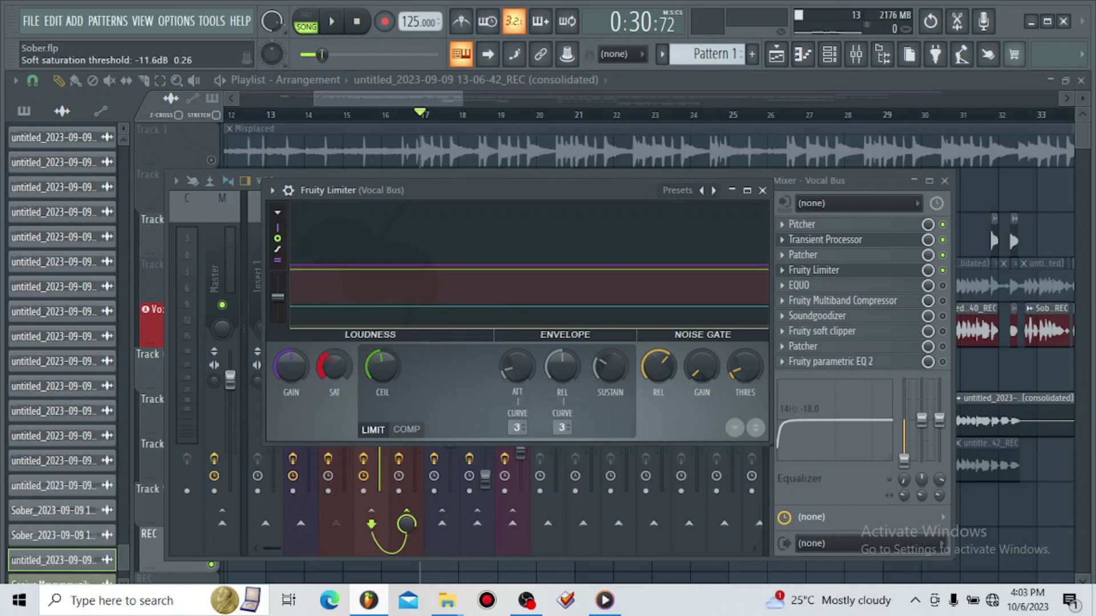
left_click_drag(334, 367, 334, 374)
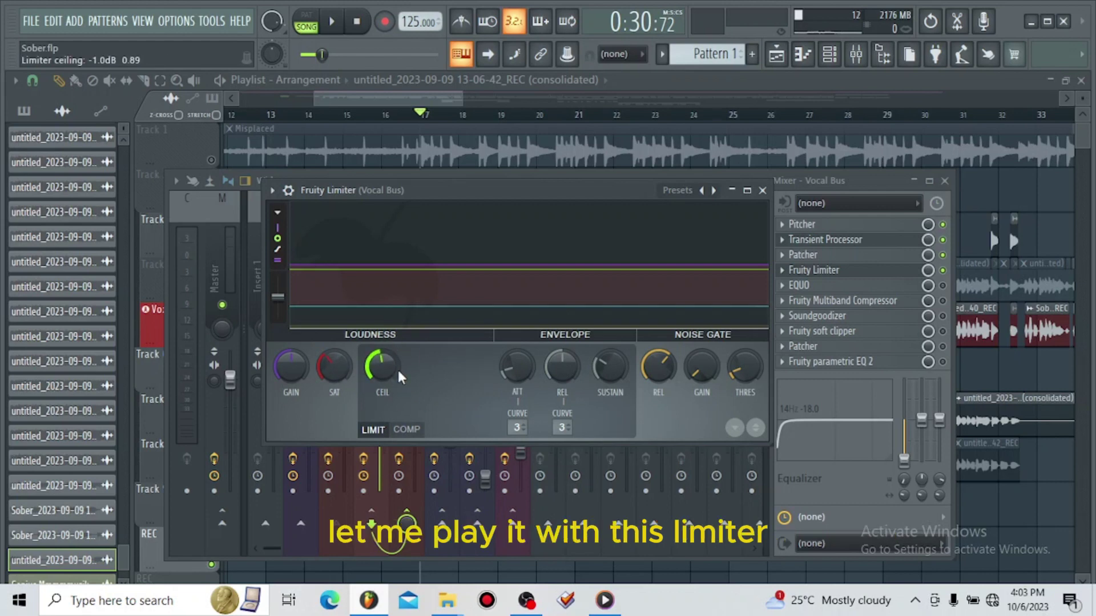
Play the vocals with the Fruity Limiter on, off and on again to compare, stop playback, and close the plugin.
key("space")
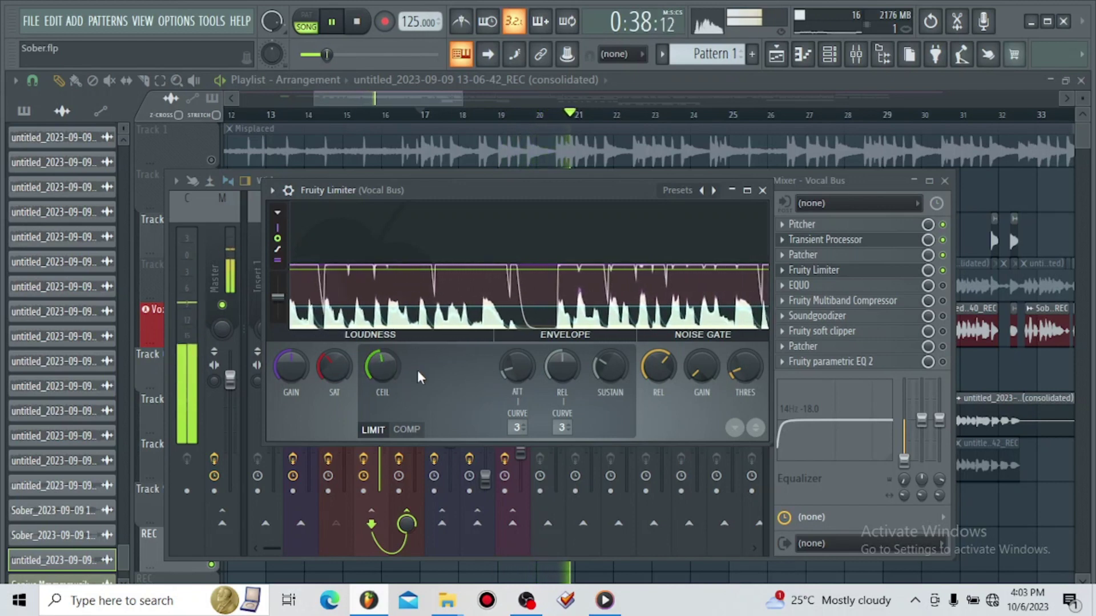
left_click(291, 191)
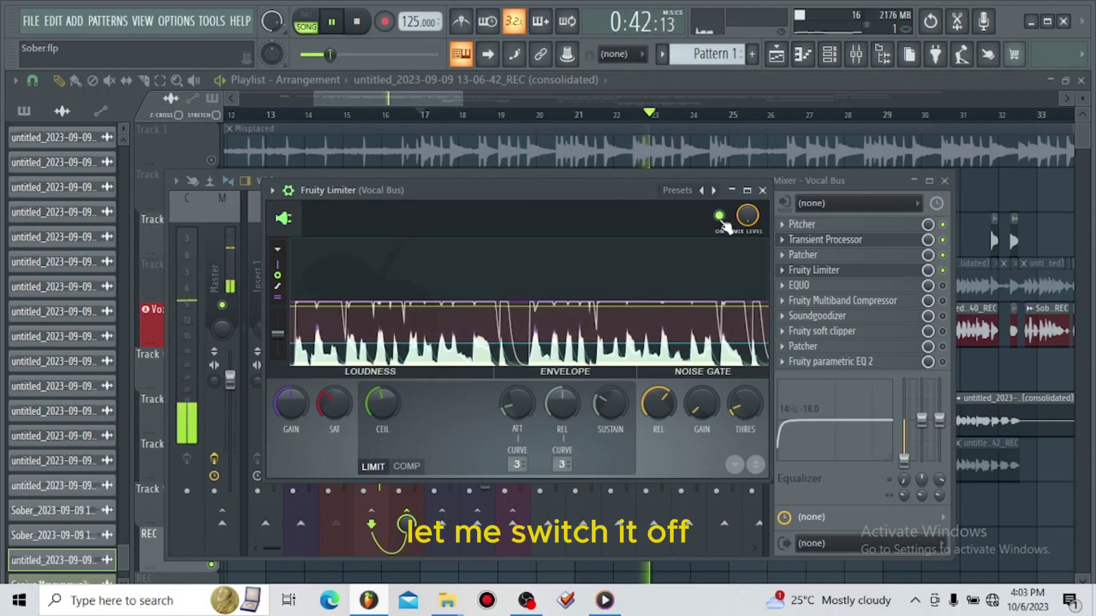
left_click(719, 217)
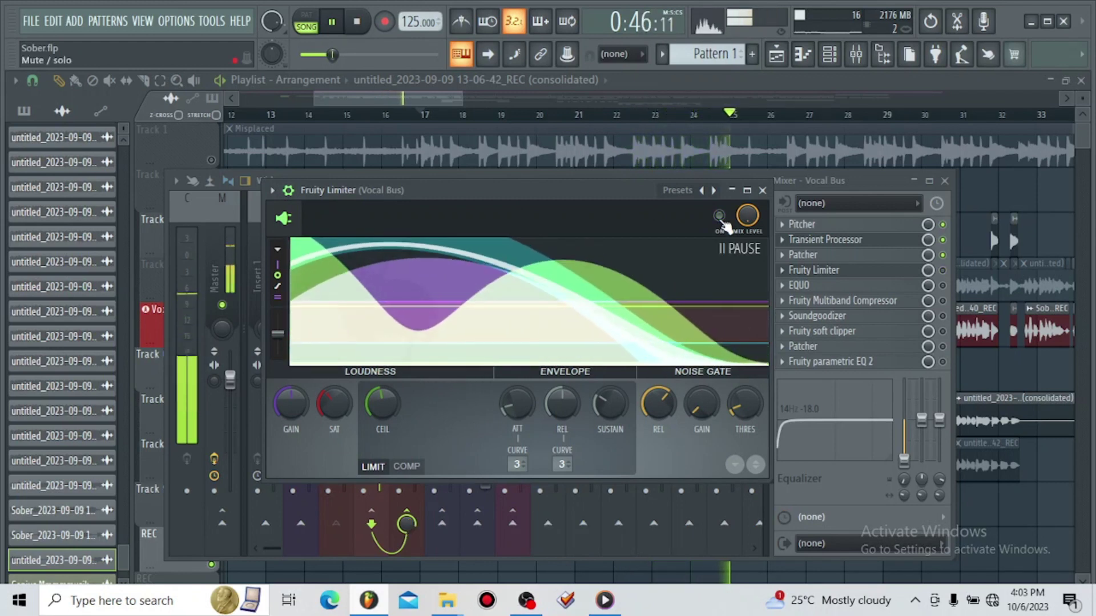
left_click(720, 217)
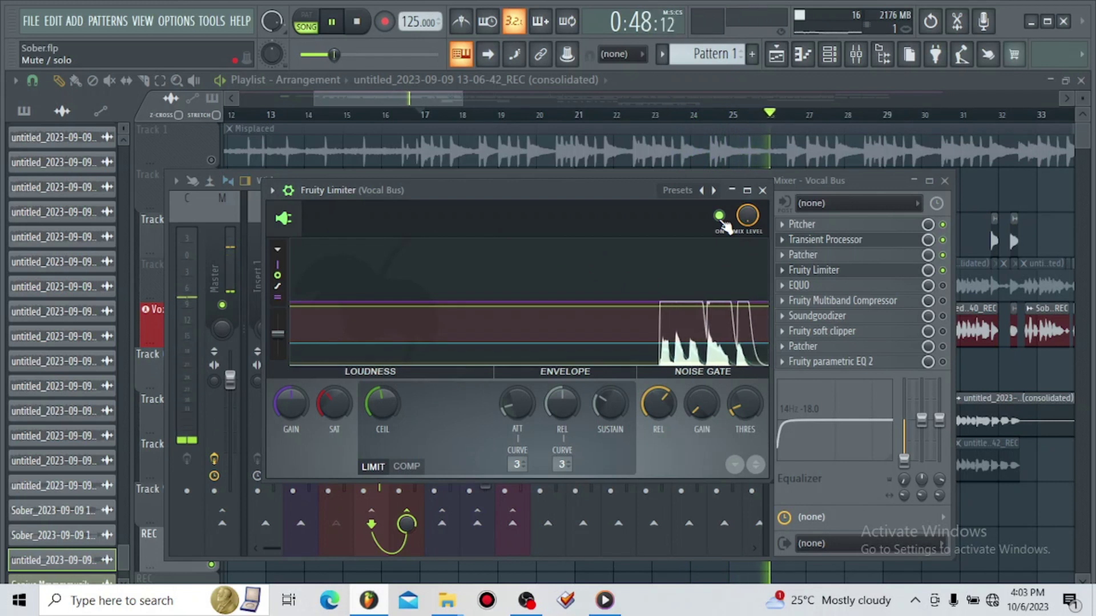
key("space")
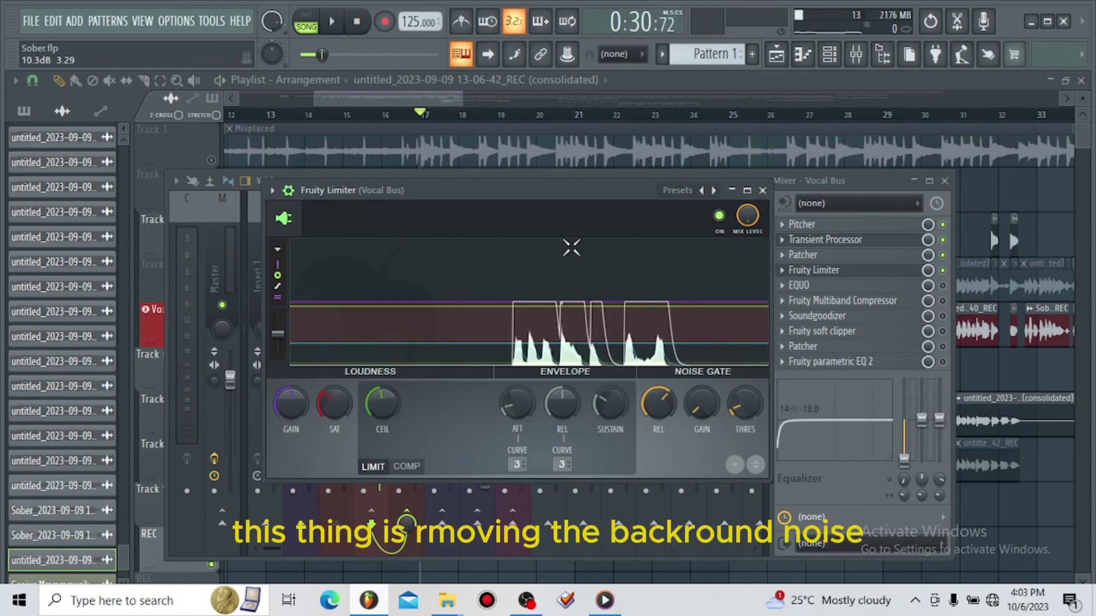
left_click(762, 190)
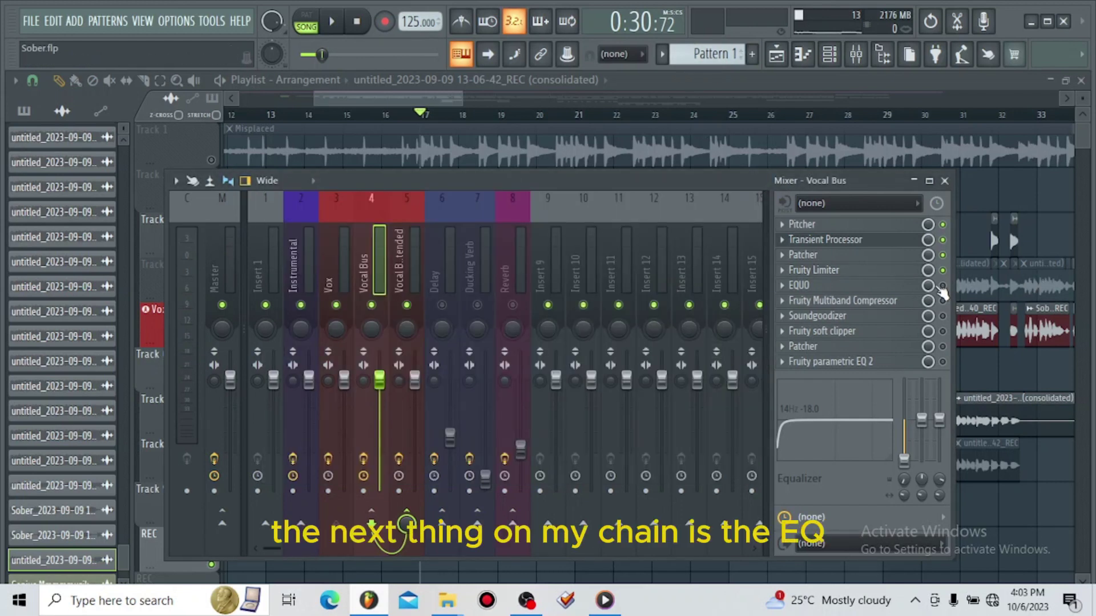
Turn on and open EQUO on the Vocal Bus, and demonstrate its band mix at 100% before lowering it again.
left_click(905, 289)
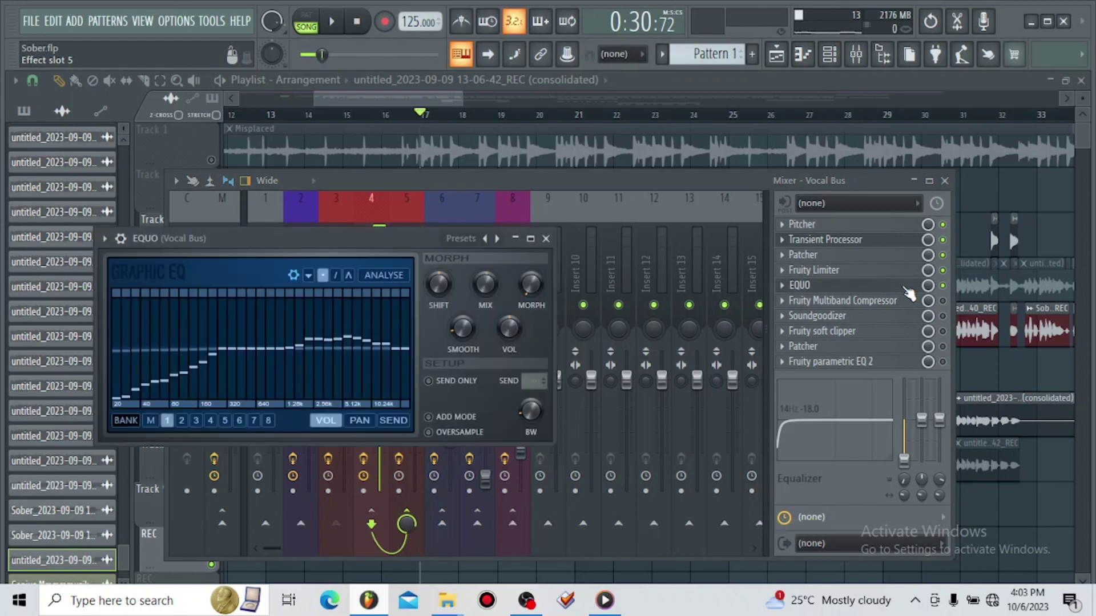
left_click_drag(360, 240, 518, 230)
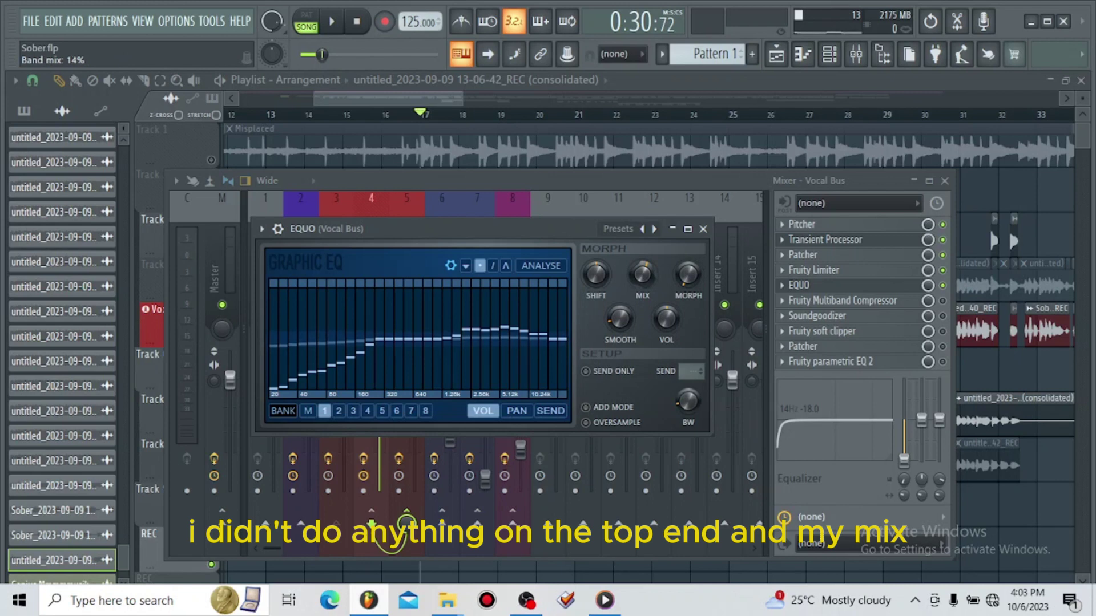
left_click_drag(643, 275, 643, 226)
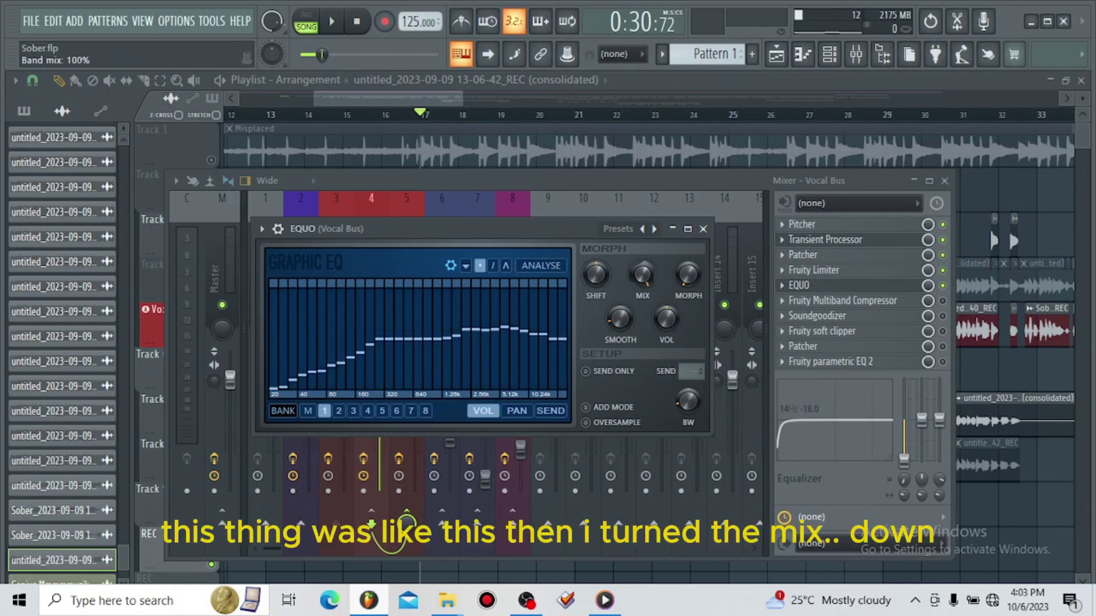
left_click_drag(643, 279, 643, 331)
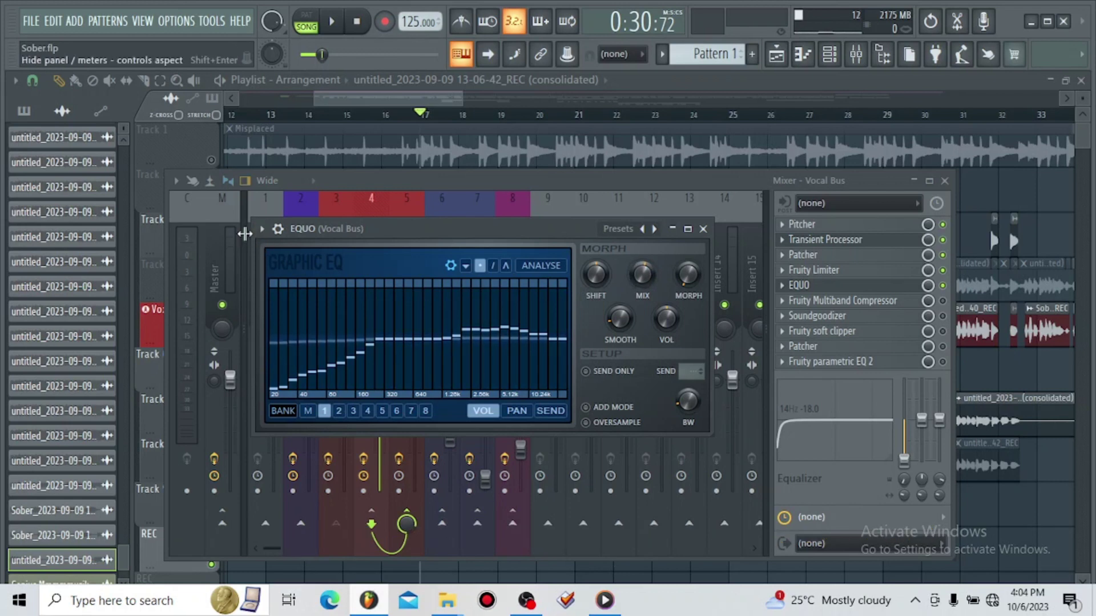
Play the vocals while moving EQUO's band mix to 100% and back down, stop playback, and close EQUO.
left_click(278, 229)
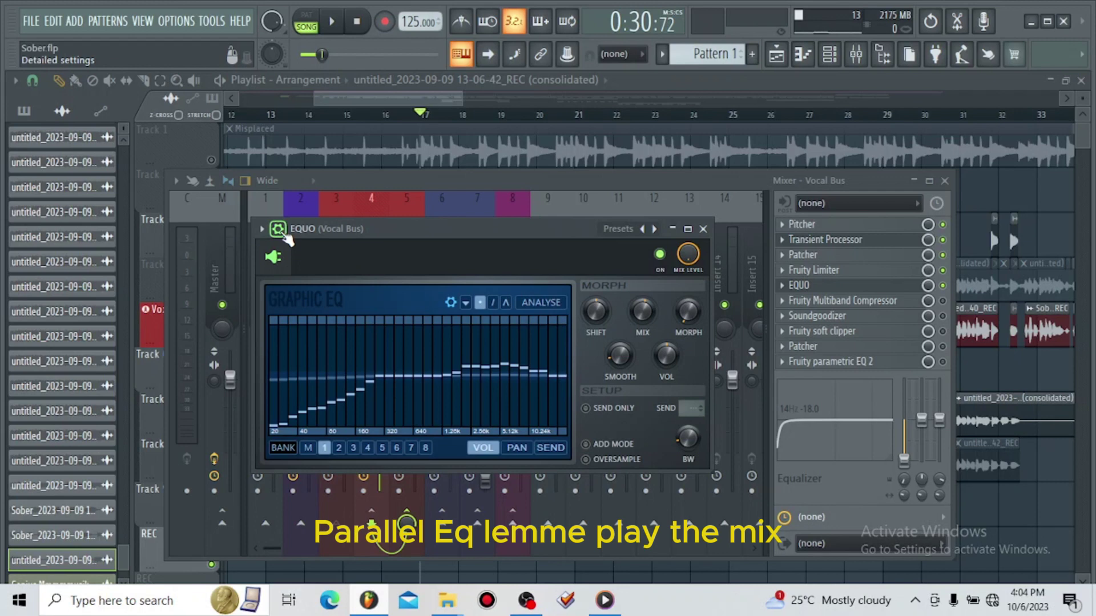
key("space")
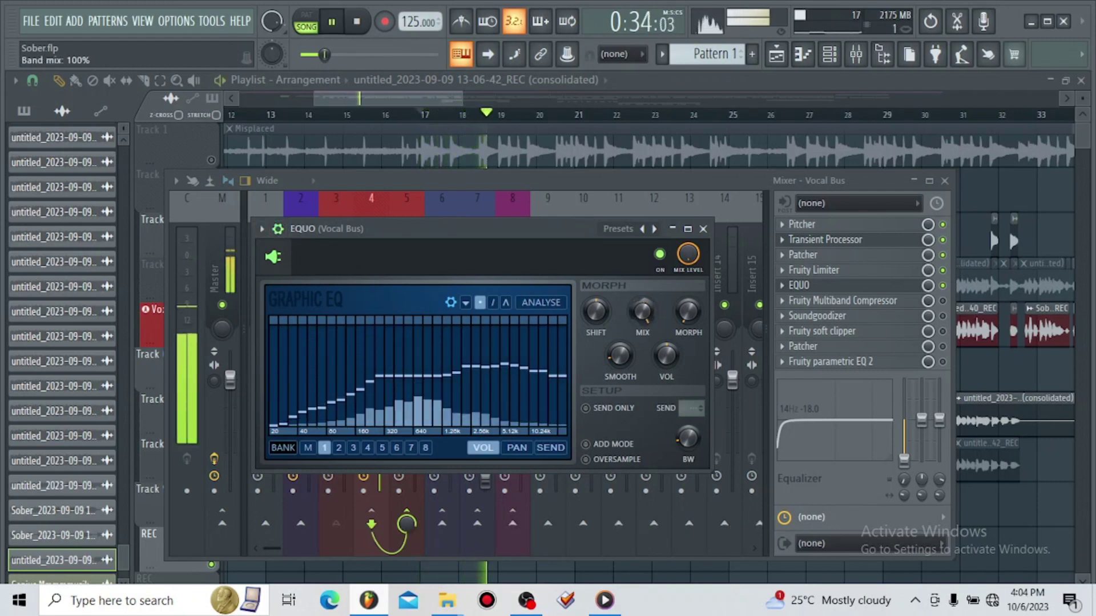
left_click_drag(642, 313, 641, 410)
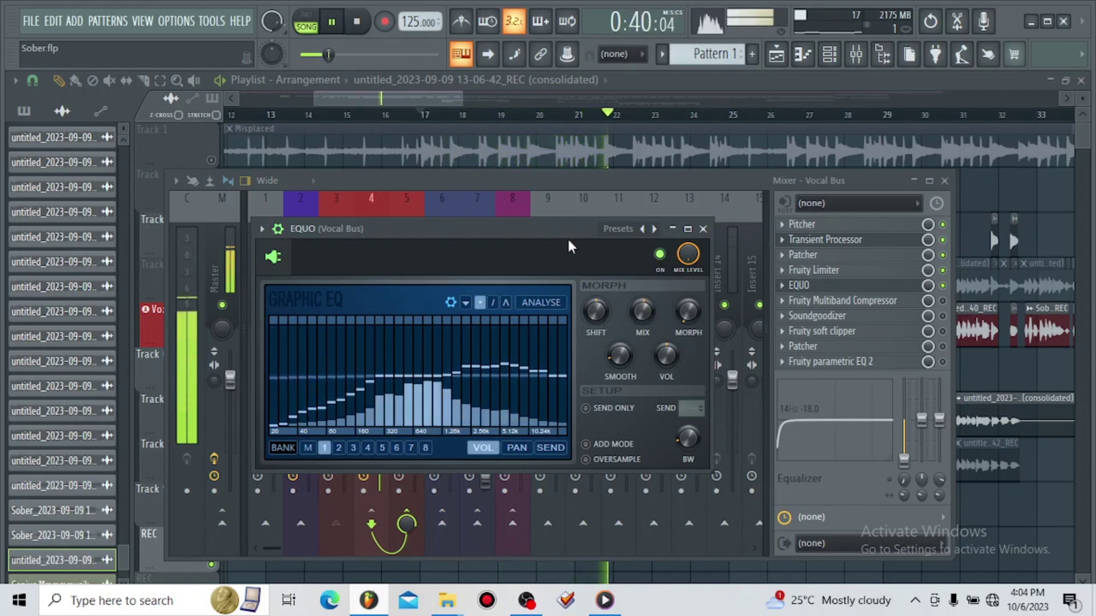
key("space")
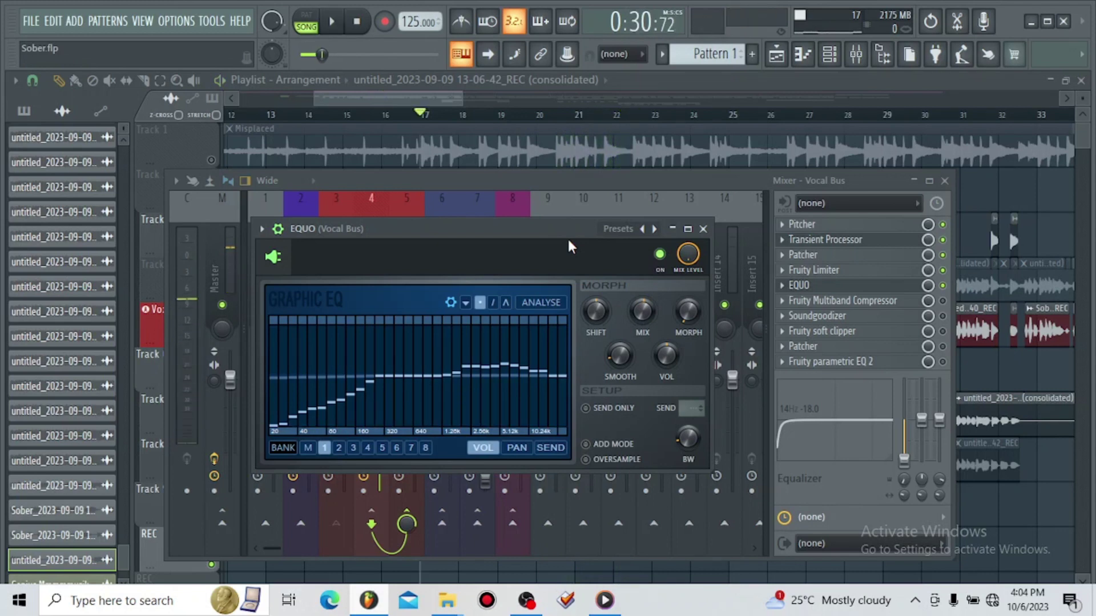
left_click(706, 231)
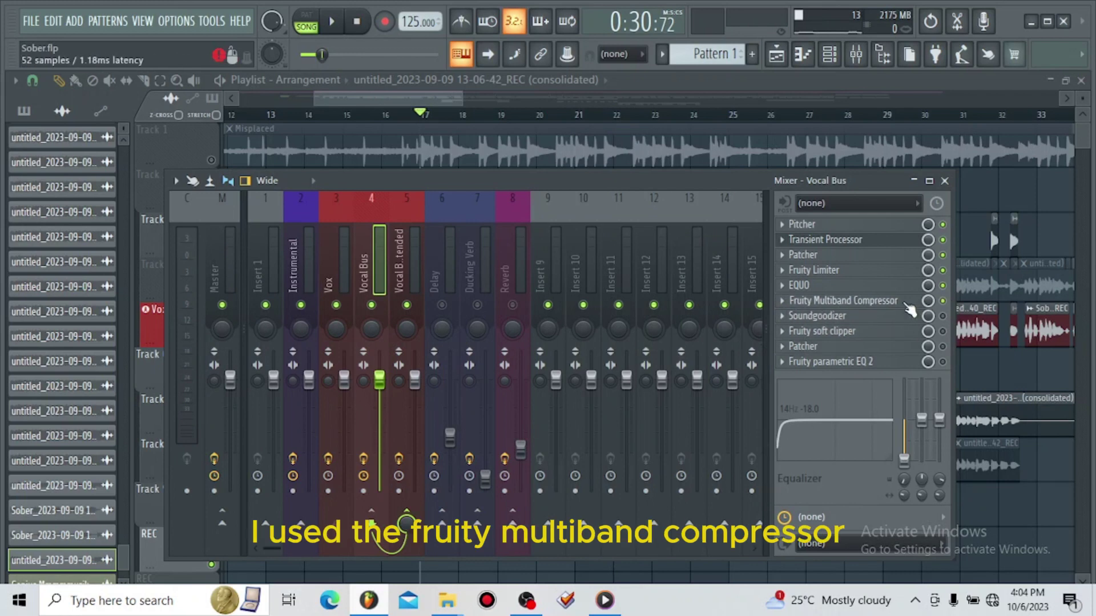
Turn on and open the Fruity Multiband Compressor on the Vocal Bus, and show its low band crossover frequency.
left_click(908, 300)
left_click_drag(490, 231, 519, 296)
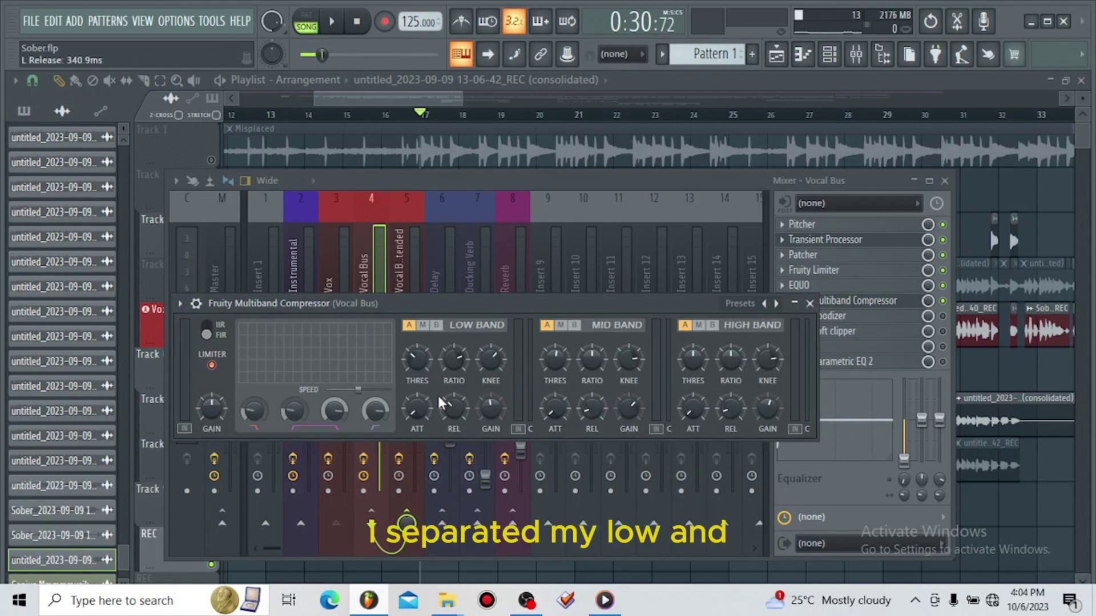
left_click_drag(251, 412, 252, 410)
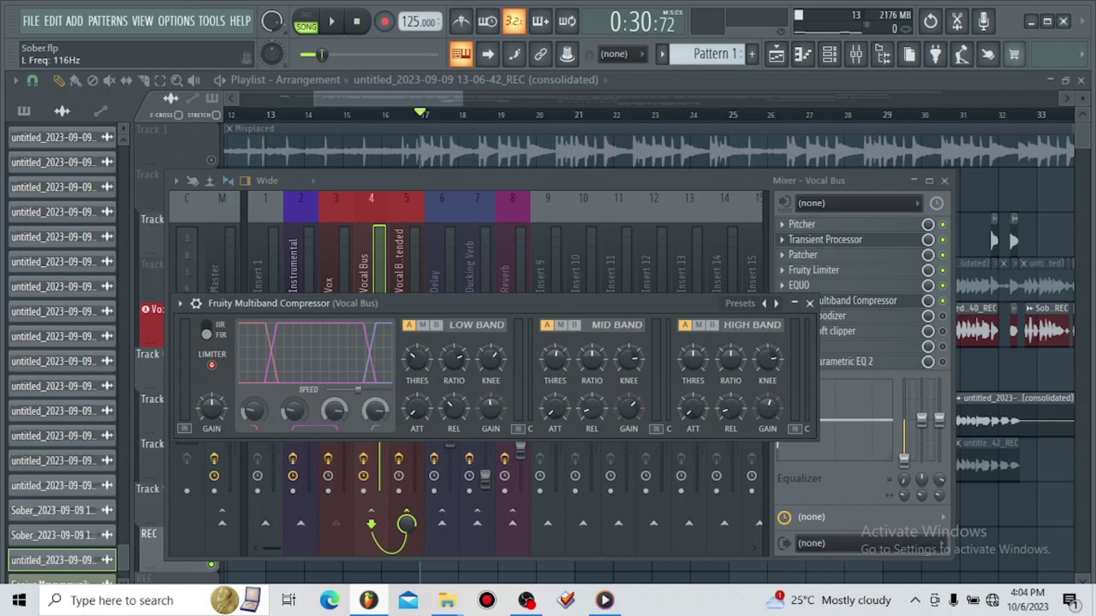
left_click_drag(251, 411, 252, 411)
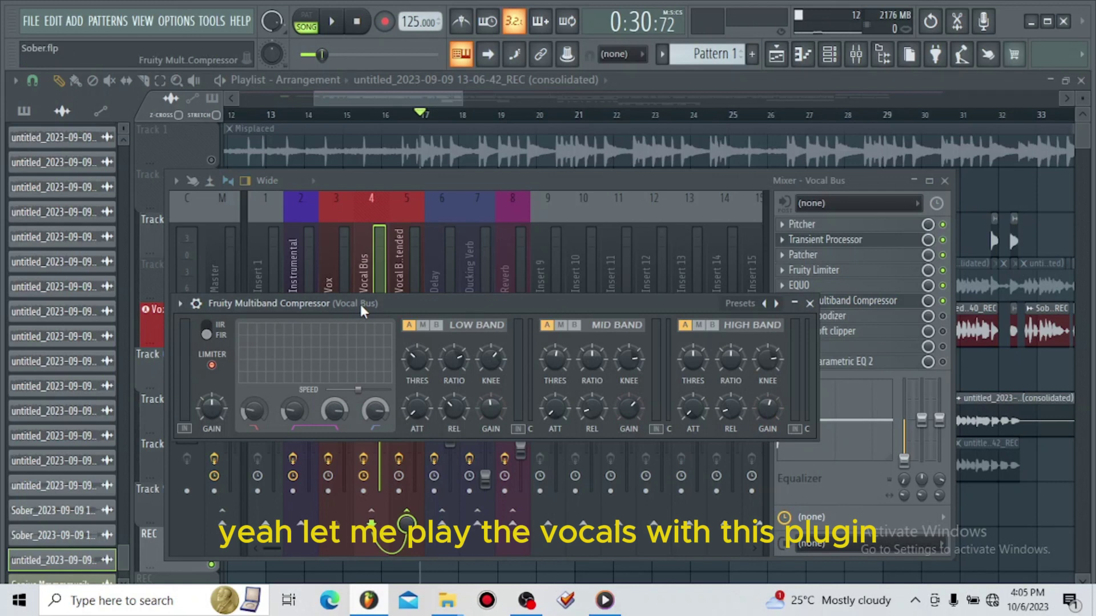
Play the vocals with the Fruity Multiband Compressor on and then off to compare, and stop playback.
key("space")
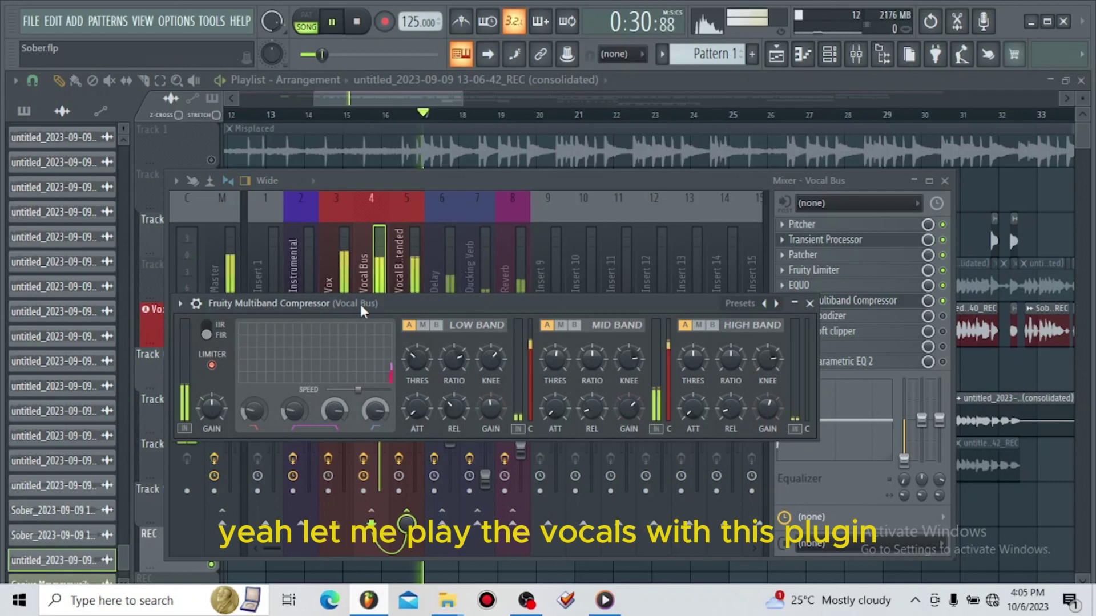
left_click(206, 306)
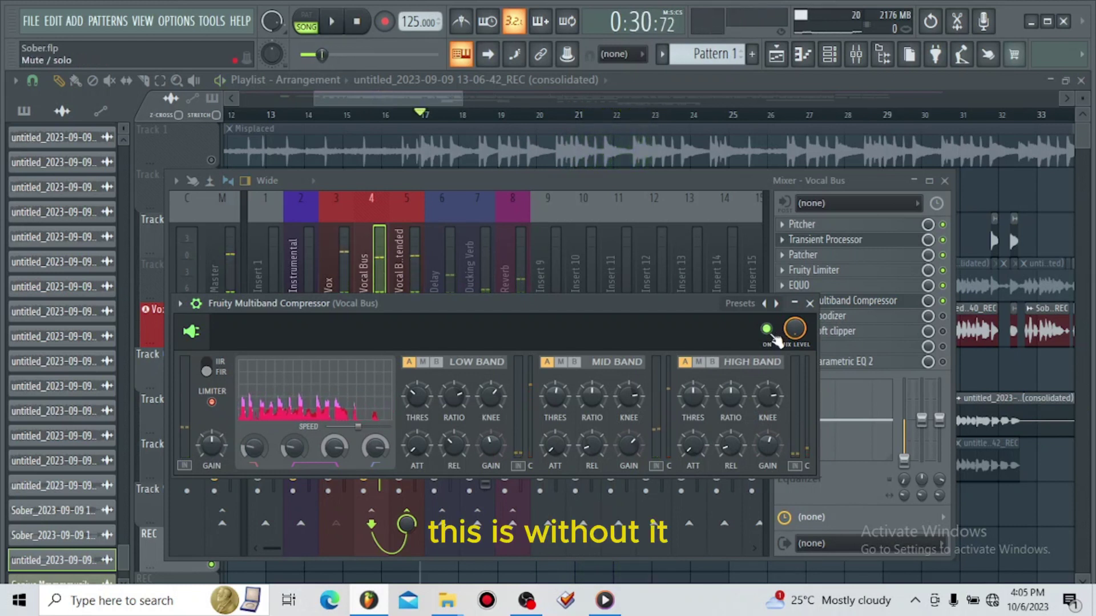
left_click(772, 335)
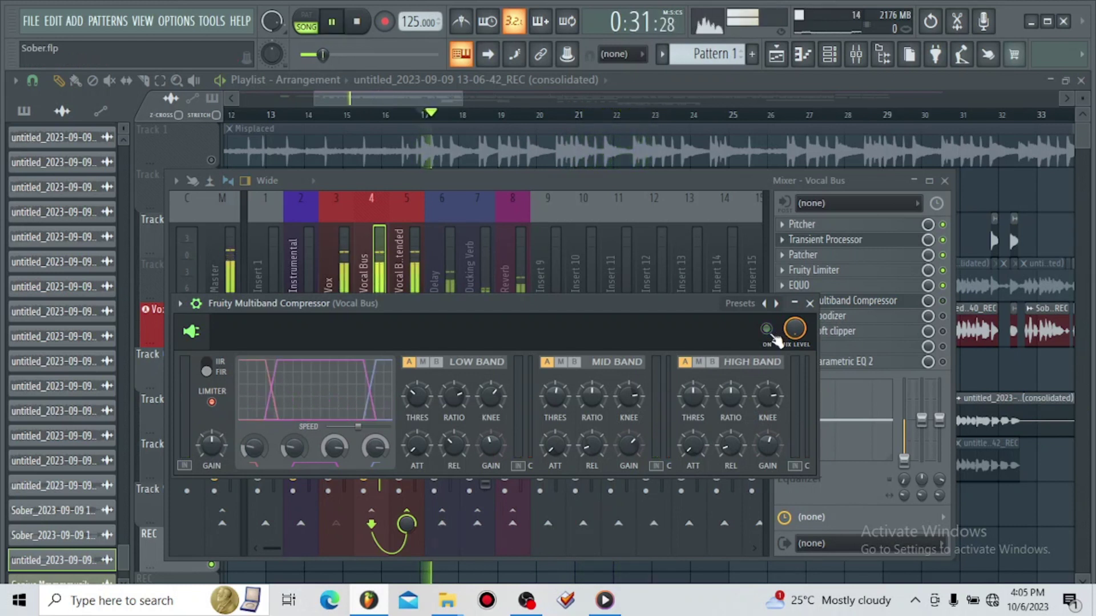
left_click(771, 335)
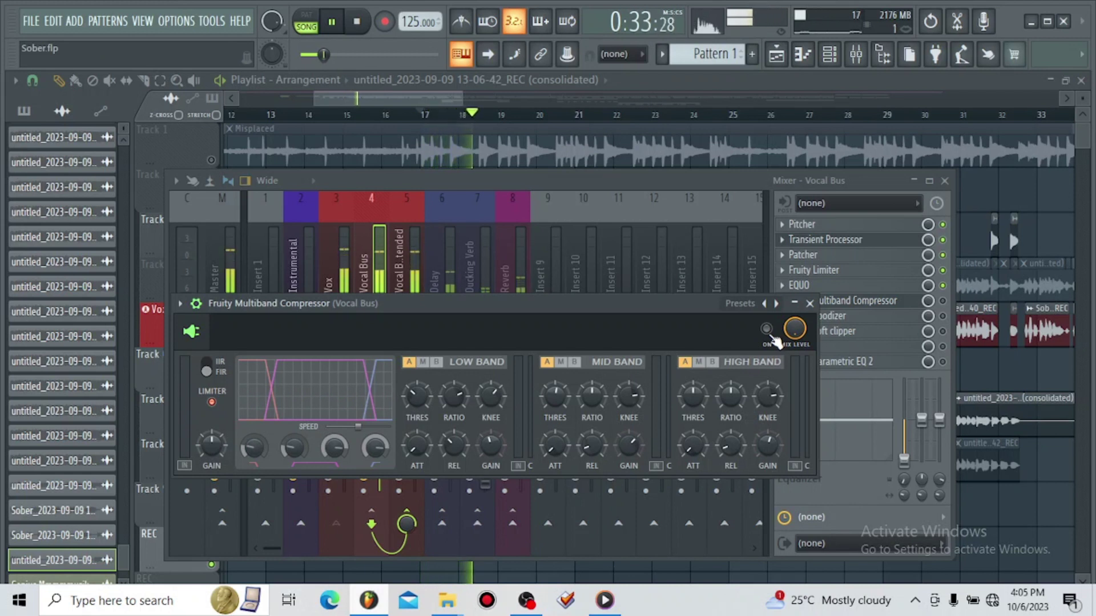
key("space")
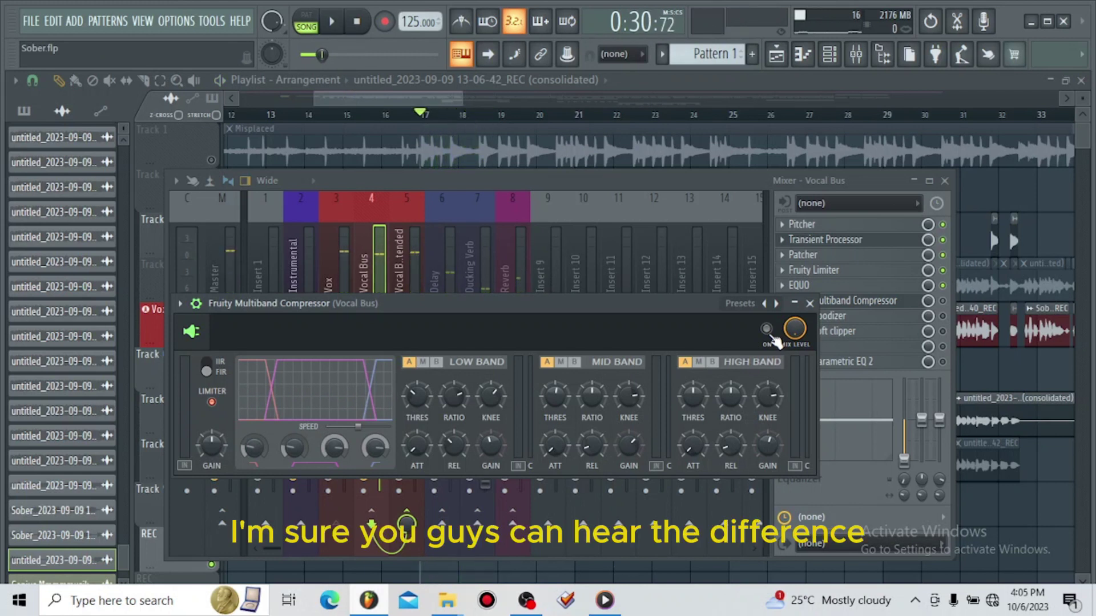
Repeat the comparison with the Fruity Multiband Compressor on and off, leave it on, stop playback, and close the plugin.
left_click(772, 335)
key("space")
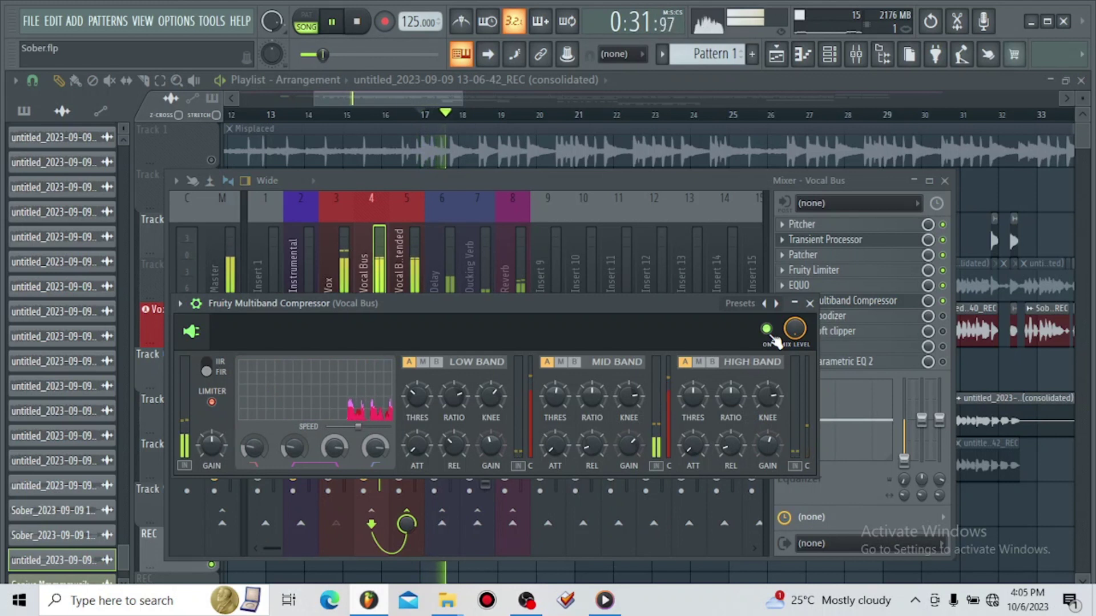
left_click(772, 336)
key("space")
key("space")
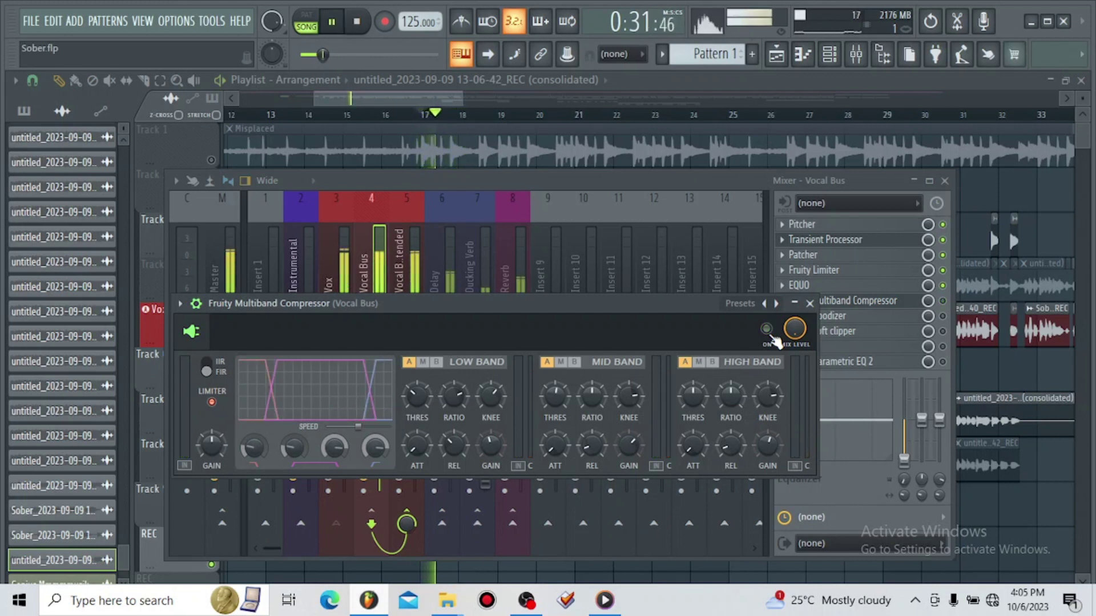
left_click(772, 336)
key("space")
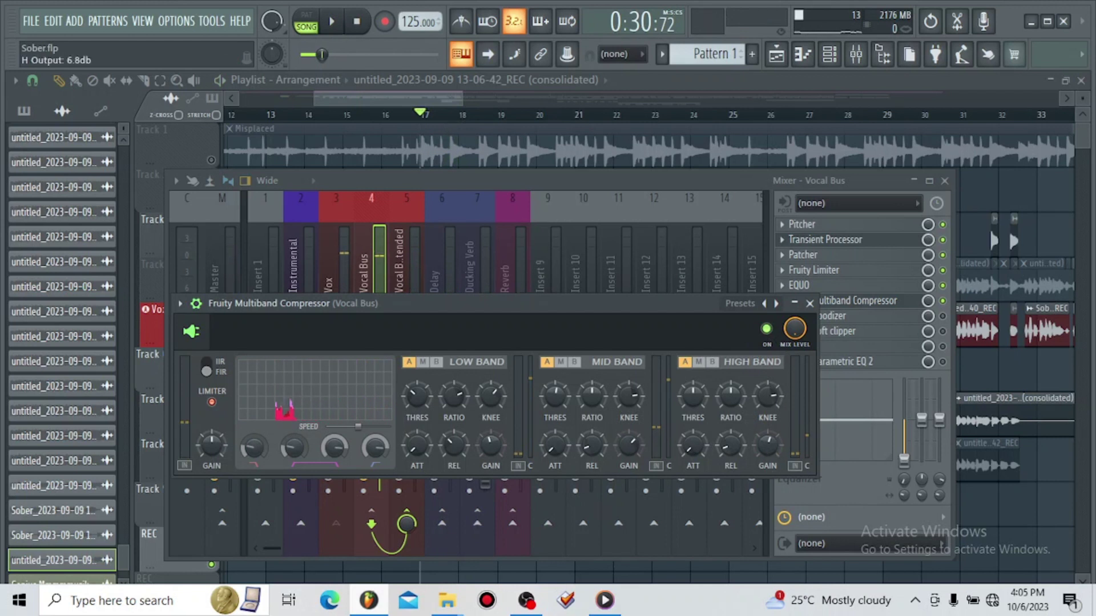
left_click(810, 303)
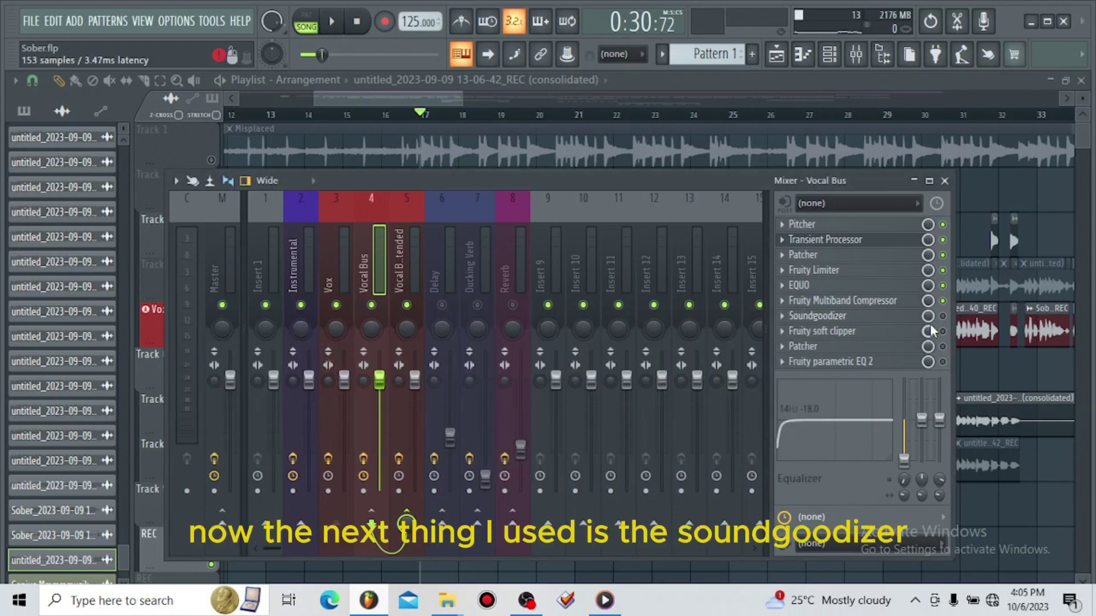
Turn on and open the Soundgoodizer on the Vocal Bus, and reveal its on switch and mix level.
left_click(883, 317)
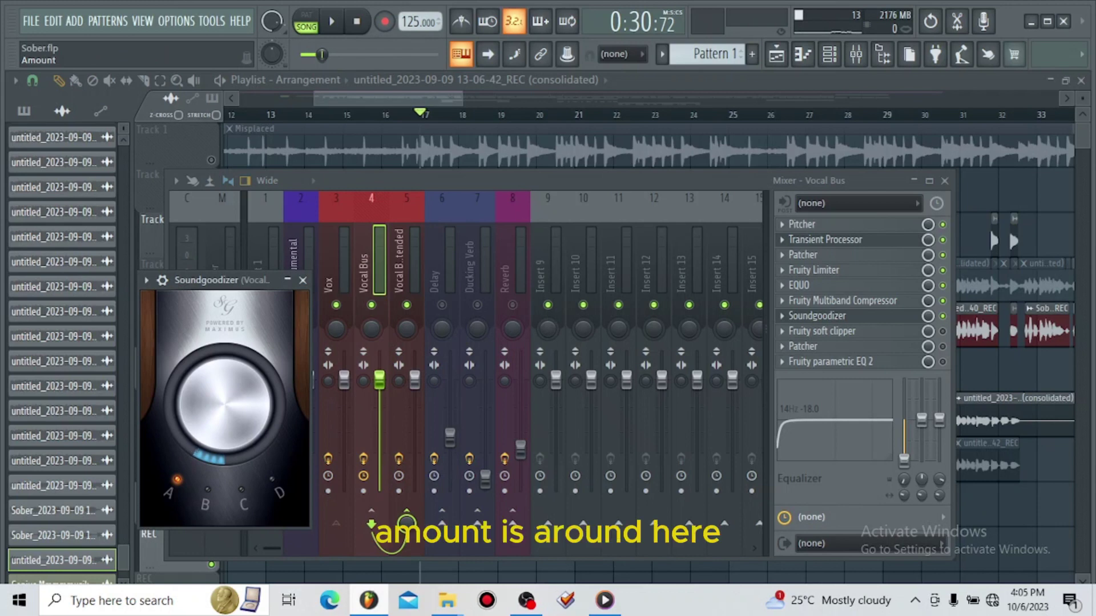
left_click(146, 280)
left_click_drag(218, 275, 583, 224)
Play the vocals with the Soundgoodizer on and off to compare, leave it on, stop playback, and close it.
key("space")
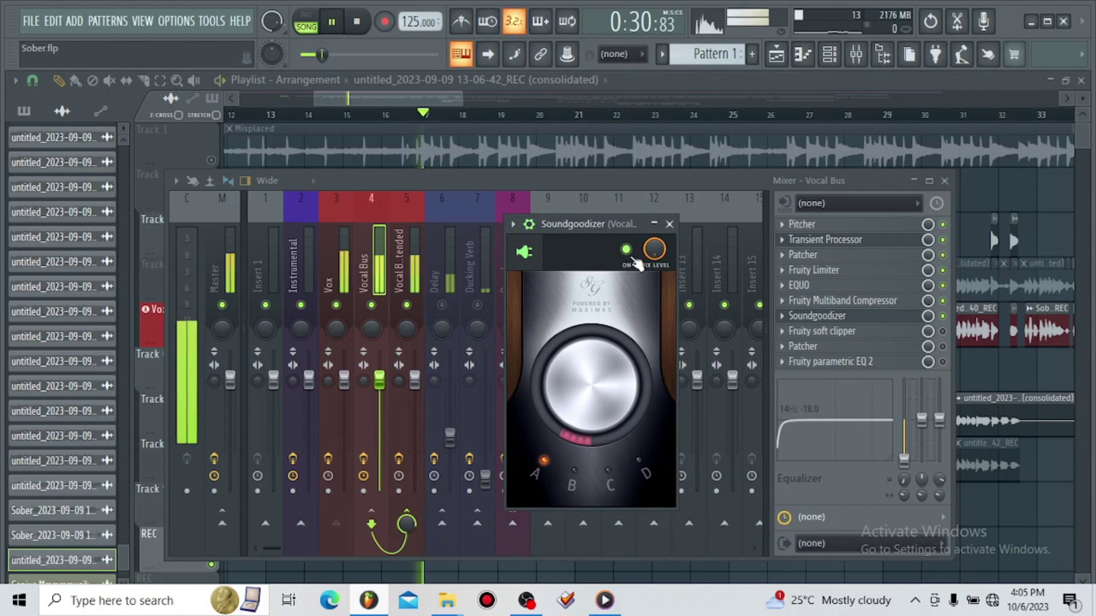
key("space")
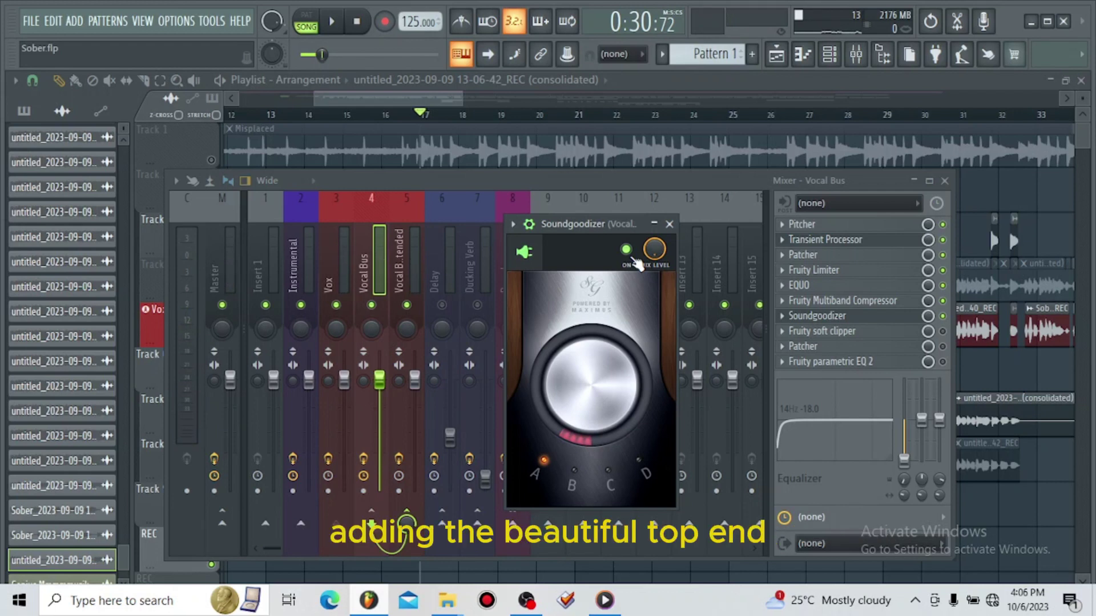
key("space")
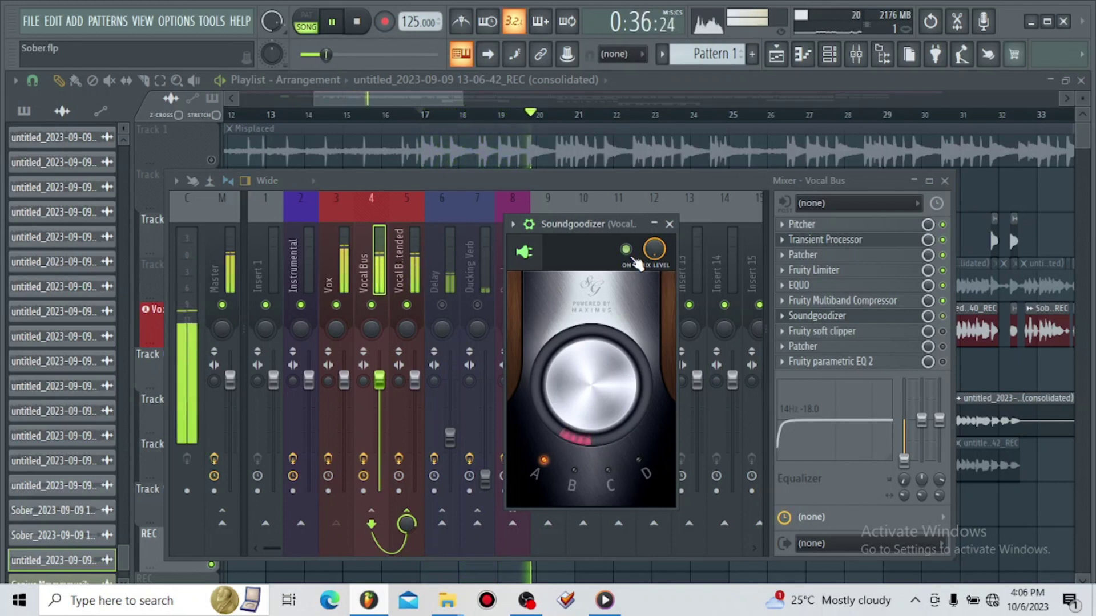
key("space")
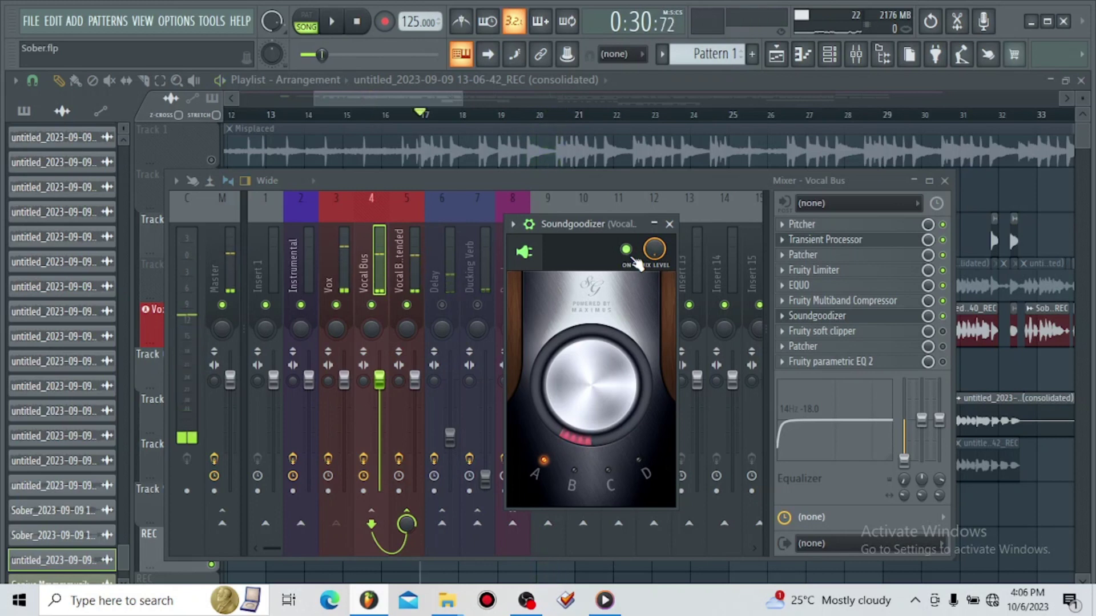
left_click(669, 224)
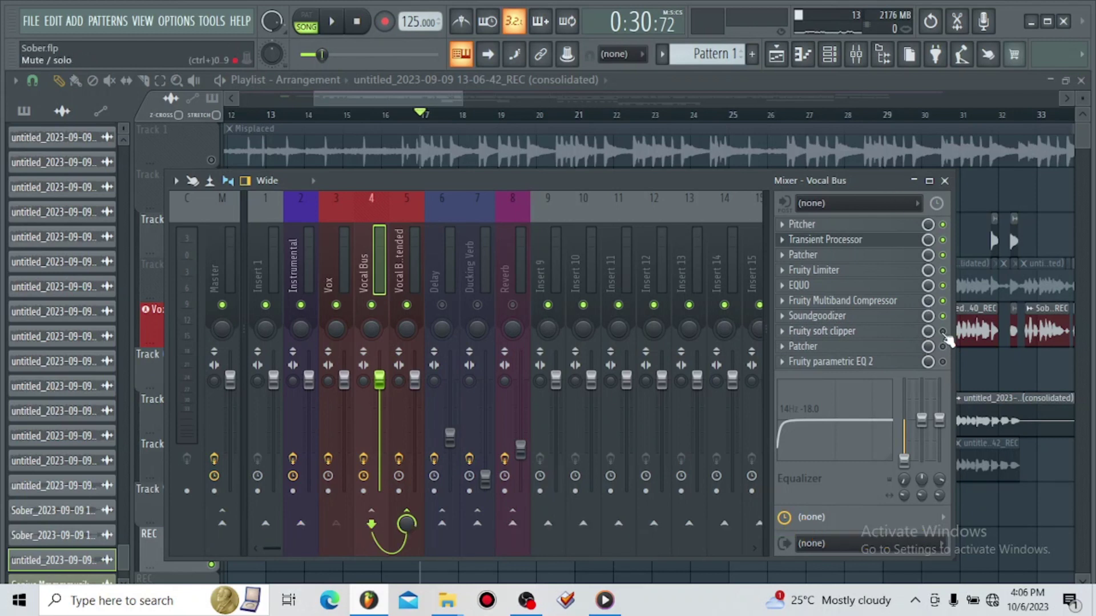
Turn on and open the Fruity soft clipper on the Vocal Bus, and play the vocals through it.
left_click(834, 331)
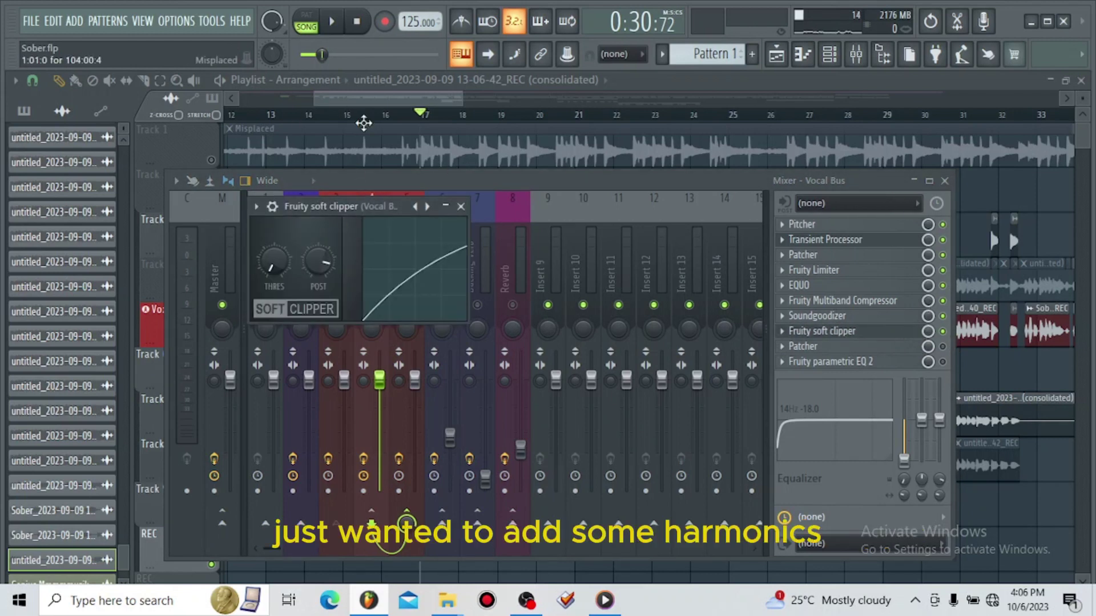
left_click_drag(384, 210, 562, 260)
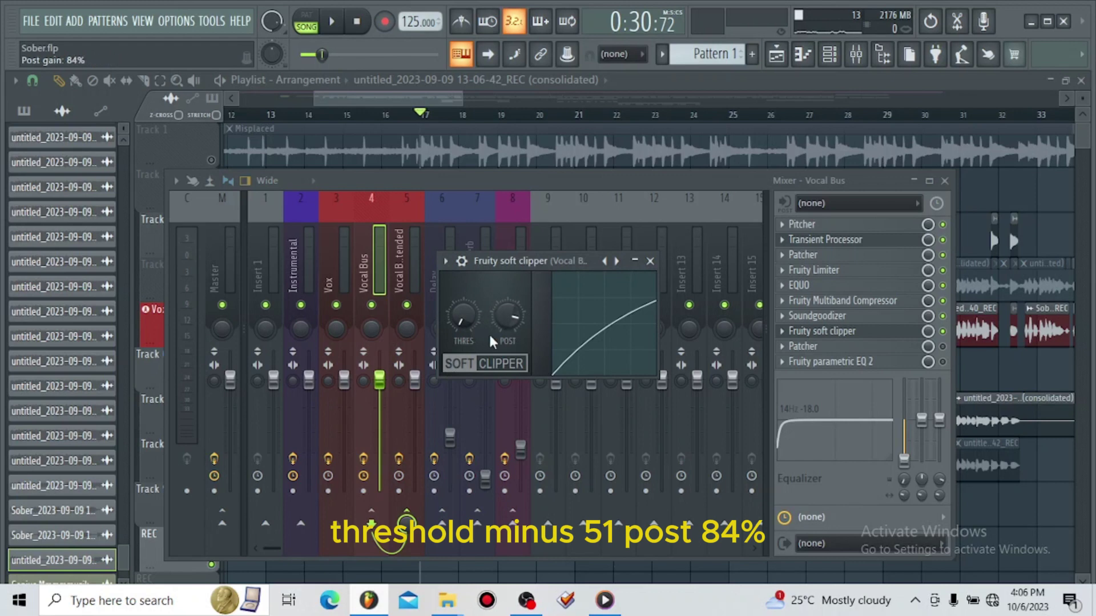
left_click(342, 25)
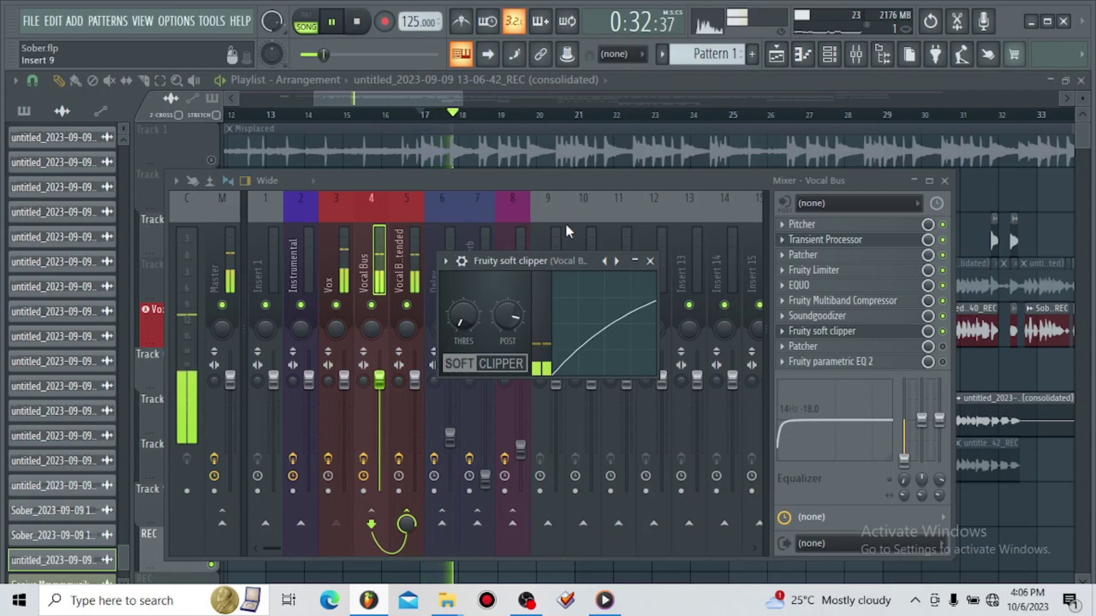
left_click_drag(563, 262, 629, 225)
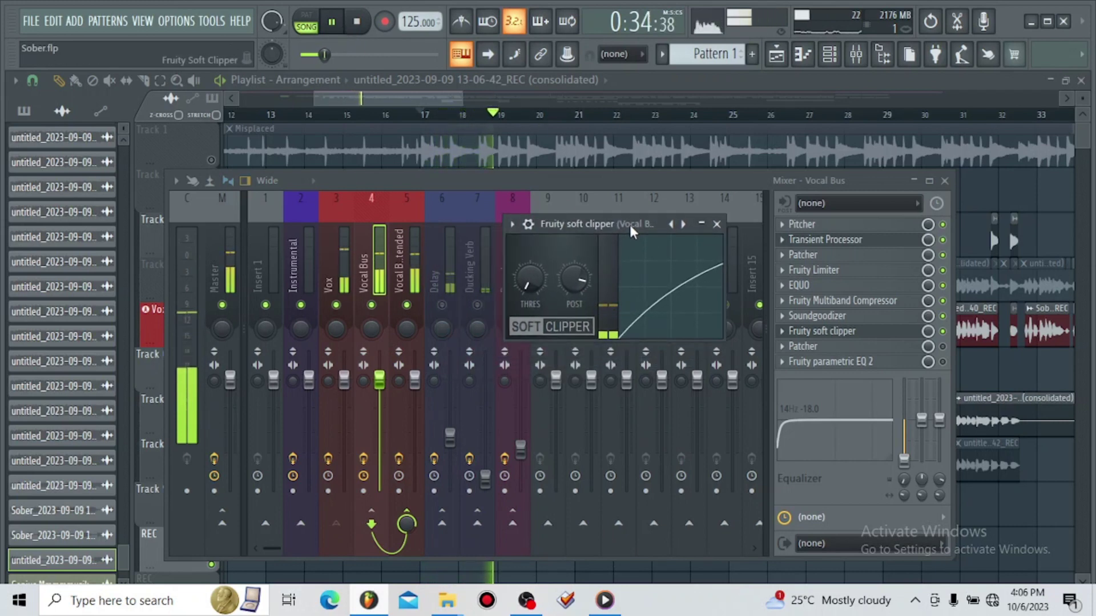
Show the soft clipper's on switch and mix level while the vocals play, stop playback, and close the plugin.
left_click(658, 180)
left_click_drag(658, 180, 658, 239)
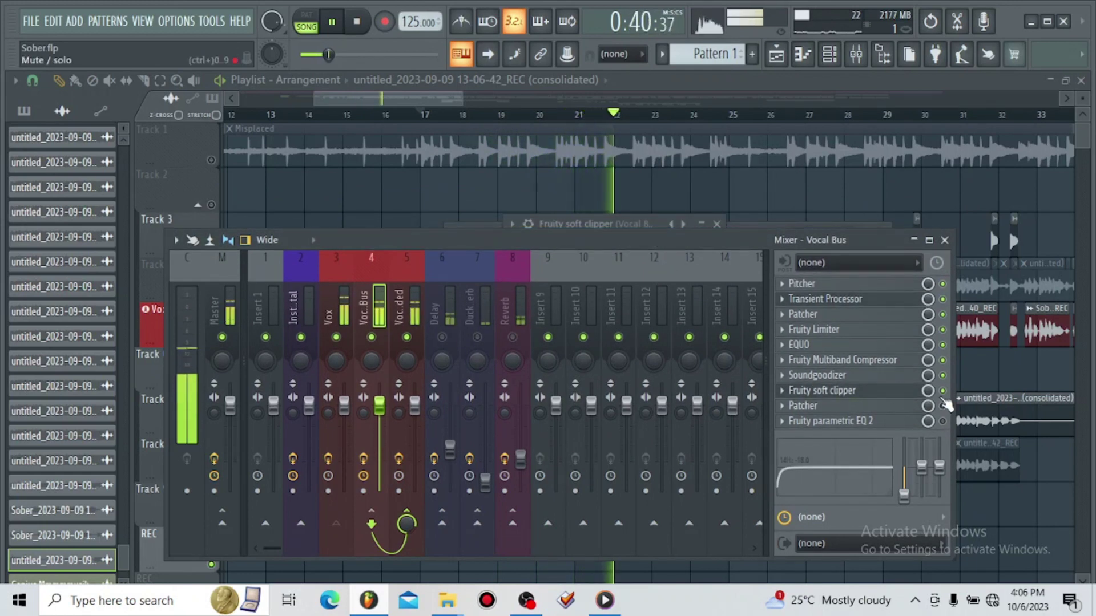
left_click(904, 392)
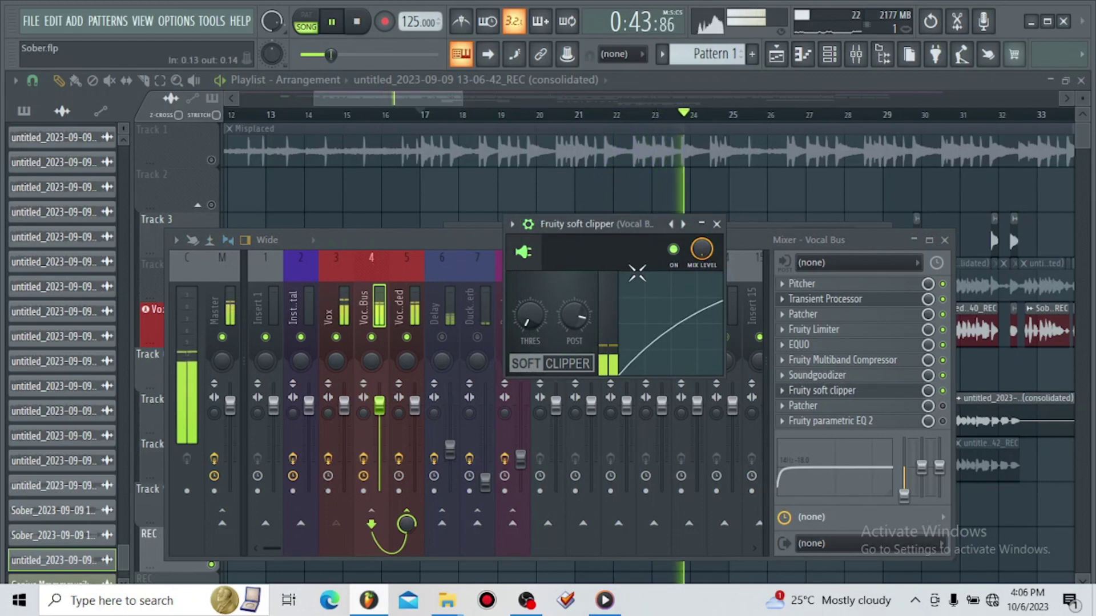
key("space")
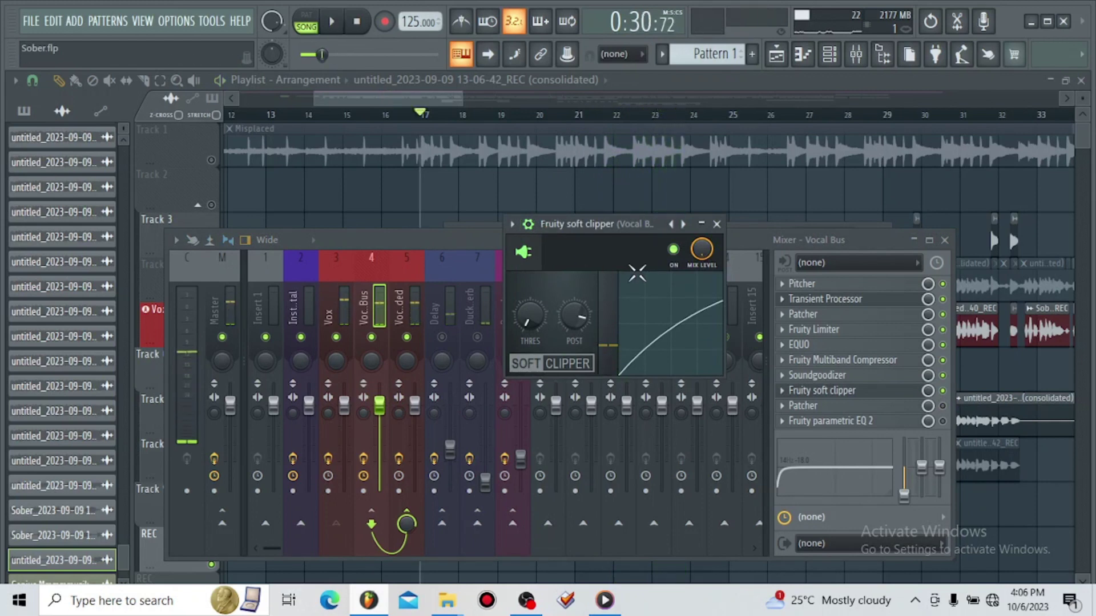
left_click(717, 224)
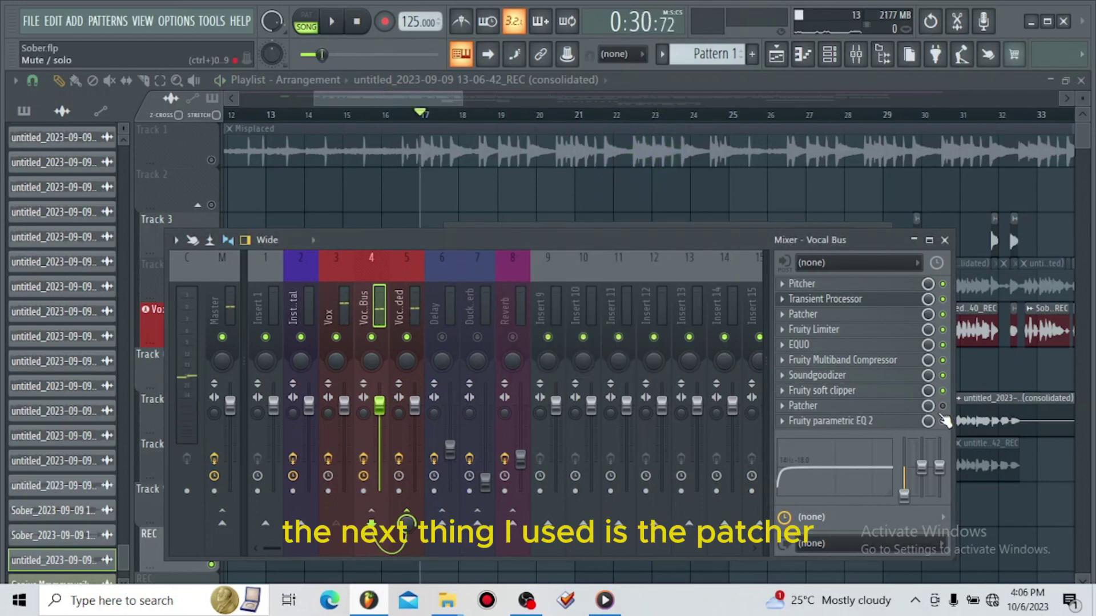
Turn on and open the Vocal Bus Patcher below the soft clipper, and show its presets and 1K HARDCLIP knob.
left_click(905, 406)
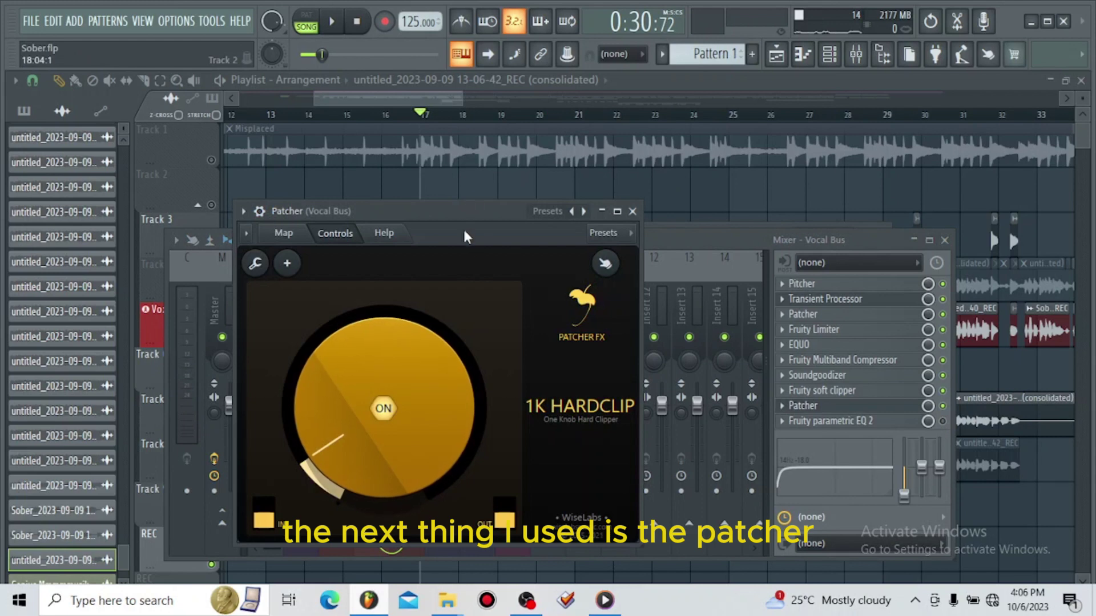
left_click_drag(456, 219, 556, 175)
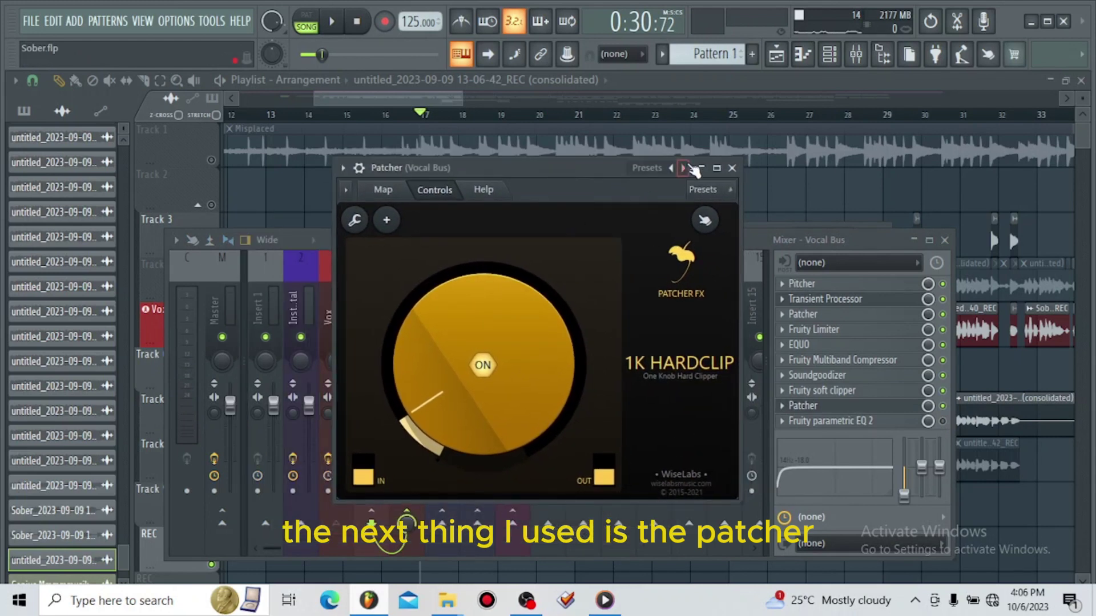
right_click(679, 168)
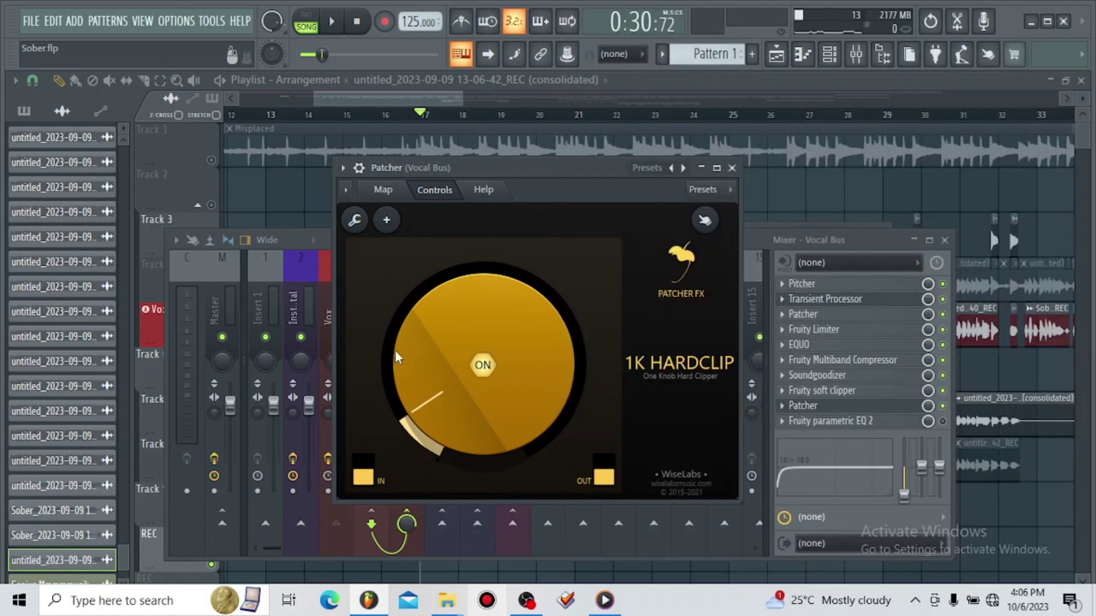
left_click(641, 535)
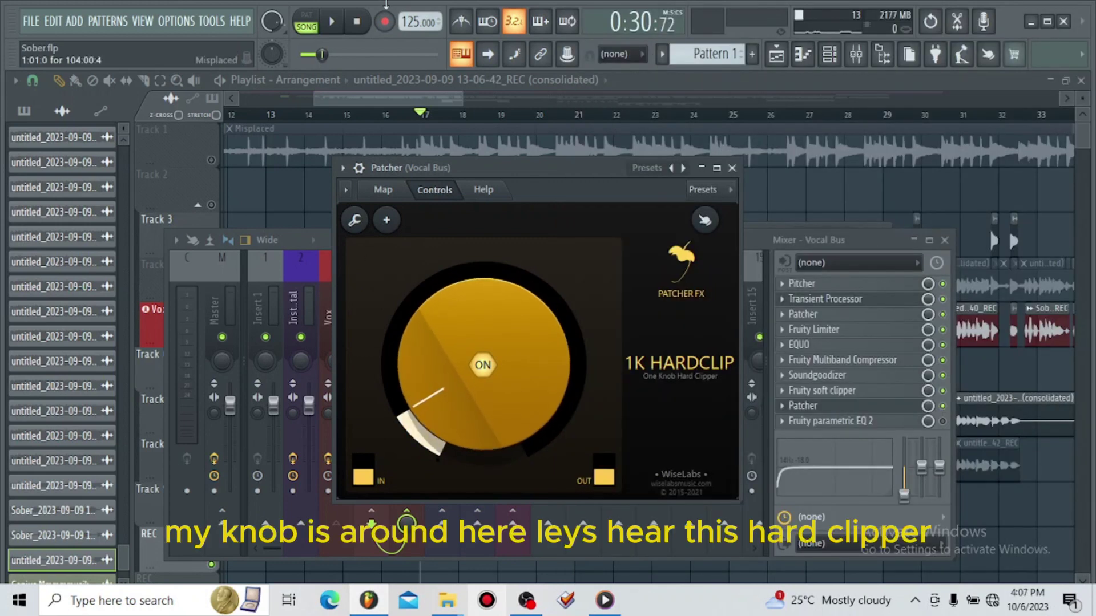
Play the vocals with the 1K HARDCLIP on, off and on again to compare, close Patcher, and stop playback.
left_click(333, 26)
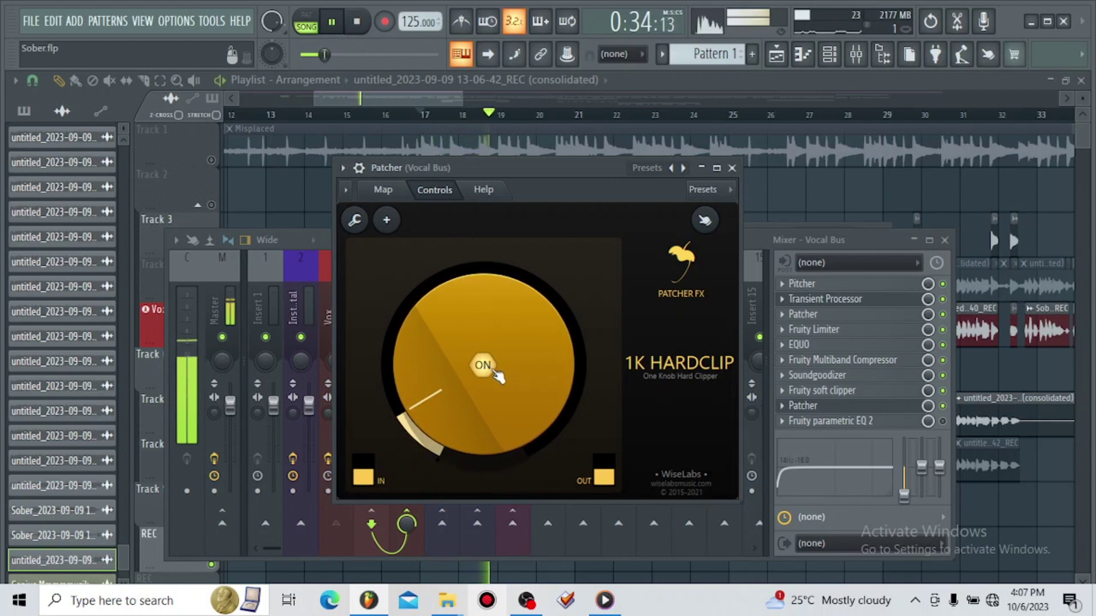
key("space")
left_click(483, 366)
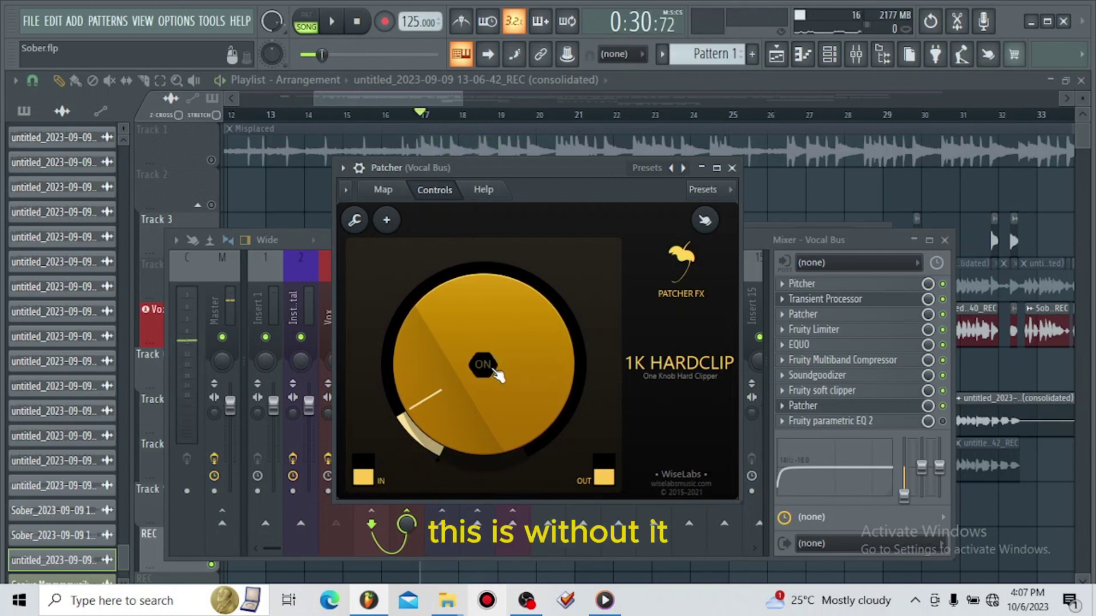
key("space")
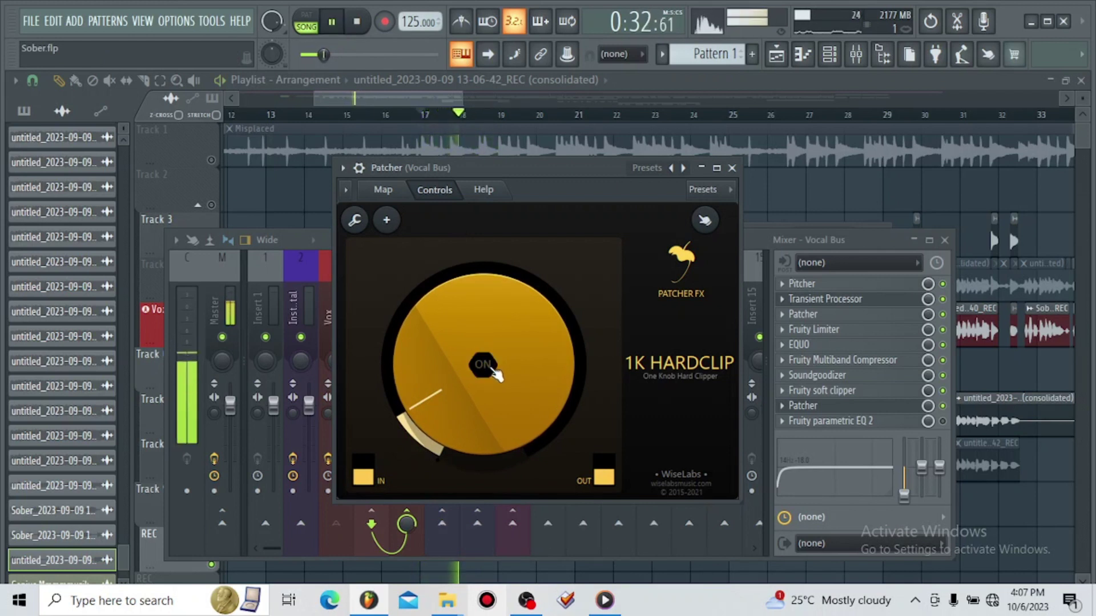
key("space")
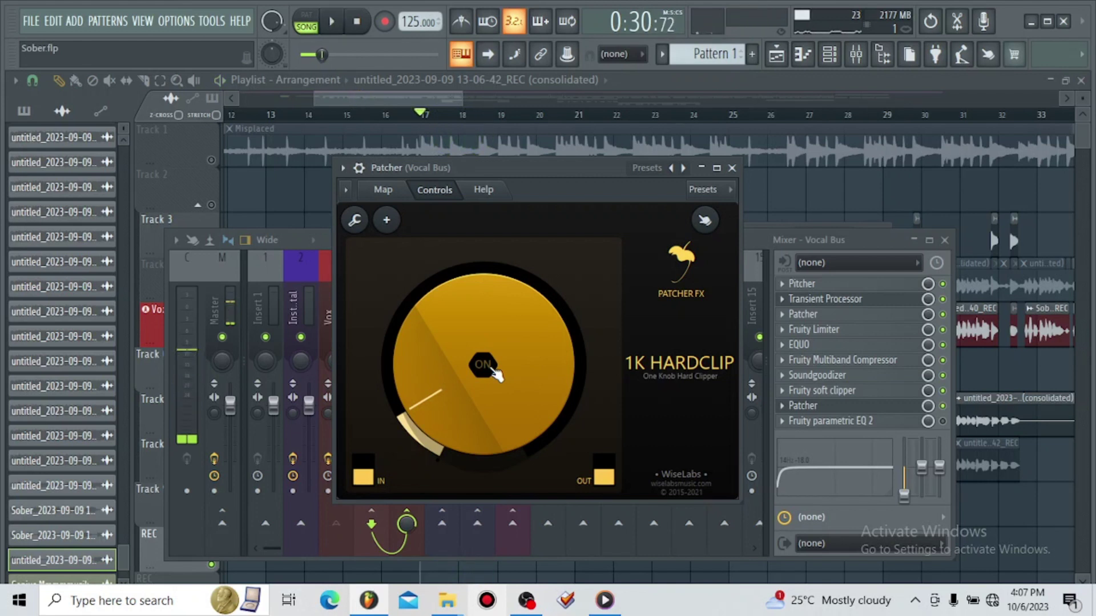
left_click(492, 371)
key("space")
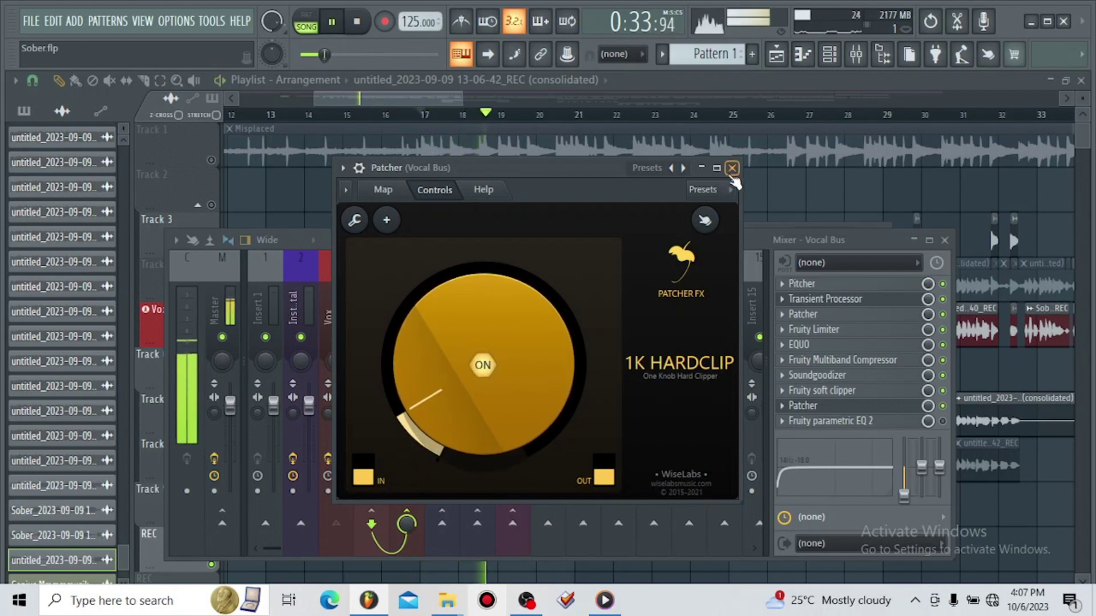
left_click(733, 168)
key("space")
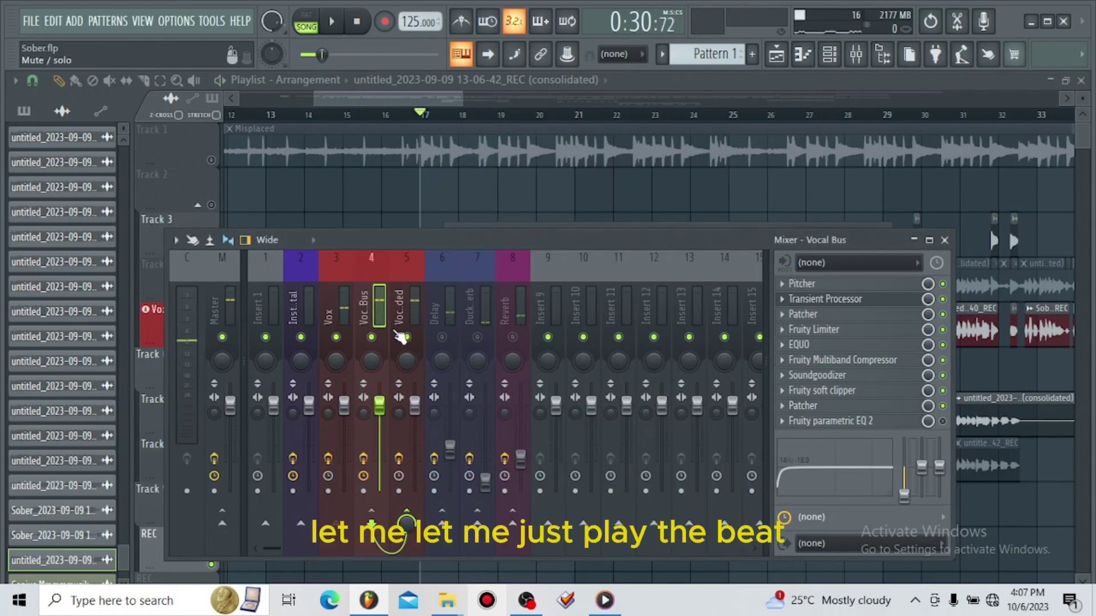
Unmute the Misplaced beat on Track 1 and play it together with the vocals, keeping the mixer in view.
left_click(212, 160)
left_click(856, 55)
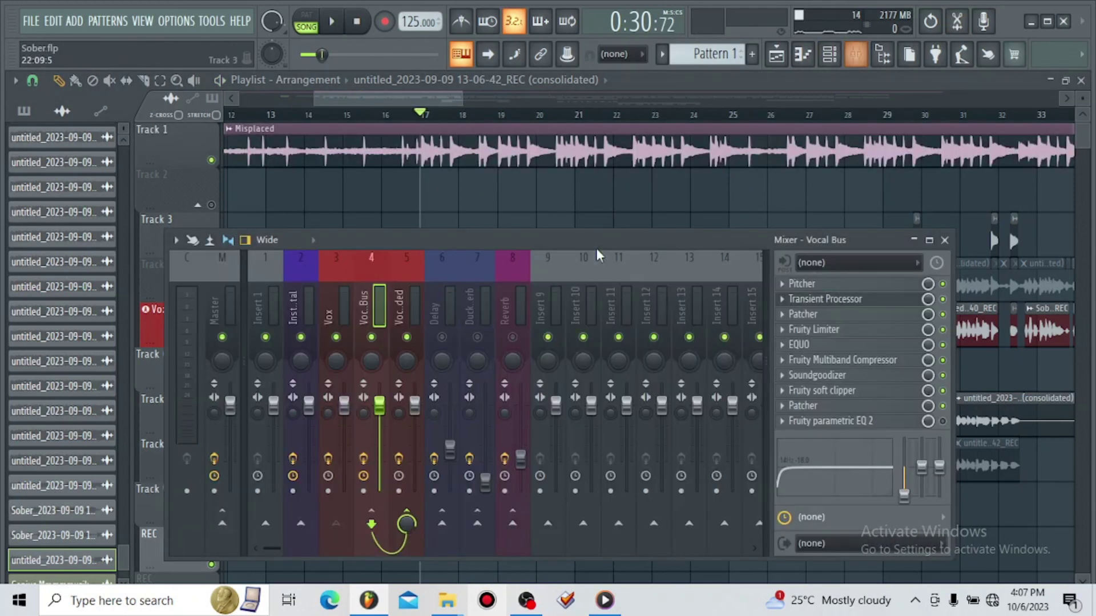
key("space")
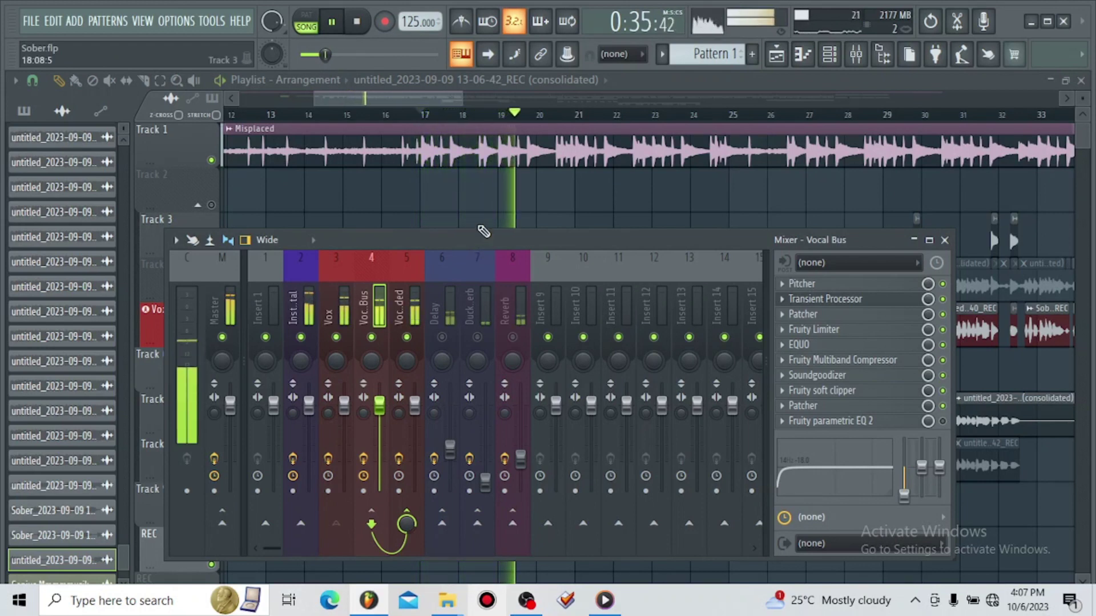
Make the mixer window taller, stop playback, and turn on and open the Vocal Bus Fruity parametric EQ 2.
left_click_drag(481, 232, 483, 176)
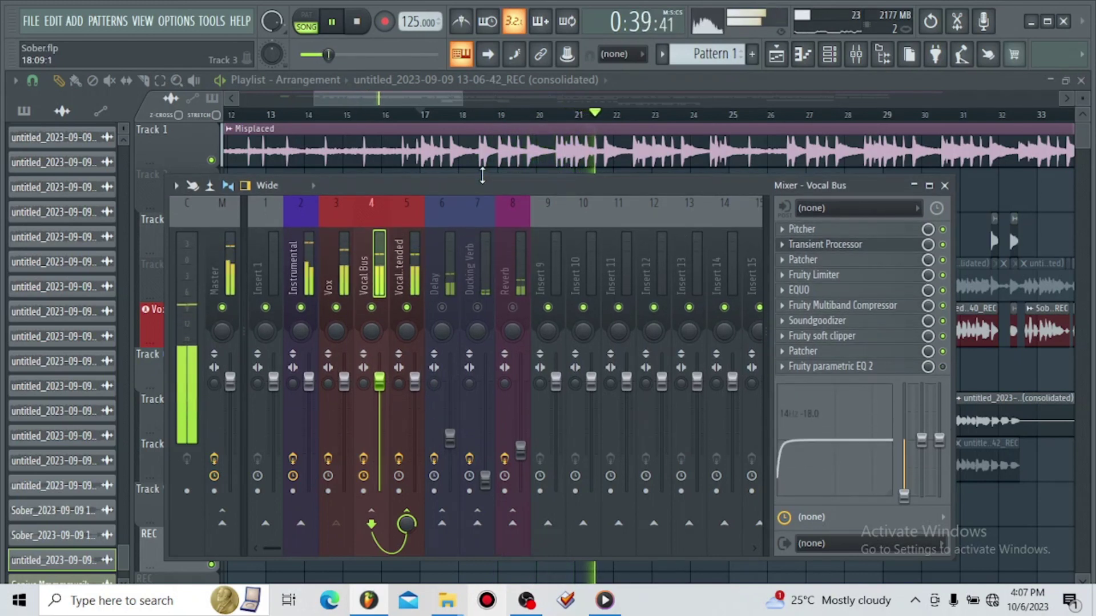
key("space")
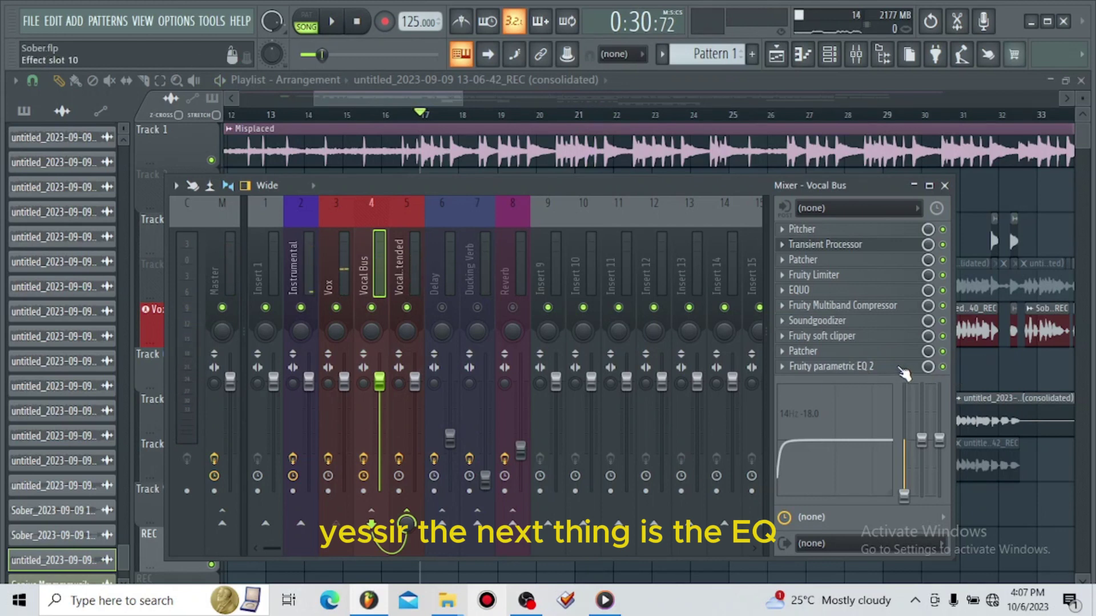
left_click(828, 367)
left_click_drag(491, 290, 536, 166)
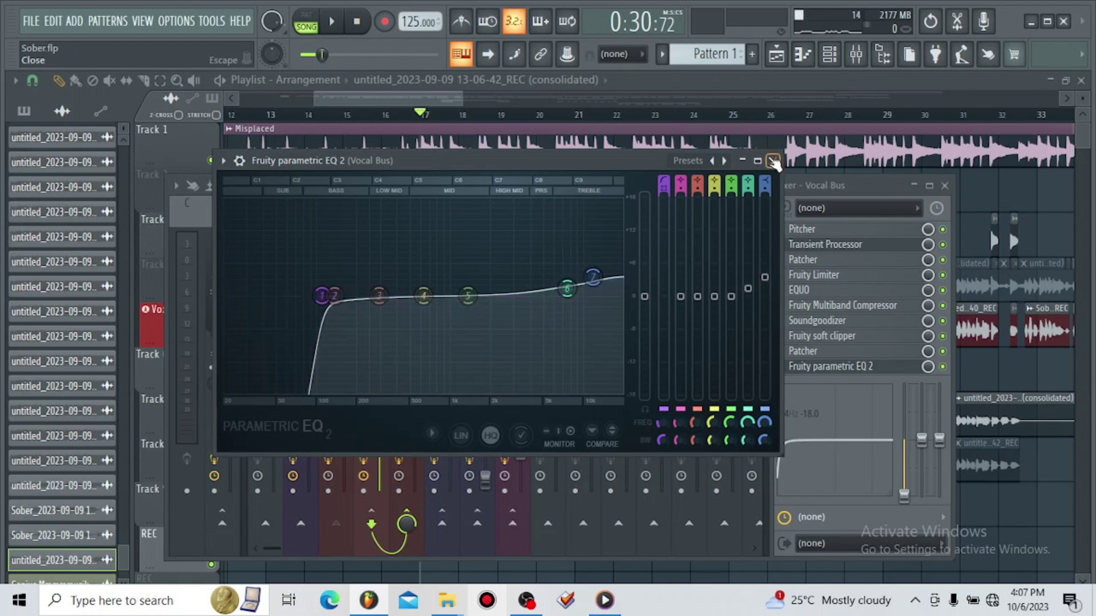
While the song plays, lower the EQ's band 7 high shelf slightly and move band 5 to a -1.9 dB cut at 7695 Hz; close the EQ.
key("space")
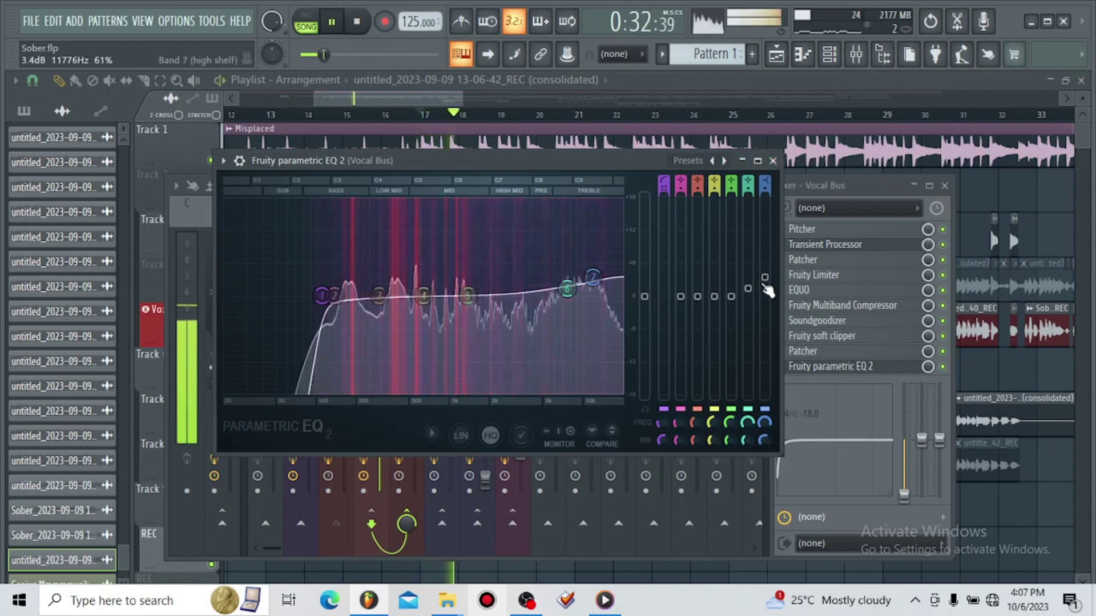
left_click_drag(765, 278, 765, 283)
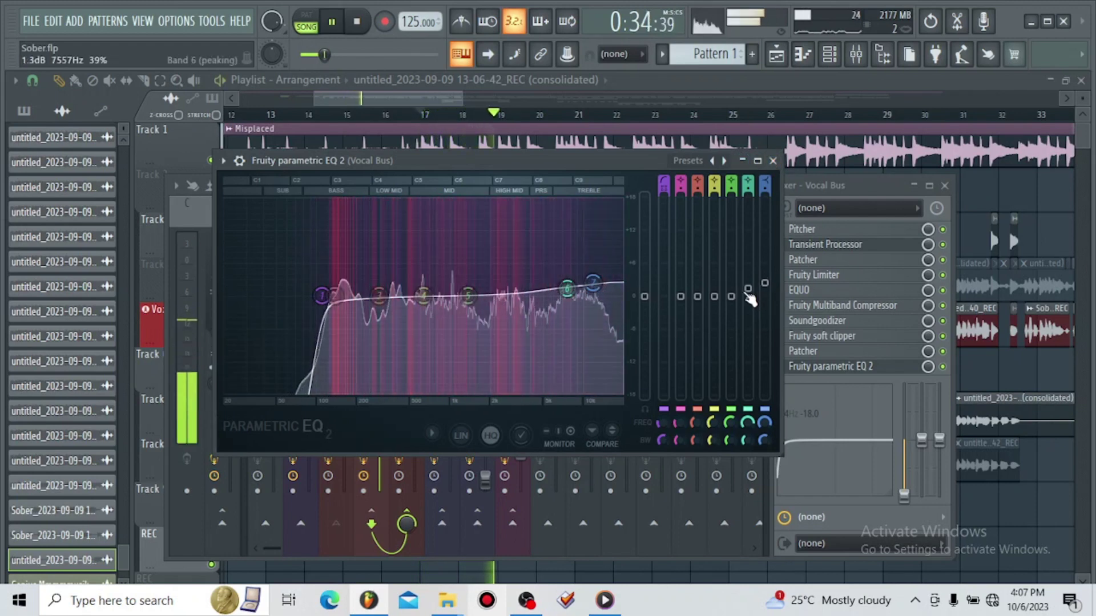
left_click_drag(469, 295, 567, 308)
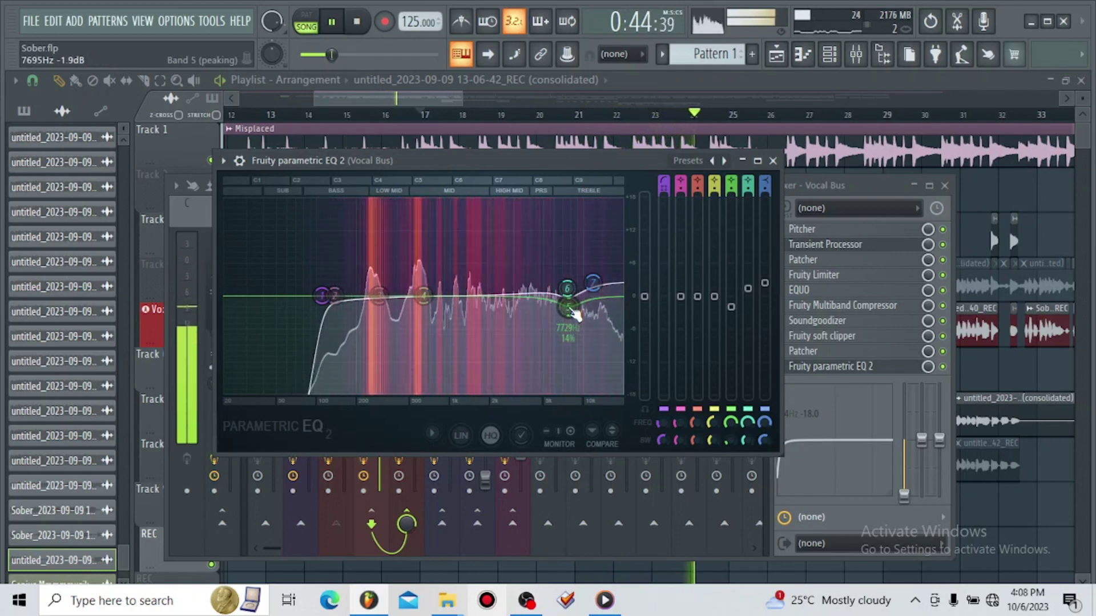
key("space")
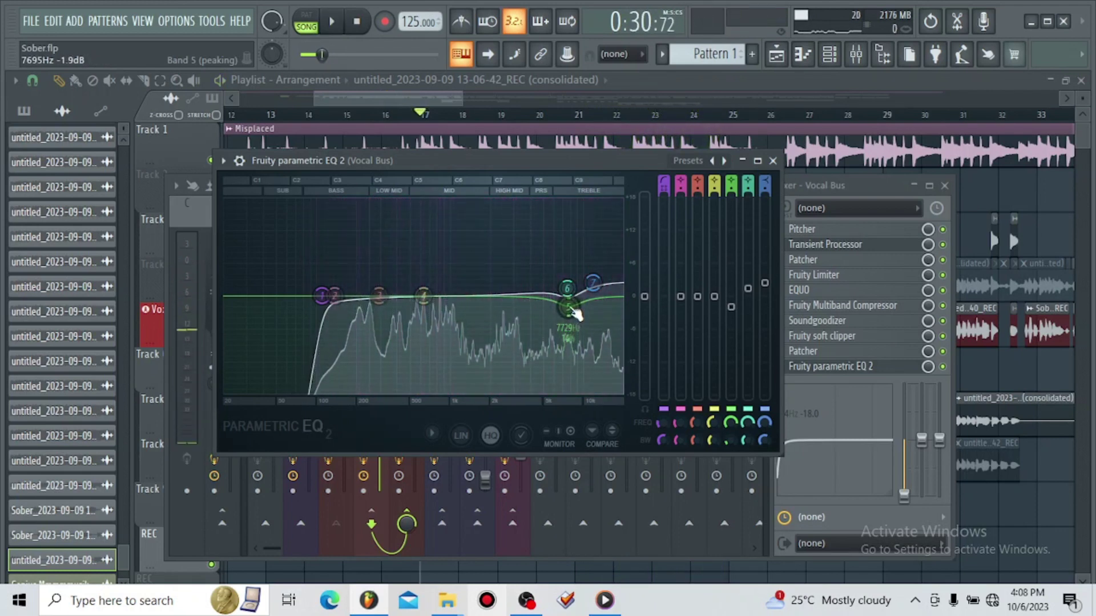
left_click(774, 161)
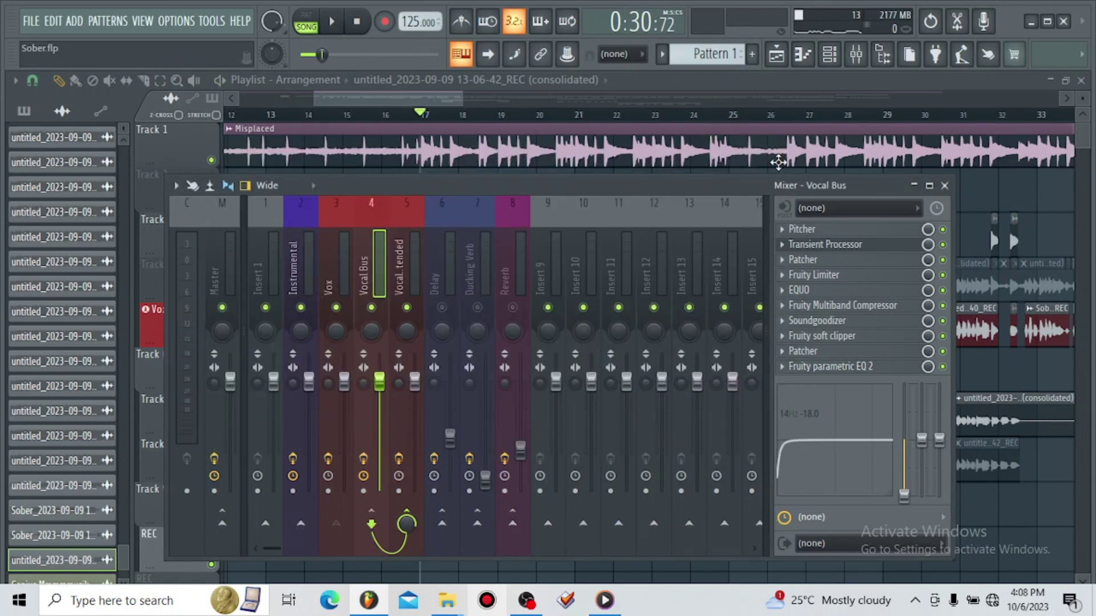
Switch between the Vocal Bus Extended and Vocal Bus mixer tracks to show their effects and routing, ending on Vocal Bus Extended.
left_click(399, 284)
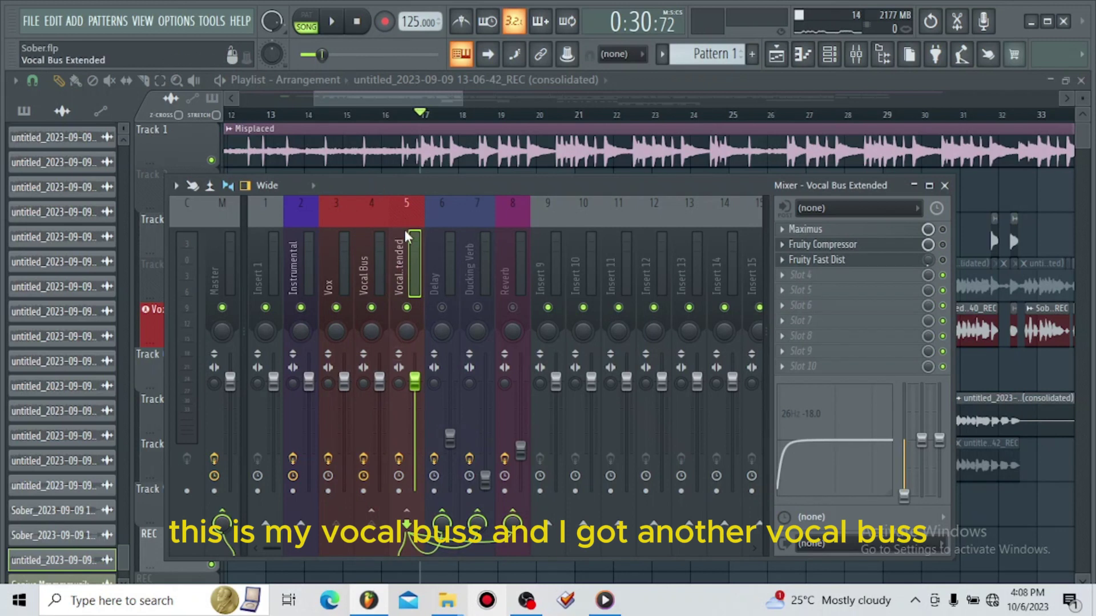
left_click(370, 273)
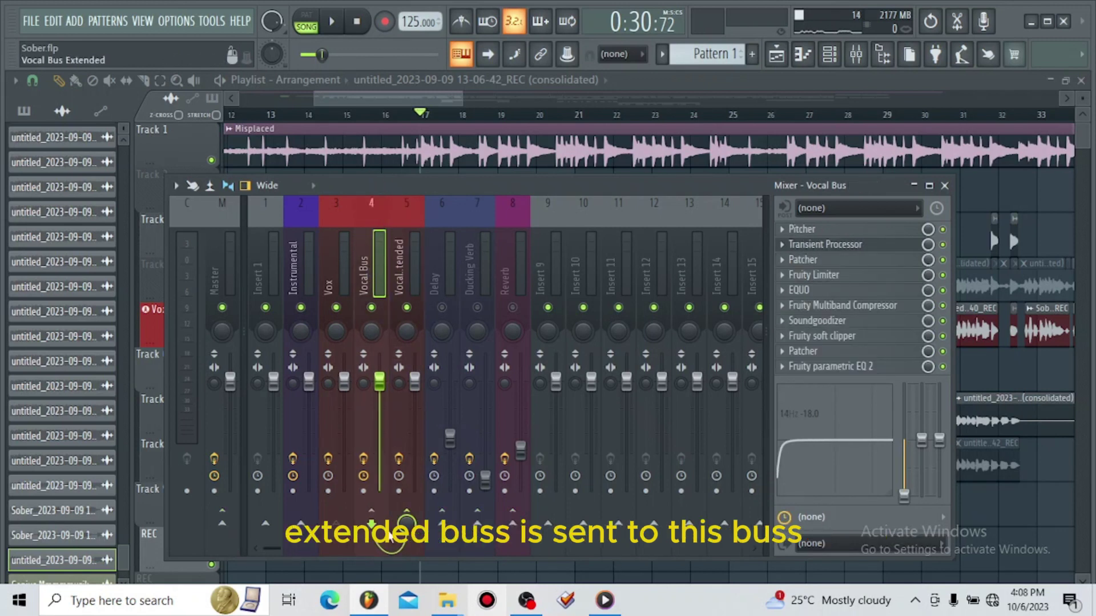
left_click(403, 276)
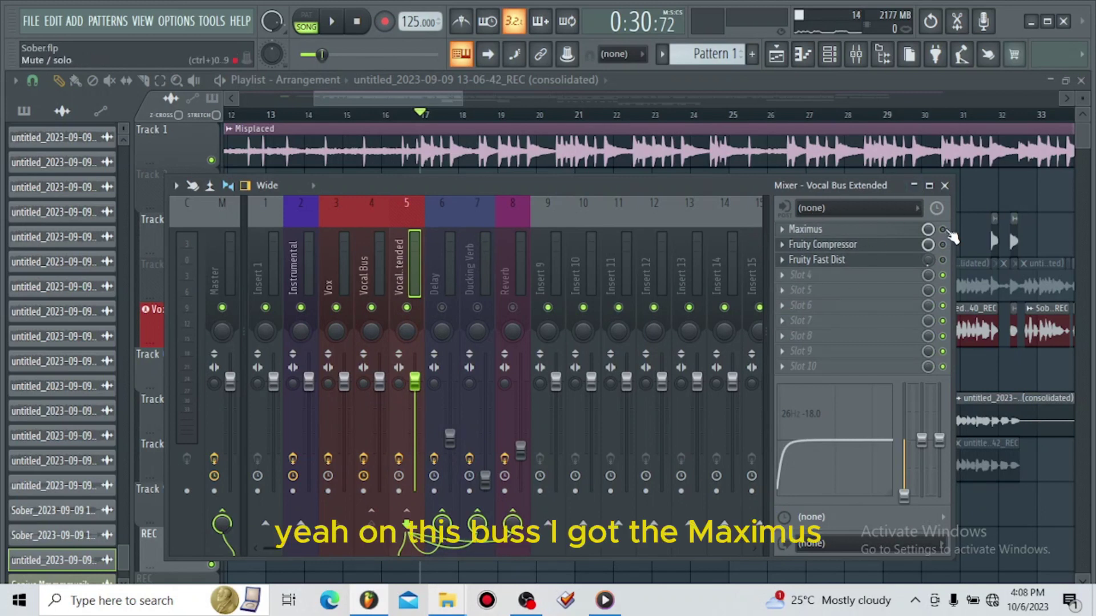
Turn on and open Maximus on the Vocal Bus Extended track and show its preset list.
left_click(813, 229)
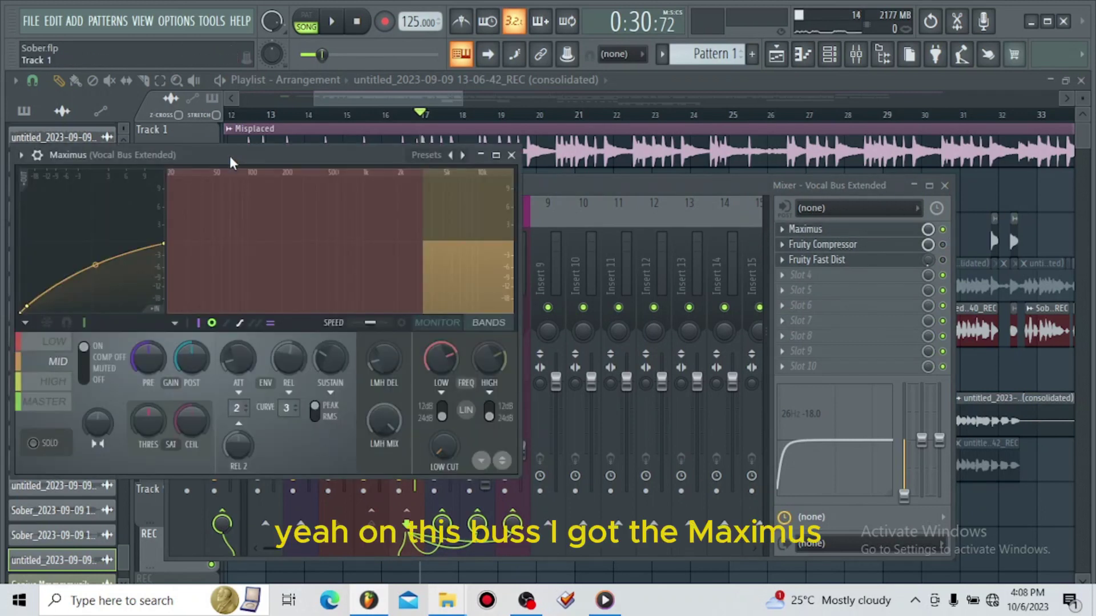
left_click_drag(229, 177, 588, 166)
right_click(820, 159)
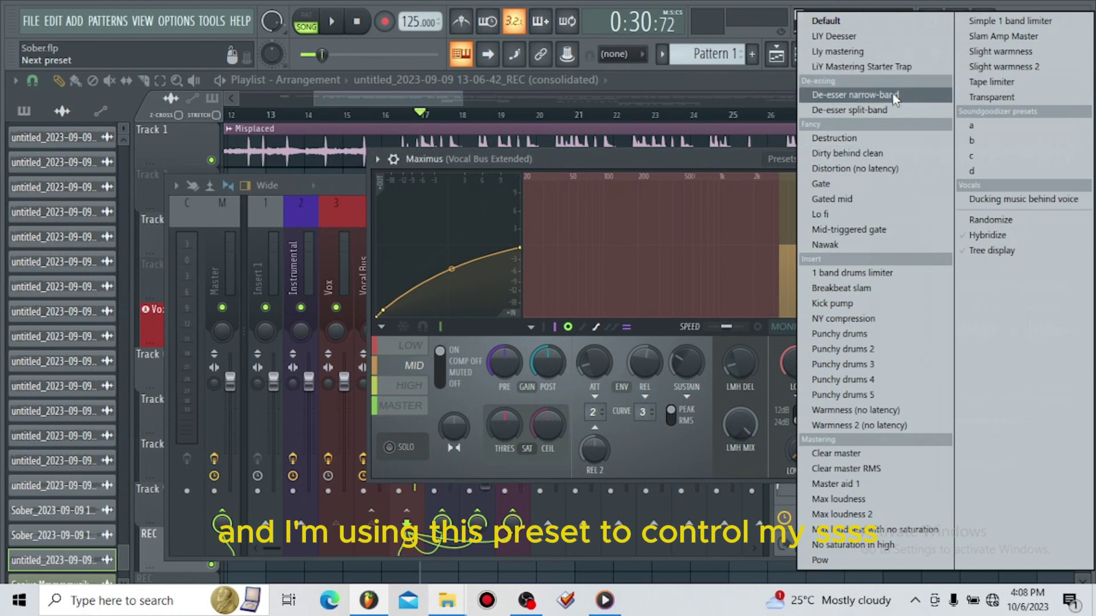
left_click(681, 155)
While the song plays, enlarge Maximus, lower the MID compression curve's end point, and move the curve's low point to -28.4 dB.
left_click(332, 21)
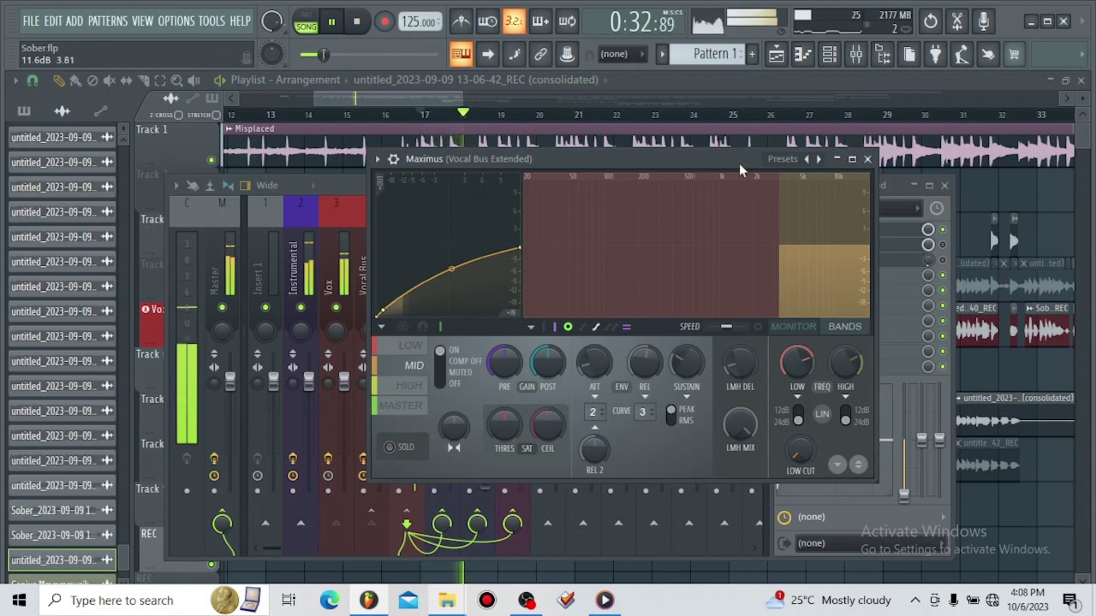
left_click_drag(603, 168, 613, 191)
left_click_drag(538, 279, 541, 288)
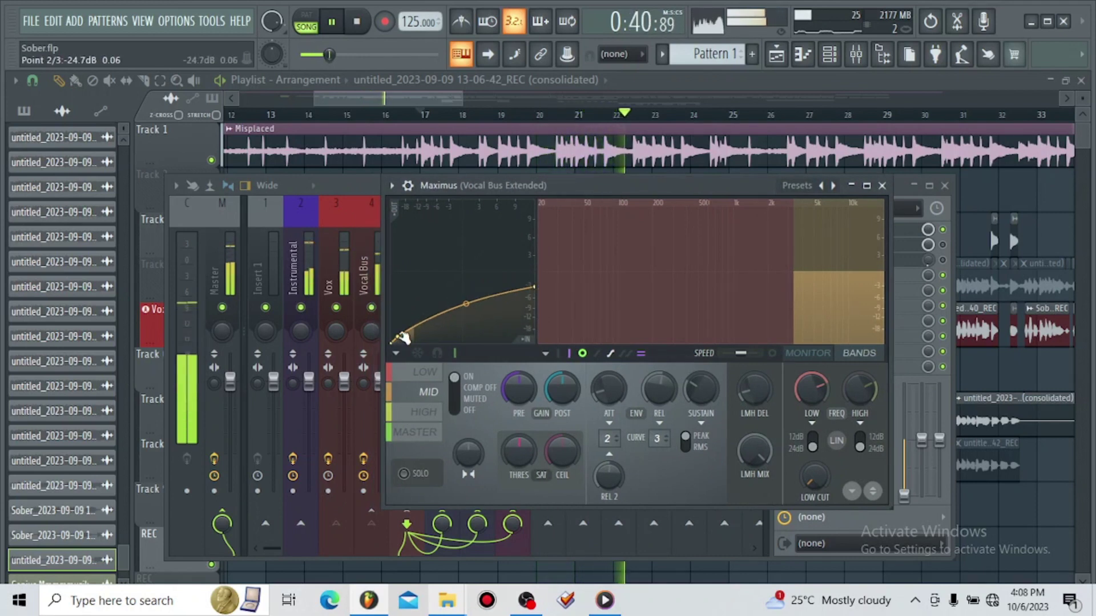
left_click_drag(618, 187, 346, 73)
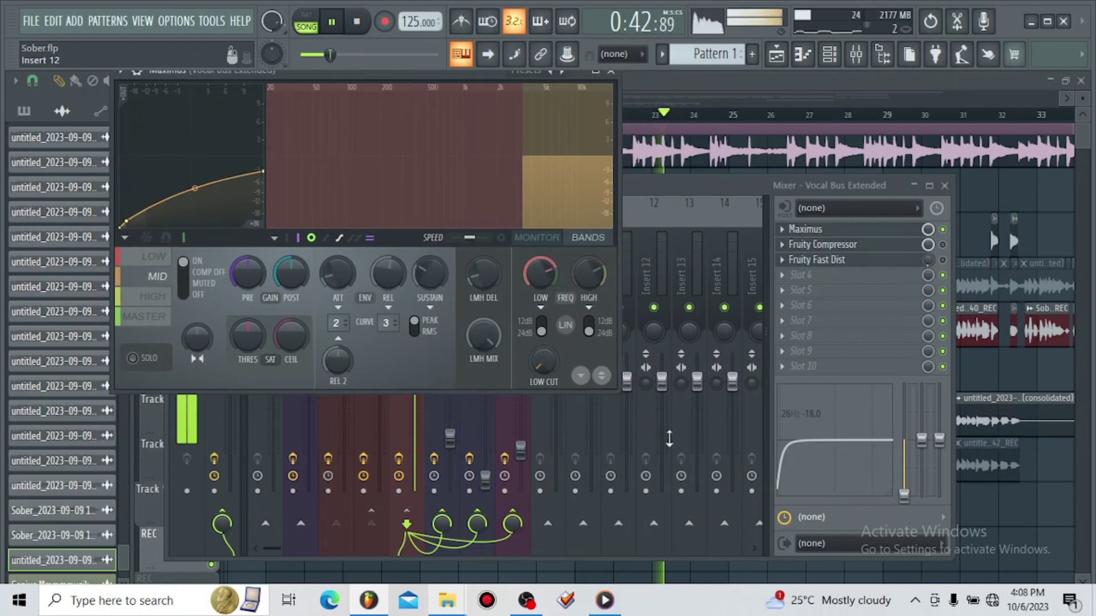
left_click_drag(620, 394, 948, 589)
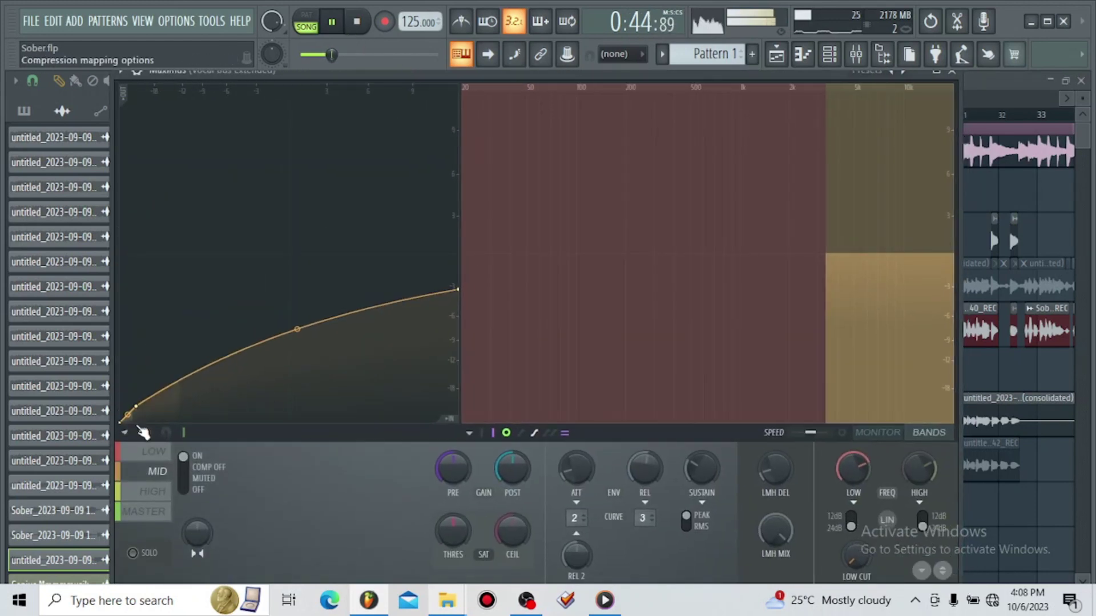
left_click_drag(133, 414, 131, 414)
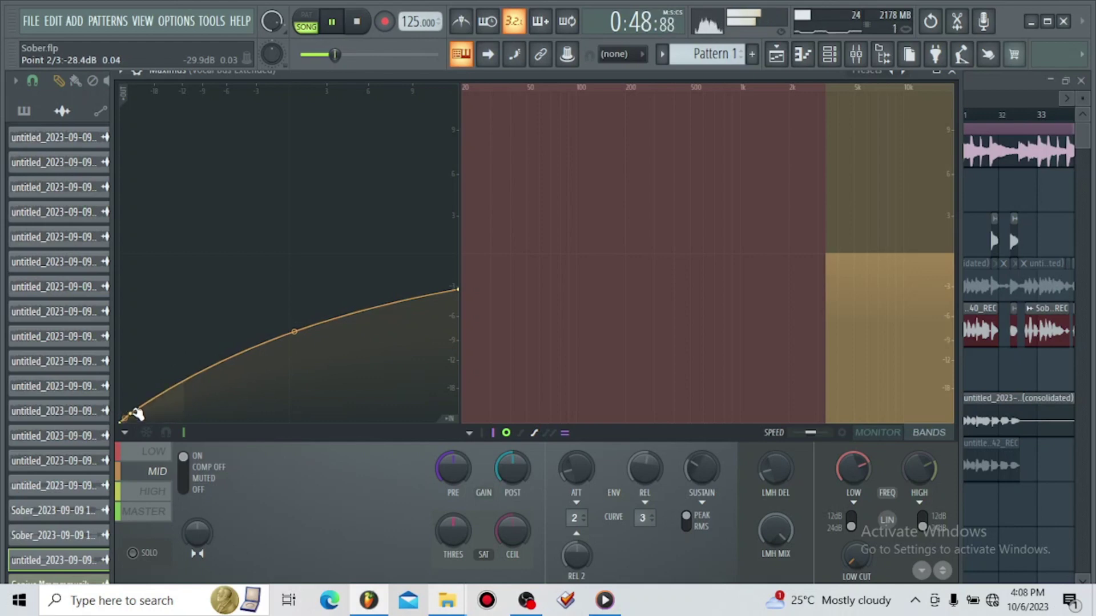
Close Maximus, stop playback, and mute the Instrumental mixer track, moving the mixer window slightly higher.
left_click(960, 80)
key("space")
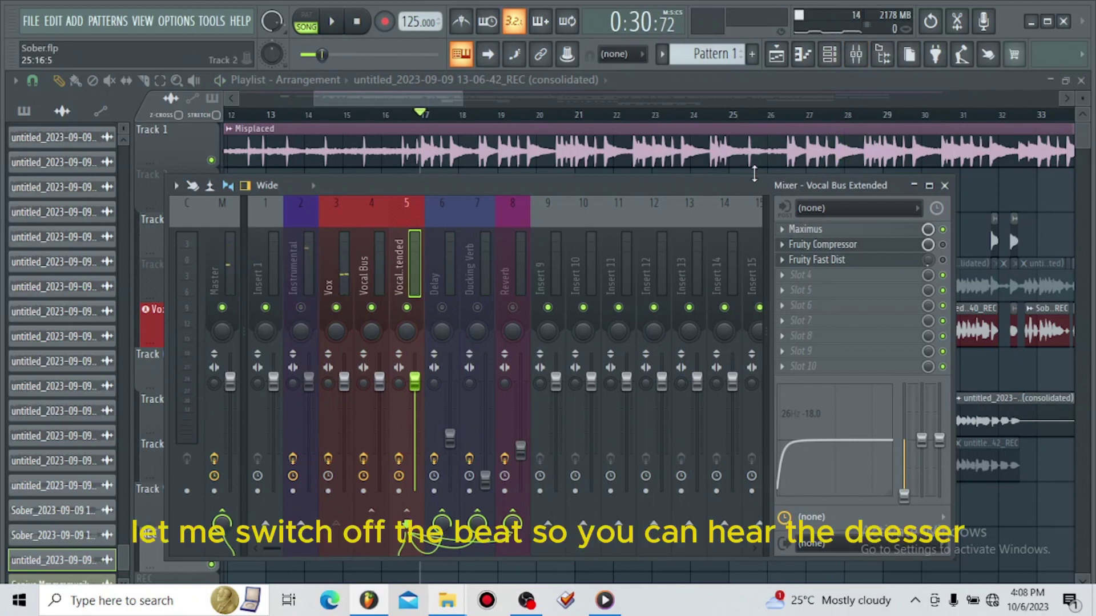
left_click_drag(630, 188, 660, 175)
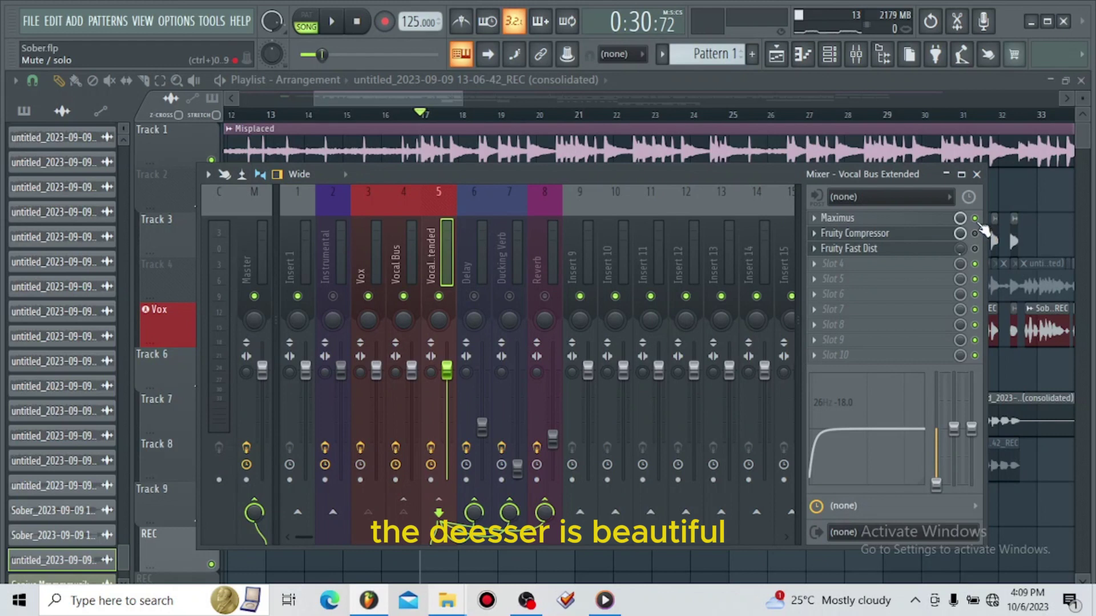
Reopen Maximus and play the vocals with it switched off and on to compare, closing the plugin and stopping playback at the end.
left_click(942, 219)
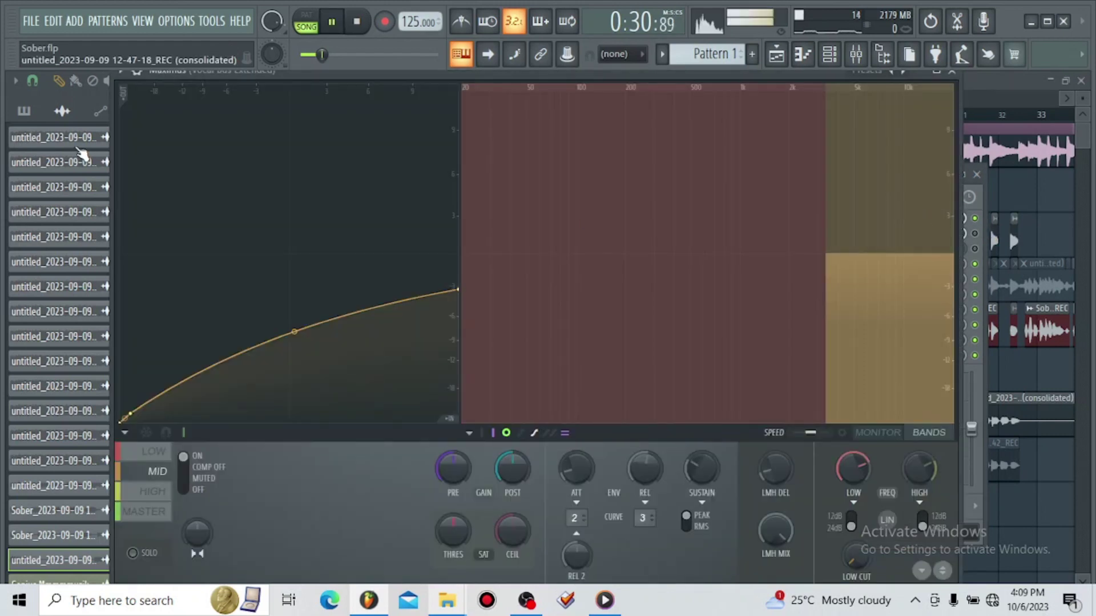
left_click_drag(420, 71, 424, 83)
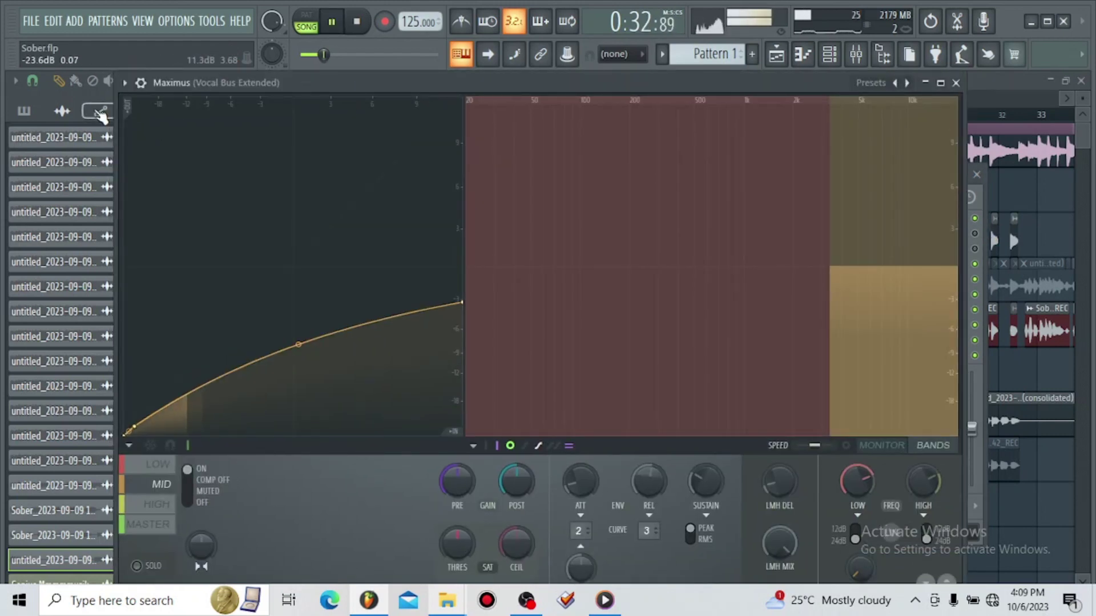
left_click(141, 84)
left_click(913, 116)
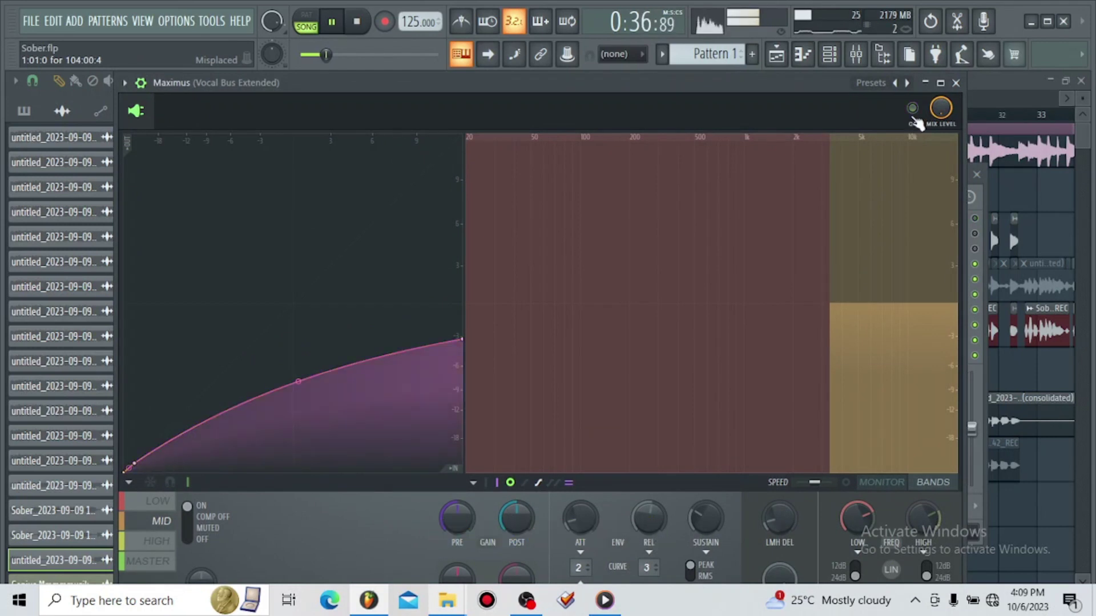
left_click(913, 117)
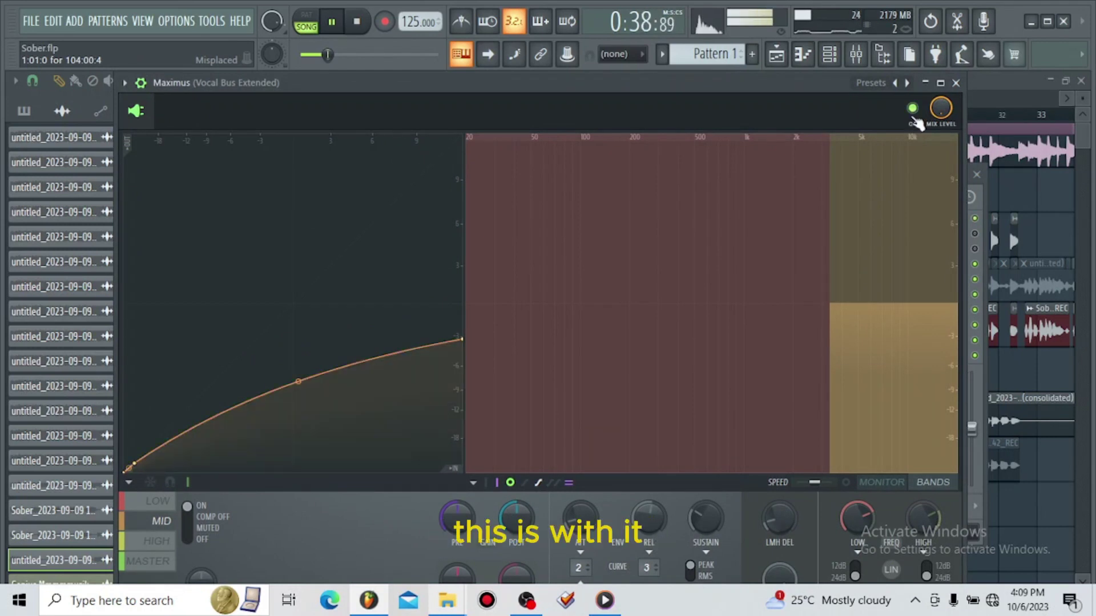
left_click(956, 83)
key("space")
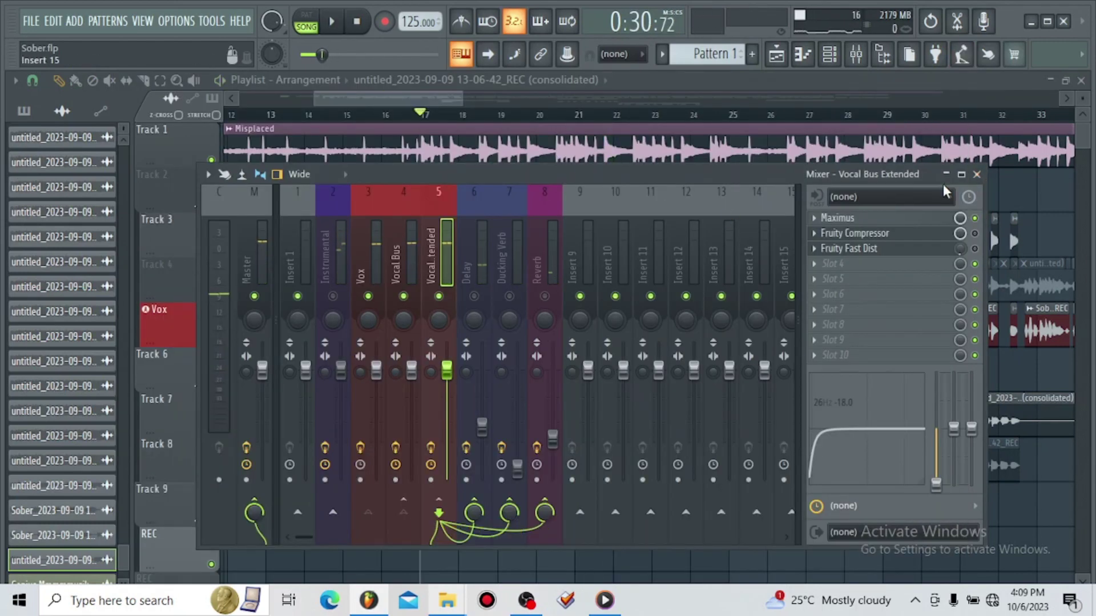
Turn on and open Fruity Compressor on Vocal Bus Extended, and compare the playing vocals with it on and off before closing it.
left_click(919, 234)
left_click_drag(561, 240, 620, 277)
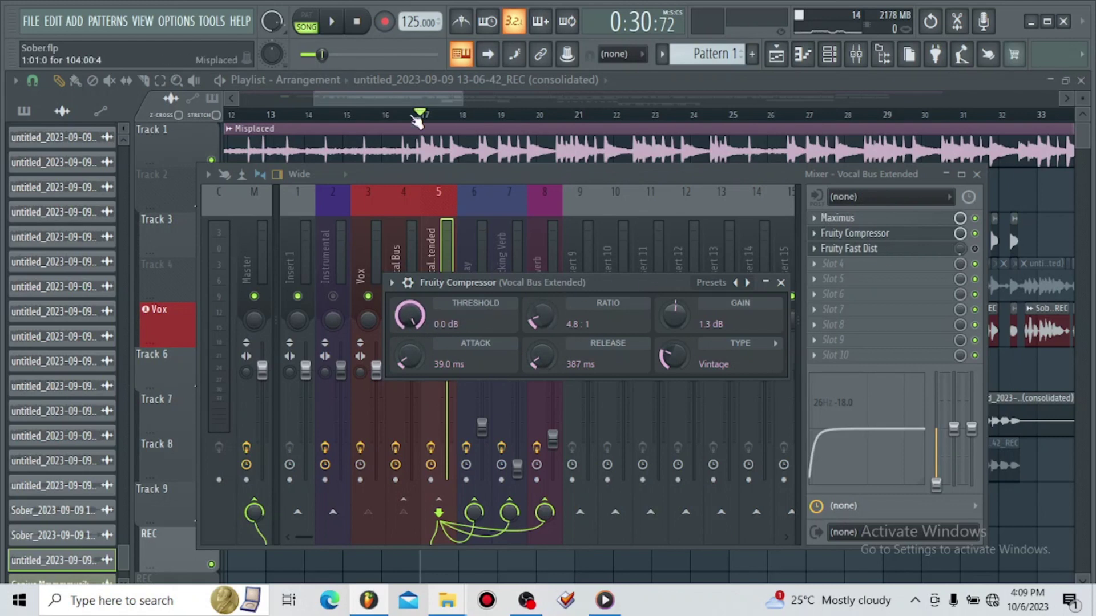
left_click(345, 32)
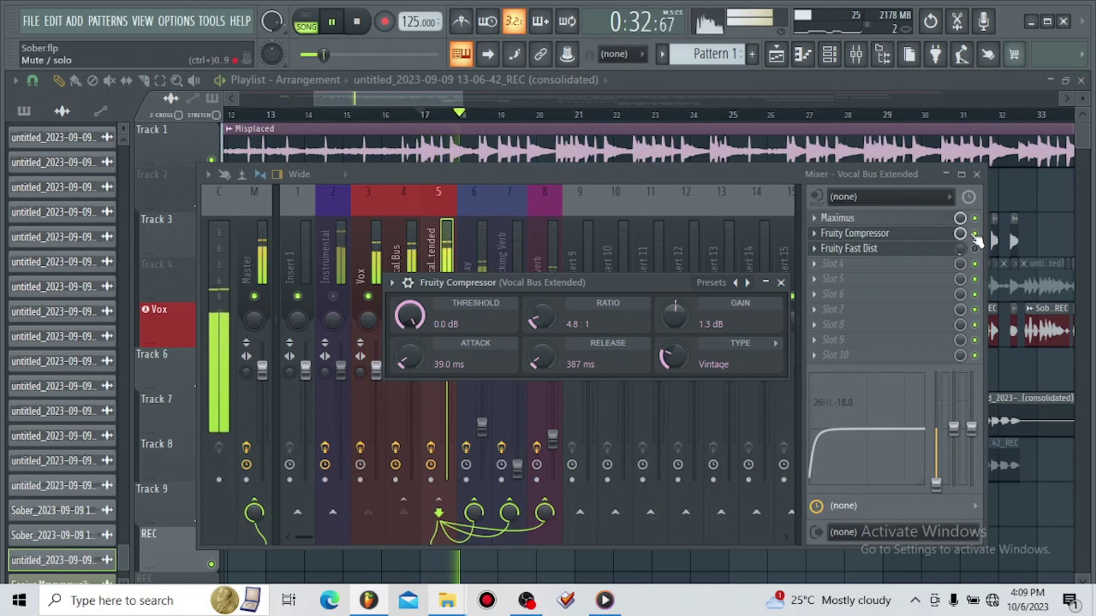
key("Escape")
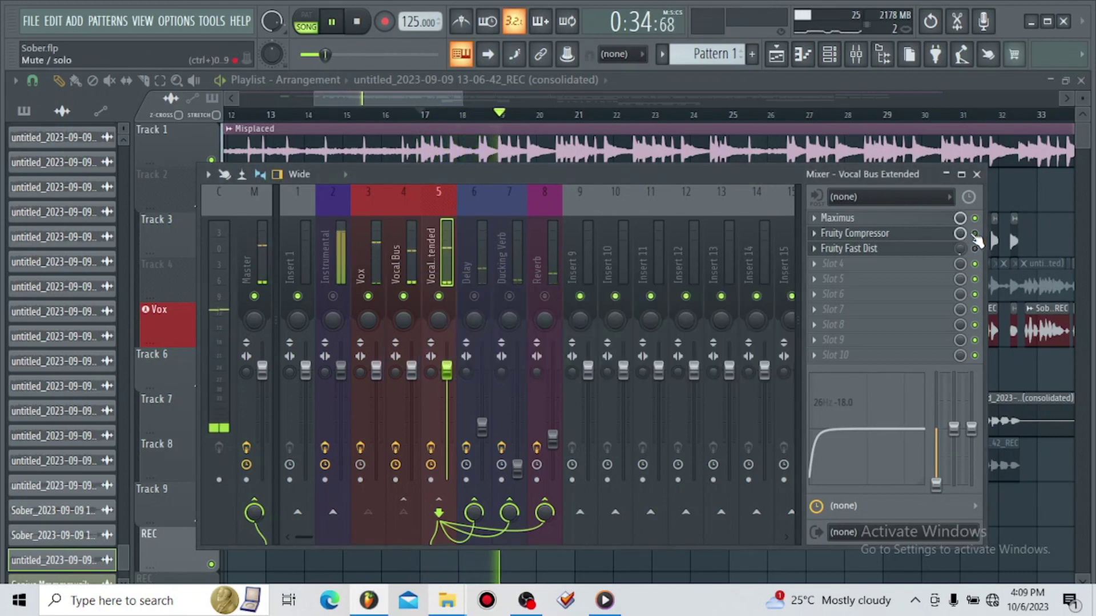
left_click(939, 239)
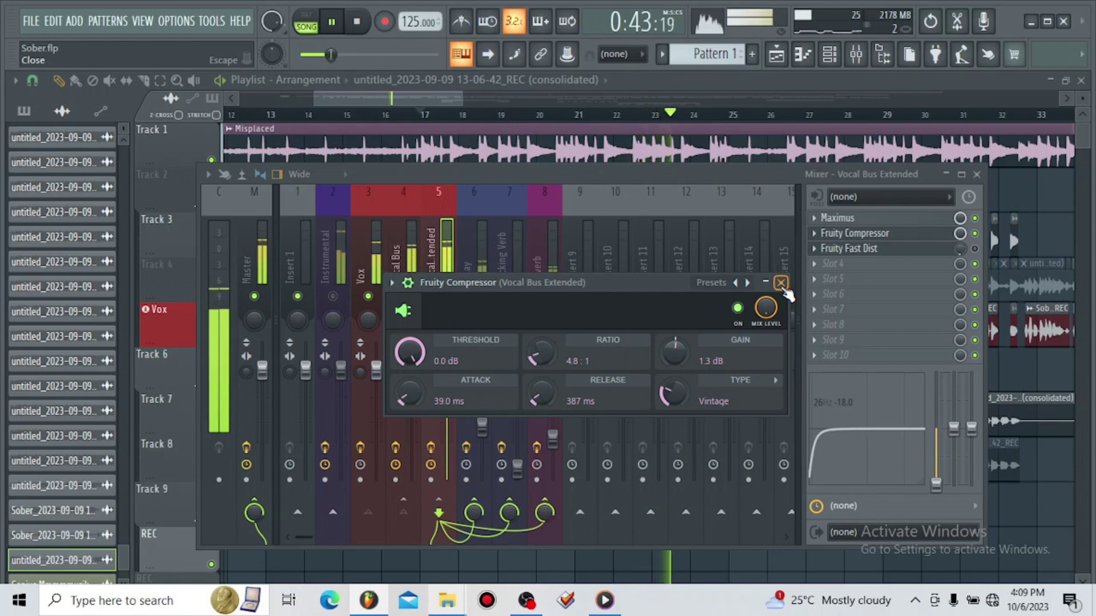
left_click(780, 283)
key("space")
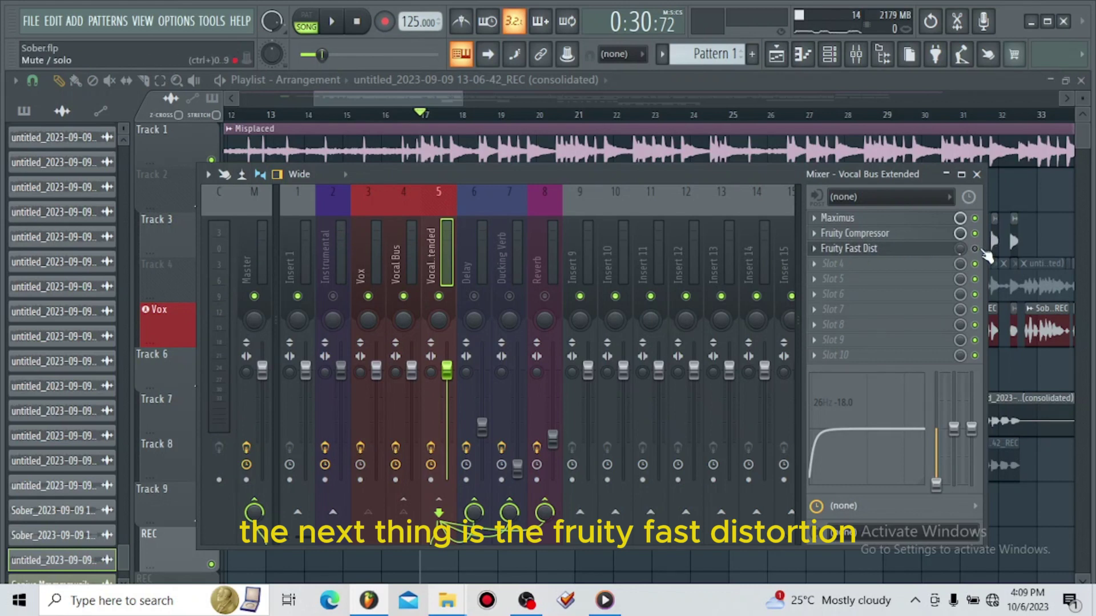
Turn on and open Fruity Fast Dist on Vocal Bus Extended and show its on switch and mix level.
left_click(890, 249)
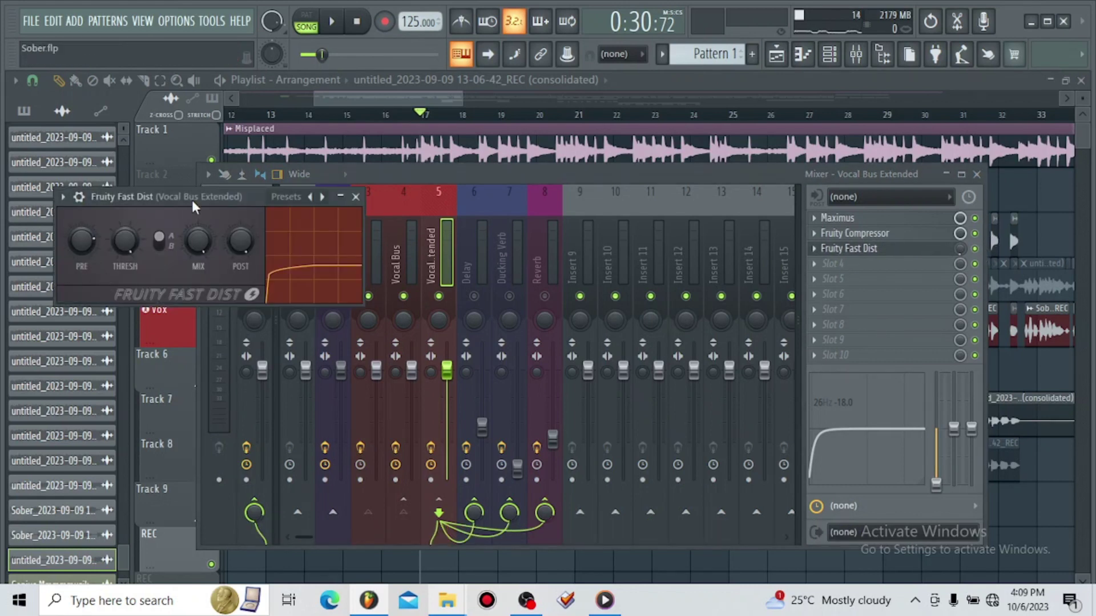
left_click_drag(191, 200, 554, 195)
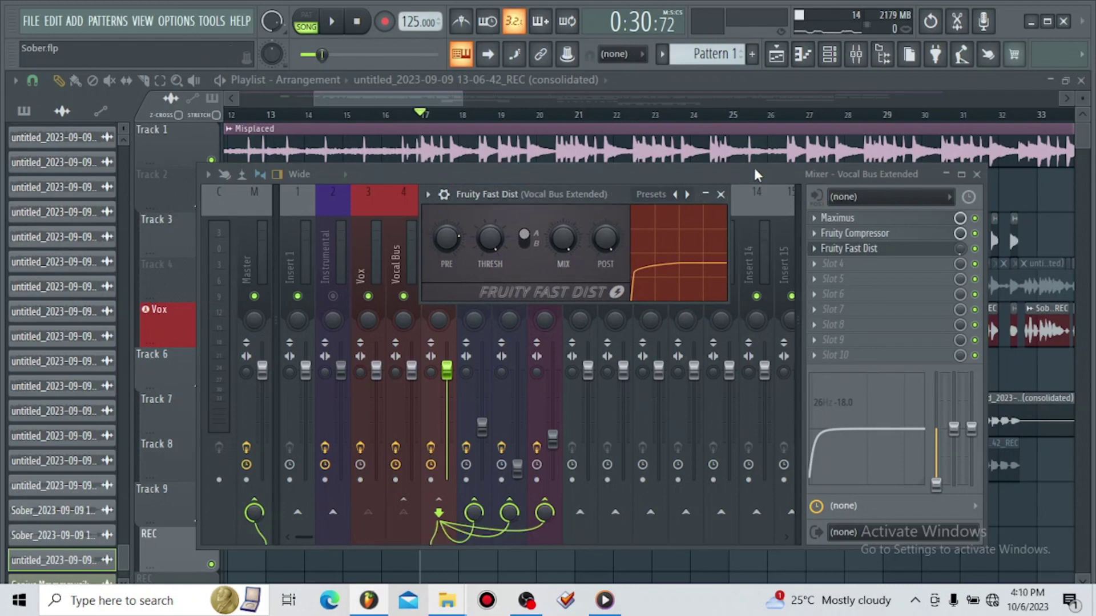
left_click(445, 195)
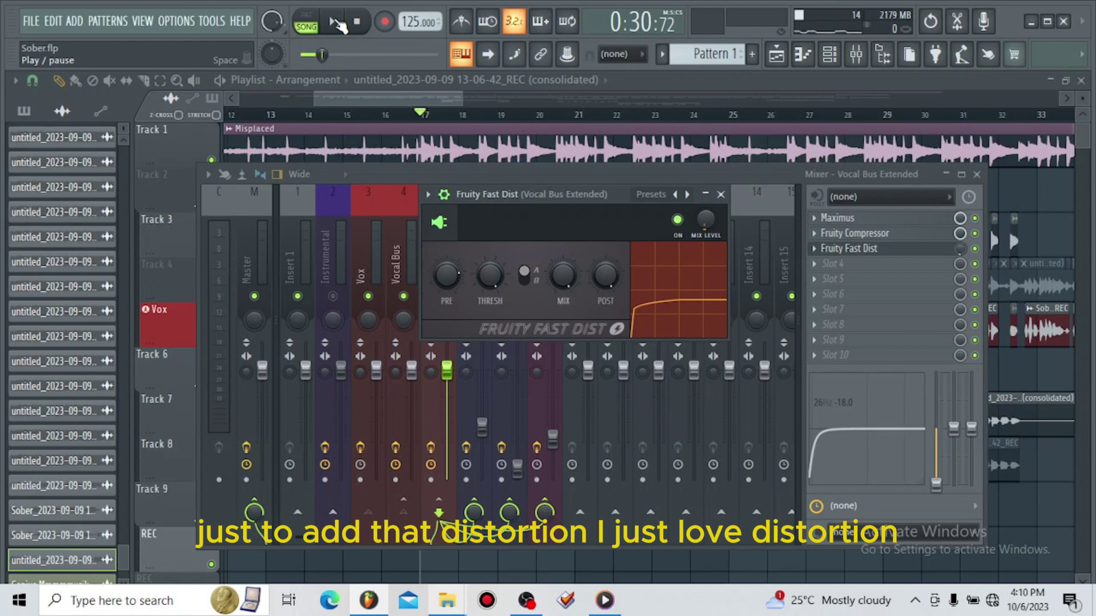
Play the vocals while adjusting the Fruity Fast Dist mix level to 4%, and stop playback.
left_click(337, 24)
left_click_drag(705, 219, 705, 261)
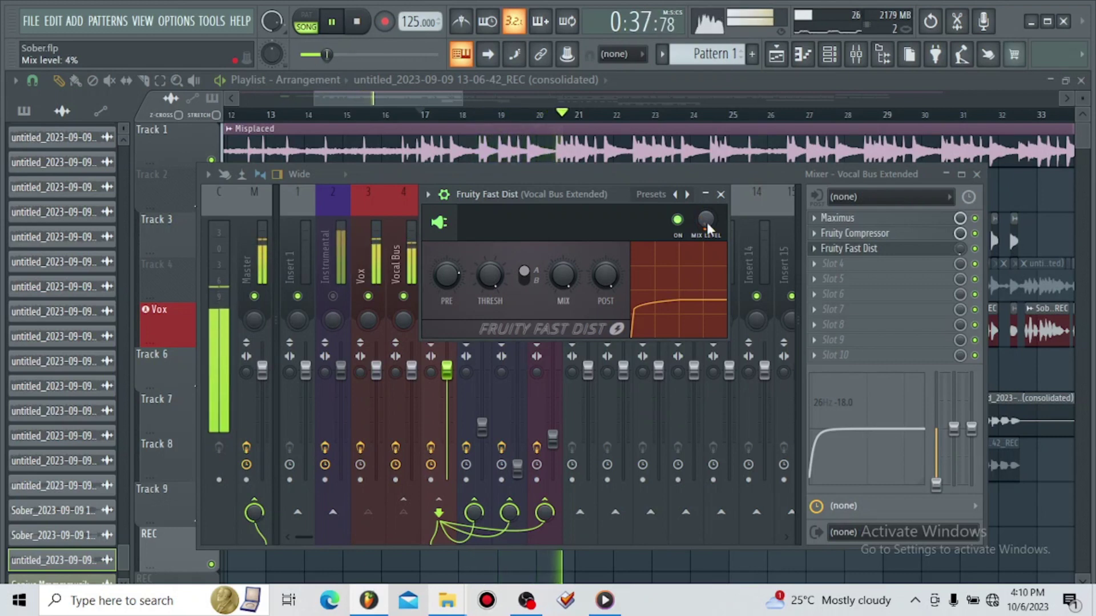
key("space")
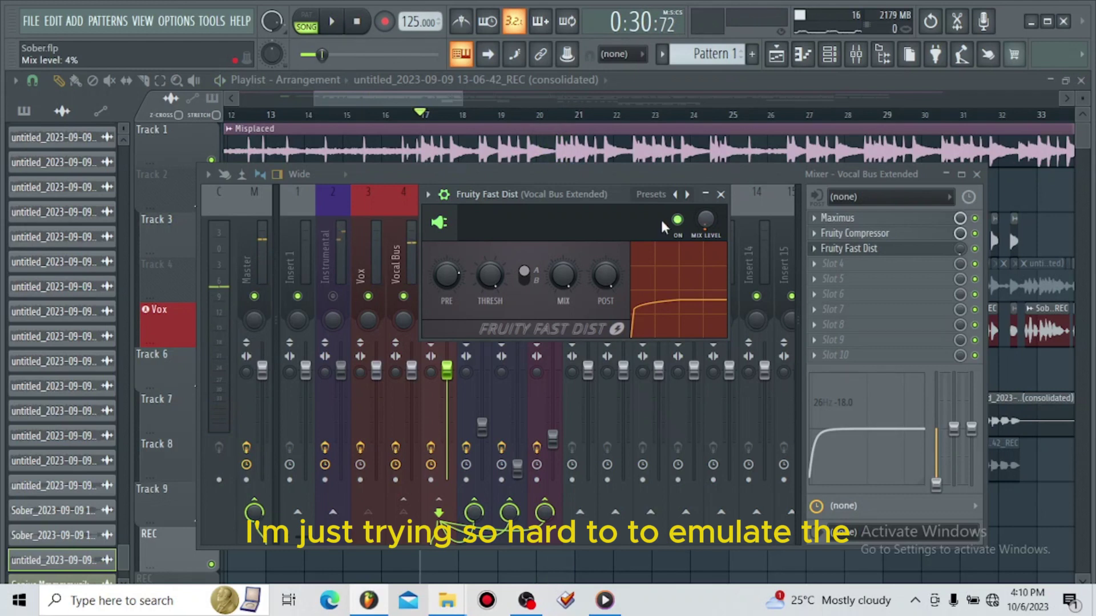
Close Fruity Fast Dist, and turn on and open Fruity parametric EQ 2 on the Vox track.
left_click_drag(613, 199, 667, 269)
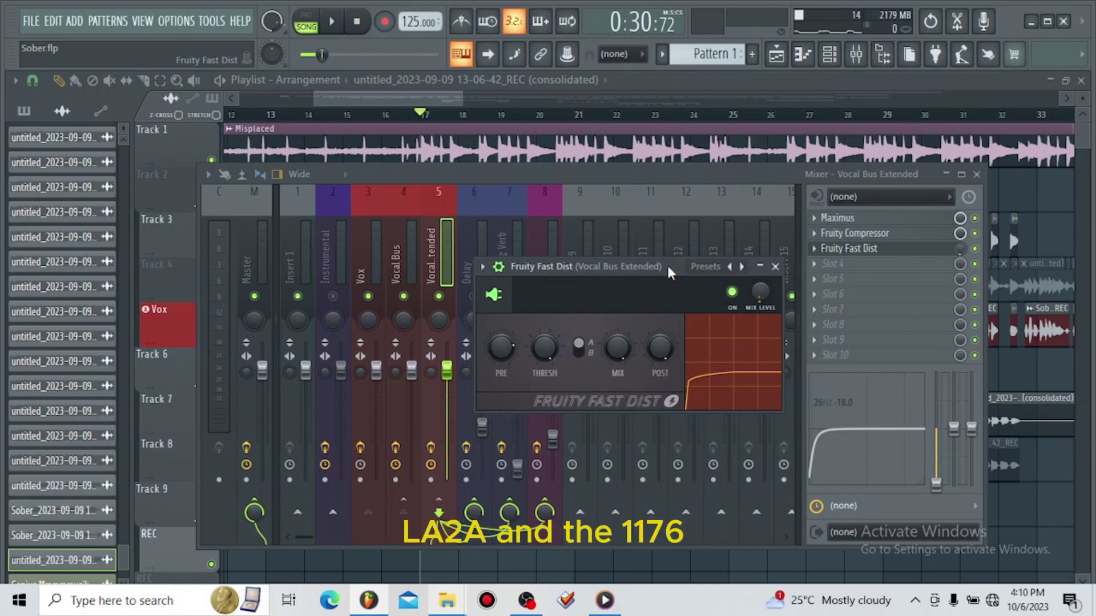
left_click_drag(667, 262, 708, 273)
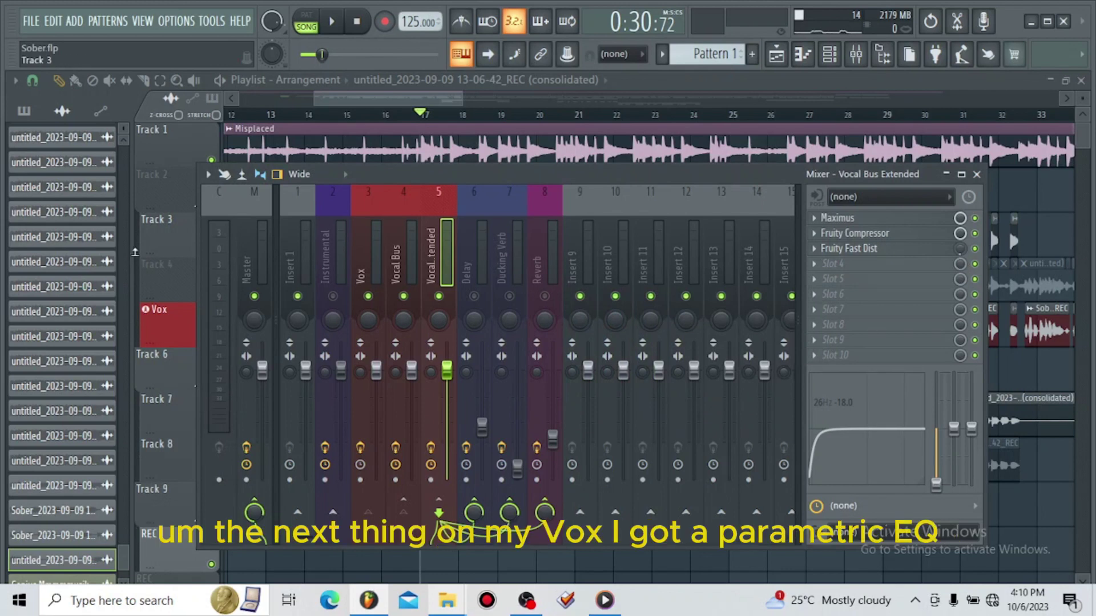
left_click(405, 255)
left_click(435, 252)
left_click(368, 258)
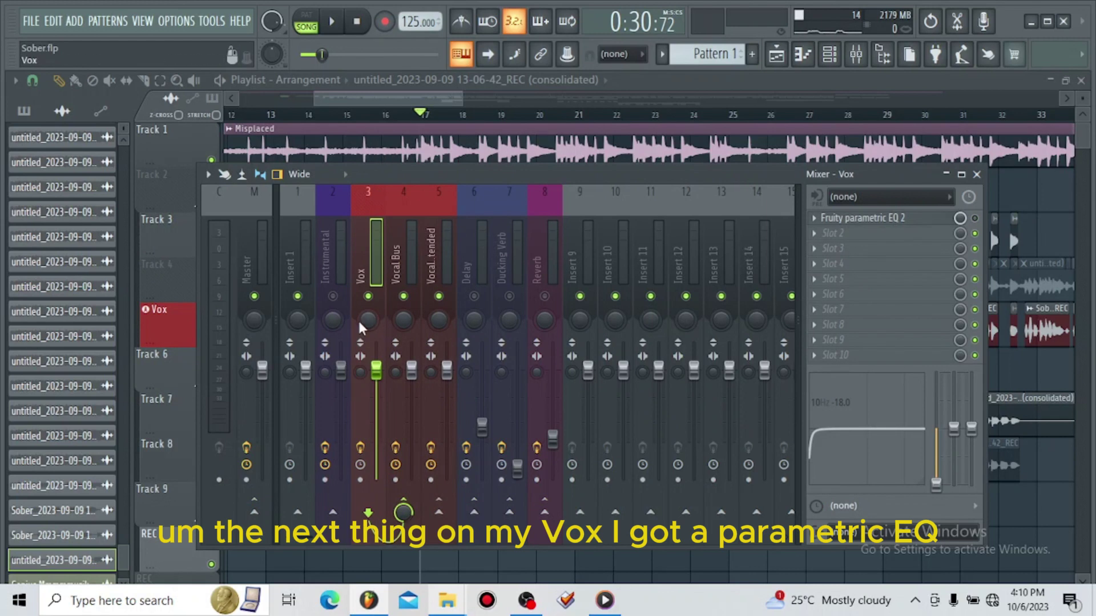
left_click(937, 219)
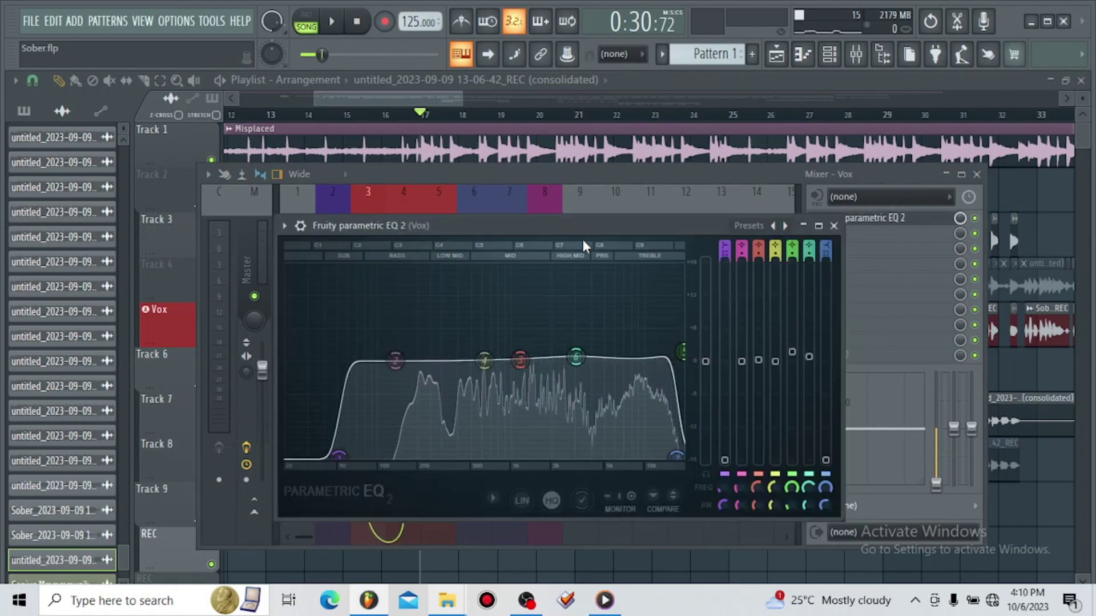
left_click_drag(582, 239, 639, 172)
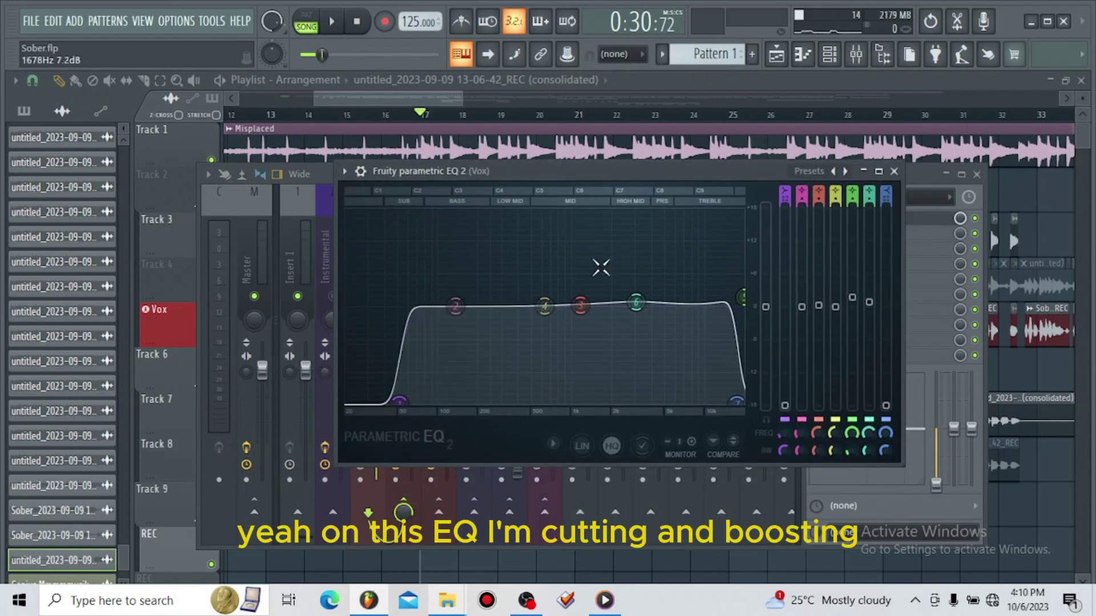
Play the vocals and lower the Fruity Fast Dist mix level on Vocal Bus Extended to 2%, closing the plugin at the end.
left_click(345, 22)
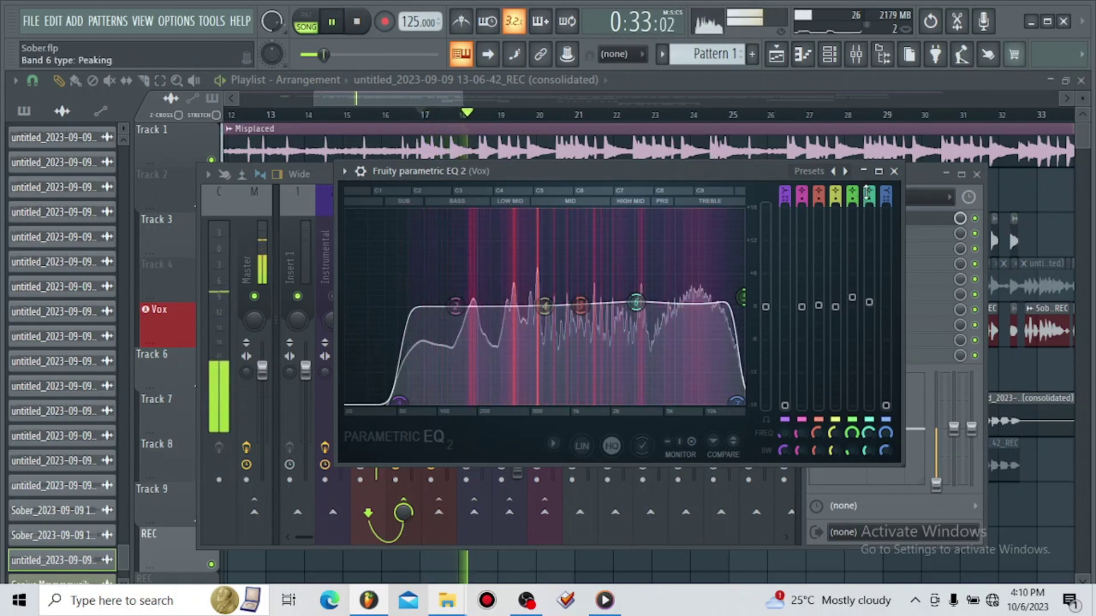
left_click(894, 171)
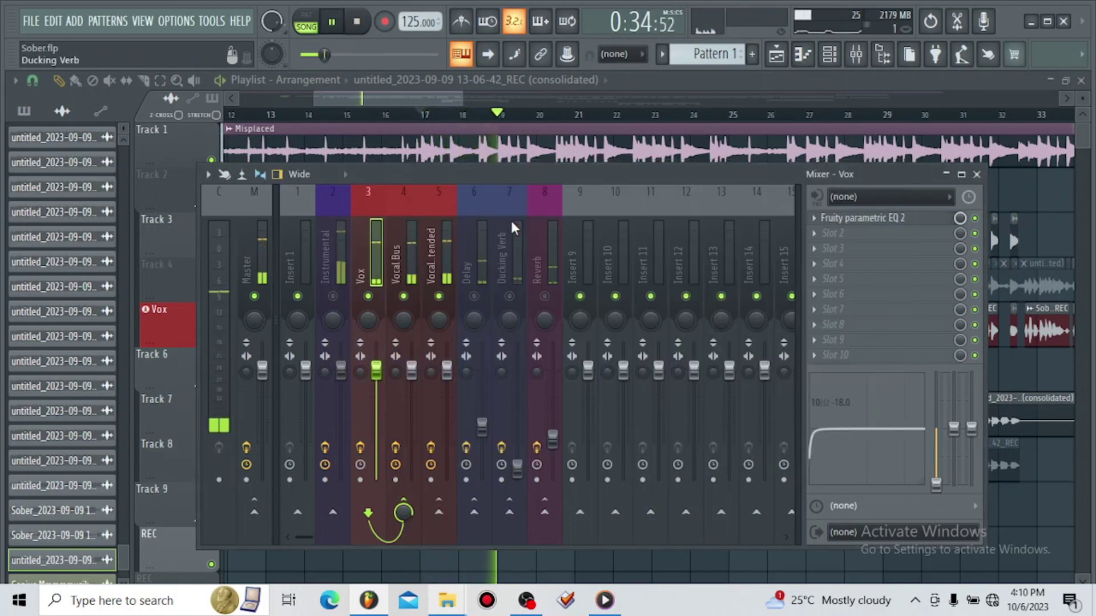
left_click(447, 251)
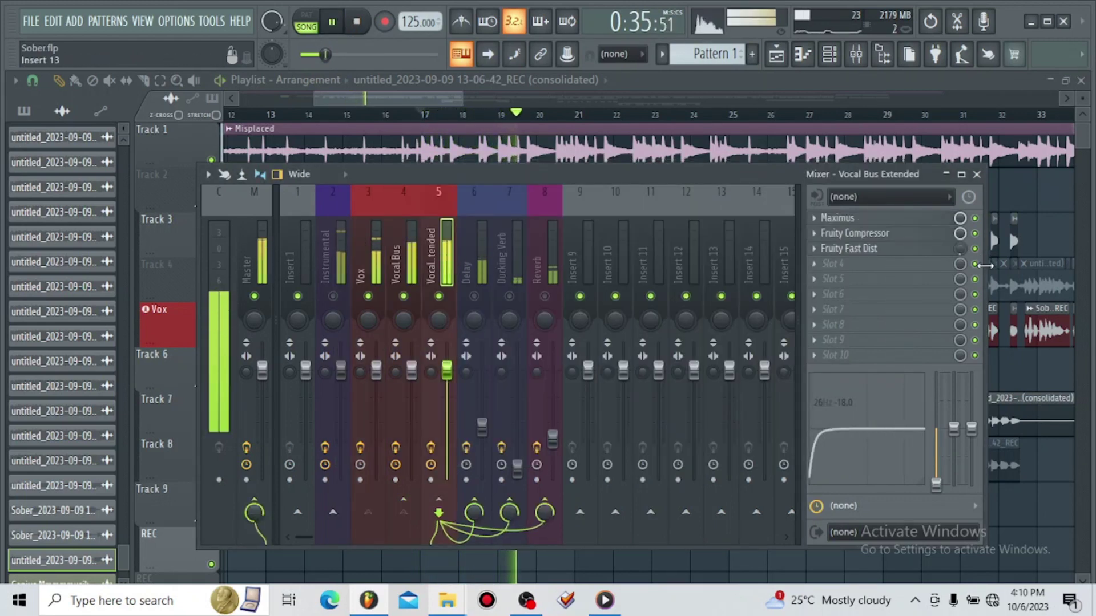
left_click(932, 251)
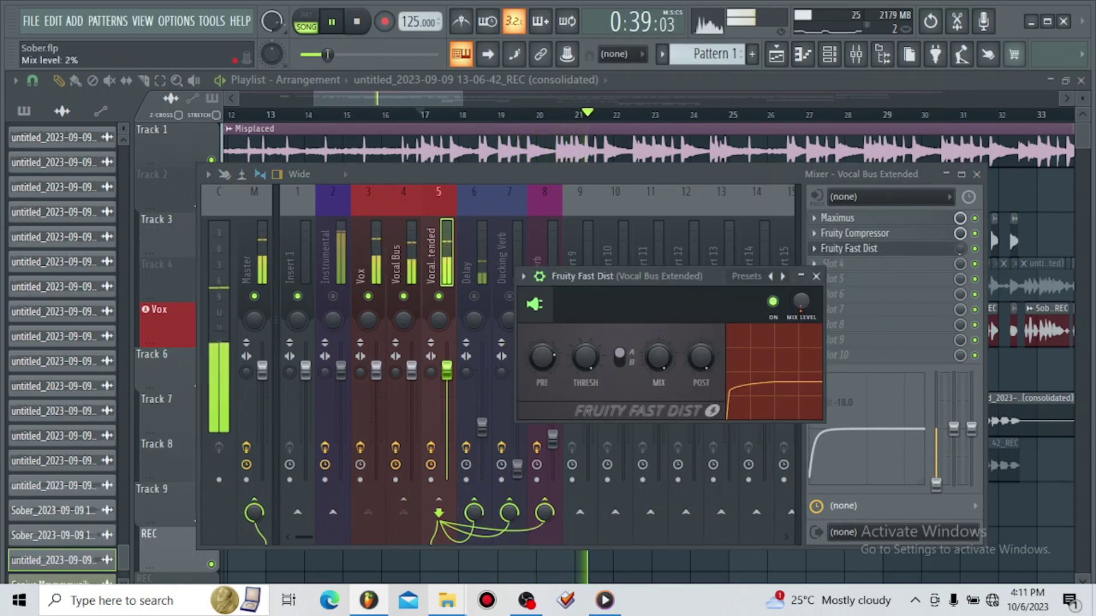
left_click(817, 276)
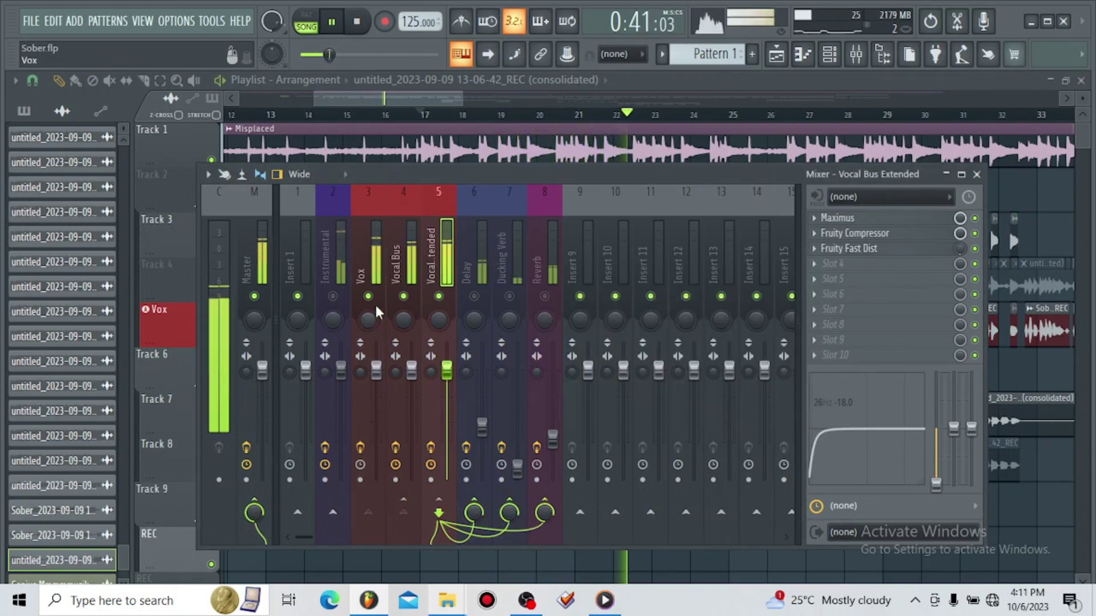
Reopen Fruity parametric EQ 2 on Vox, stop playback, and slightly raise the gain of band 6 and the frequency of band 7.
left_click(375, 303)
left_click(891, 225)
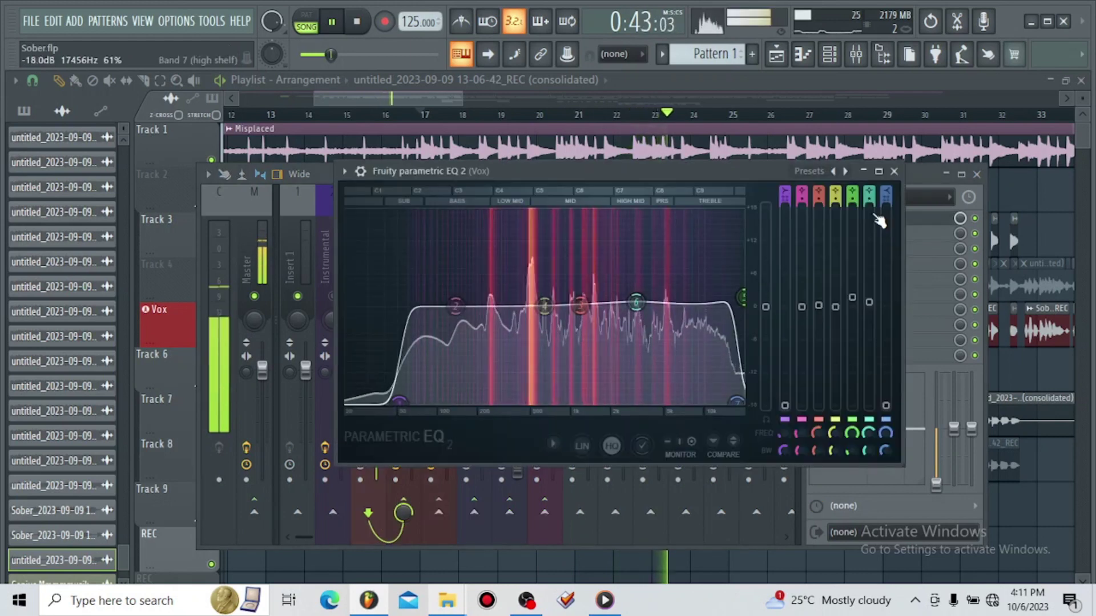
key("space")
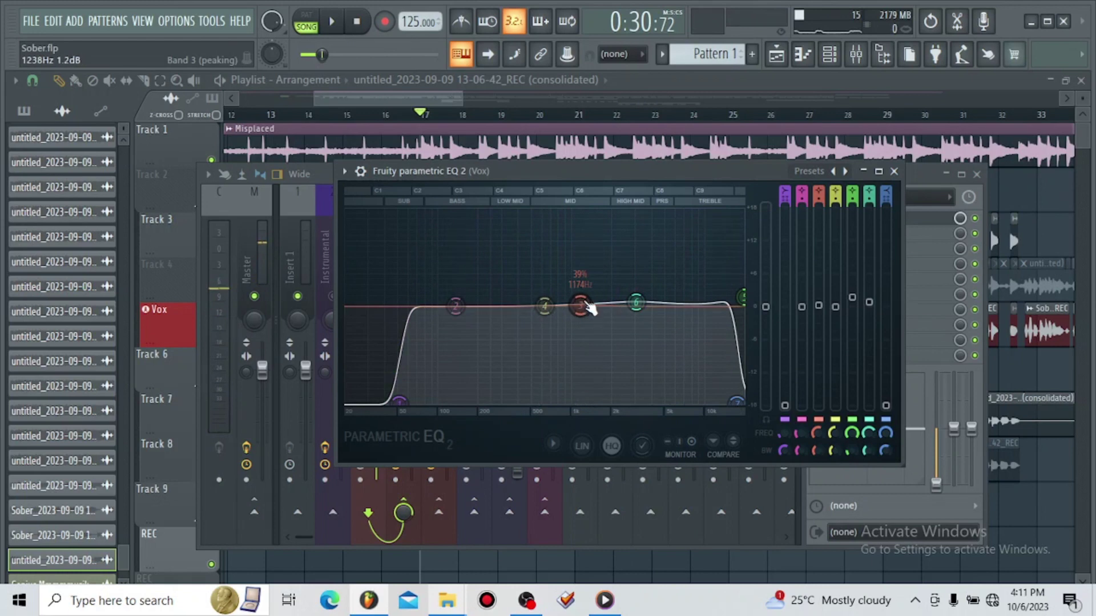
left_click_drag(580, 307, 636, 299)
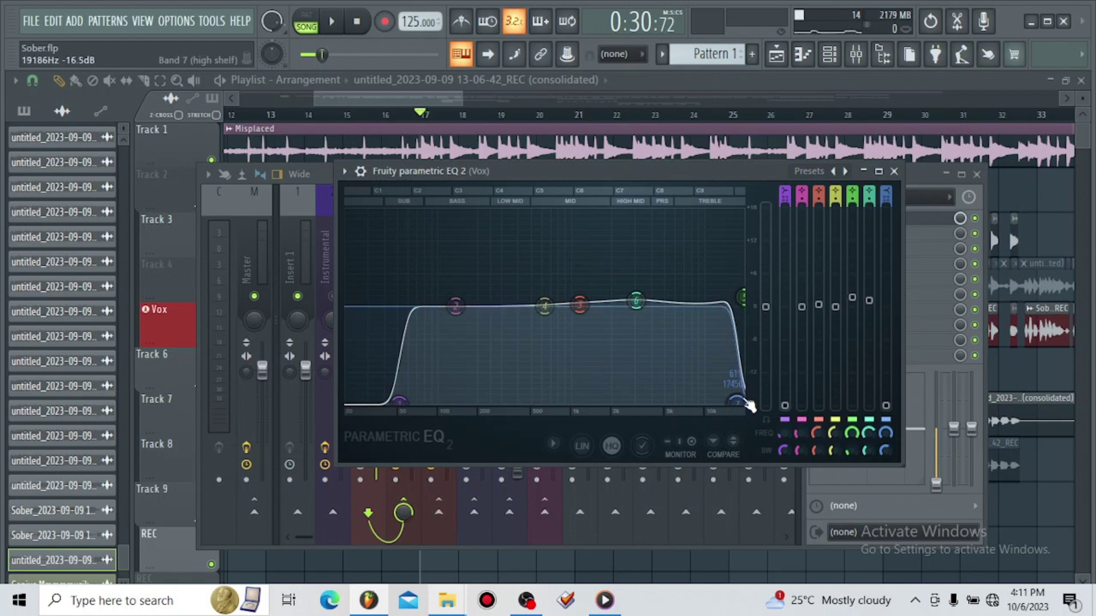
left_click_drag(747, 404, 749, 404)
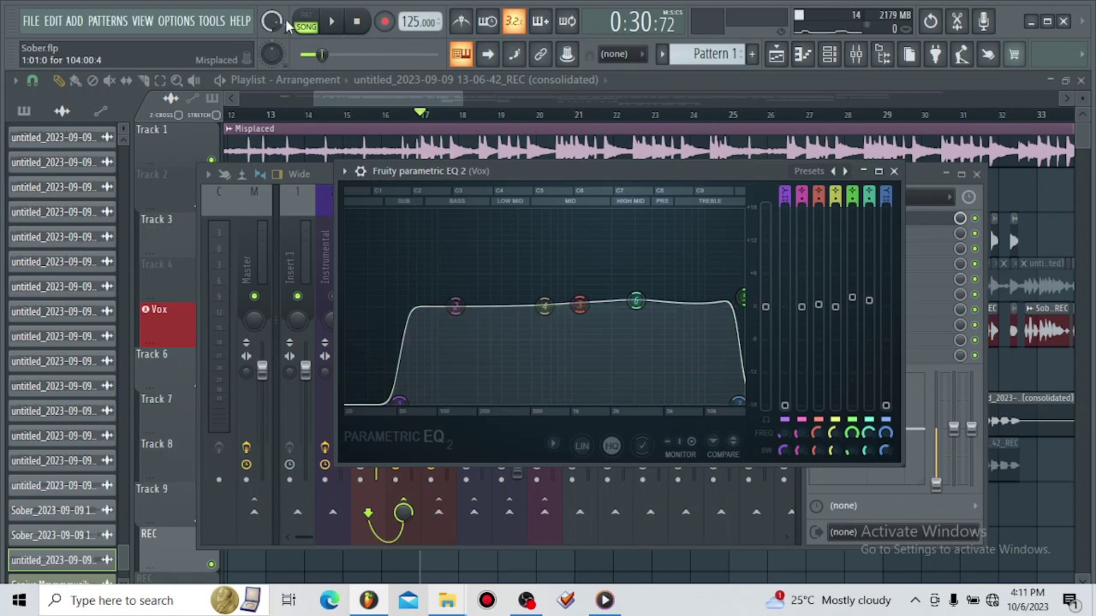
Play the vocals while moving EQ band 6 slightly higher in frequency, closing the EQ and stopping playback at the end.
left_click(334, 23)
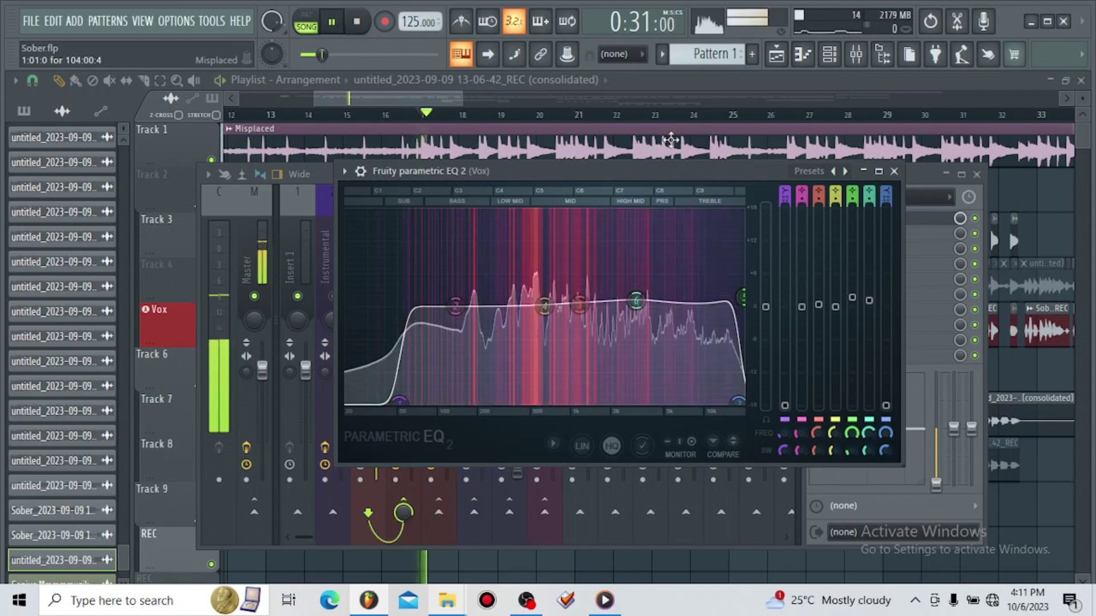
mouse_move(634, 302)
left_mouse_down()
mouse_move(648, 270)
mouse_move(651, 302)
left_mouse_up()
left_click(894, 171)
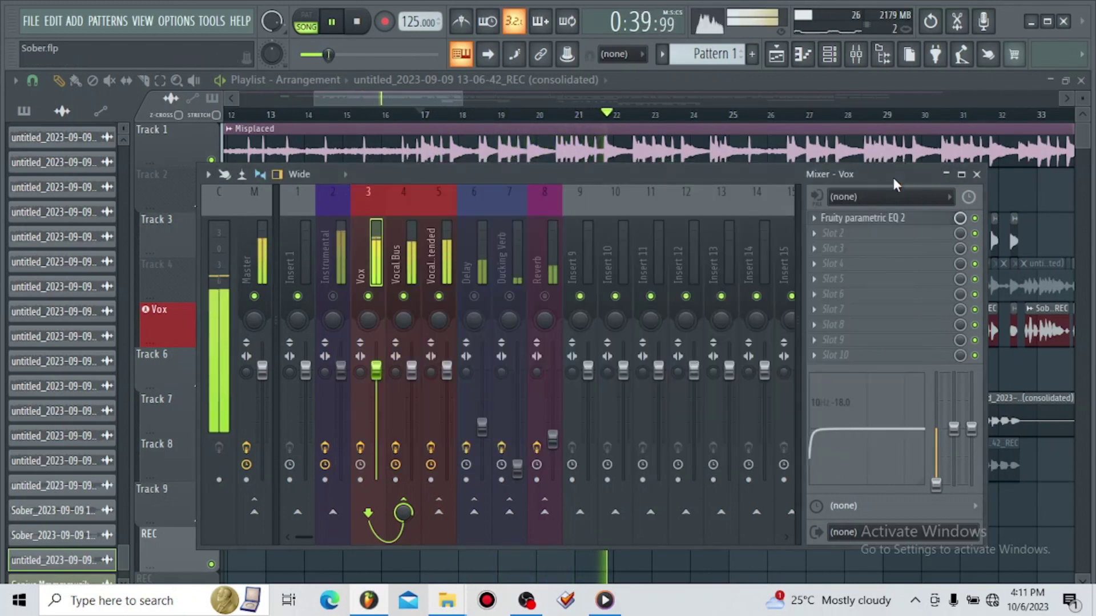
key("space")
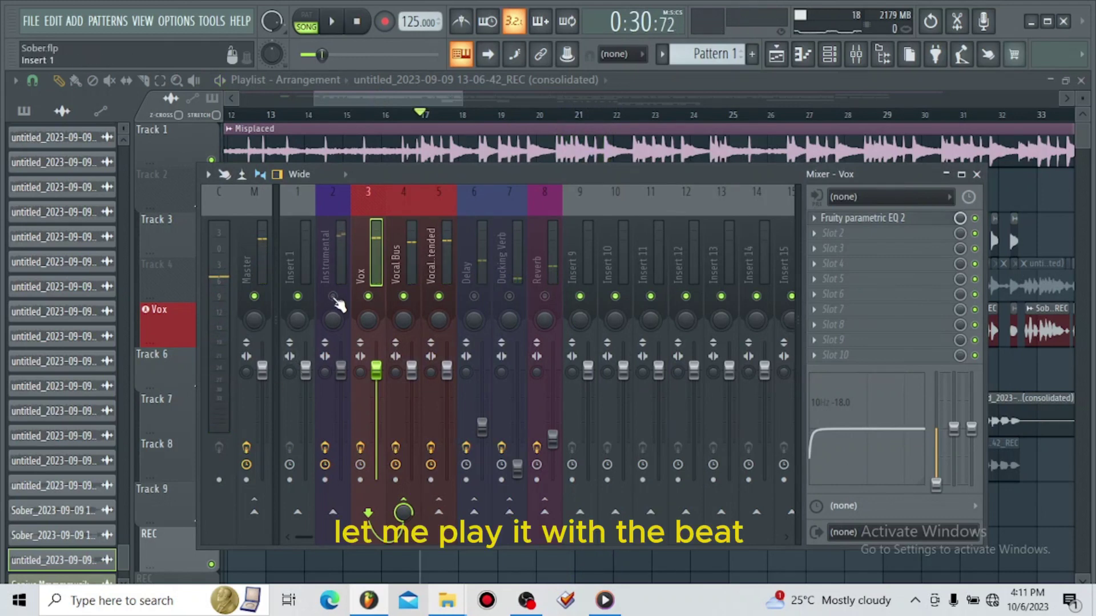
Unmute the Instrumental track and play the vocals with the beat, jumping ahead to the end of bar 32 before stopping playback.
key("space")
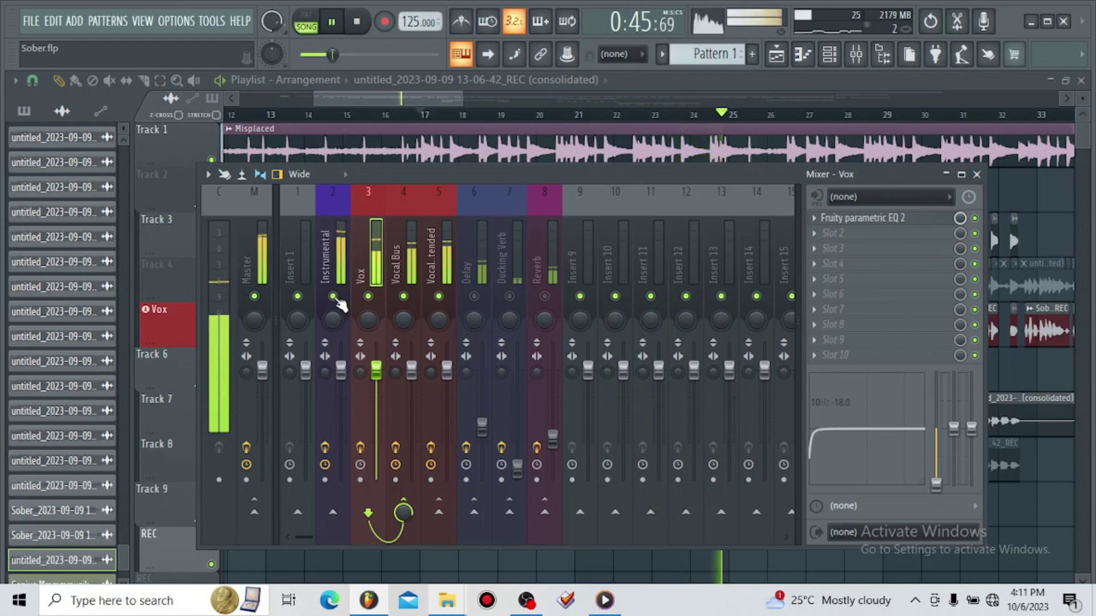
left_click_drag(463, 98, 658, 149)
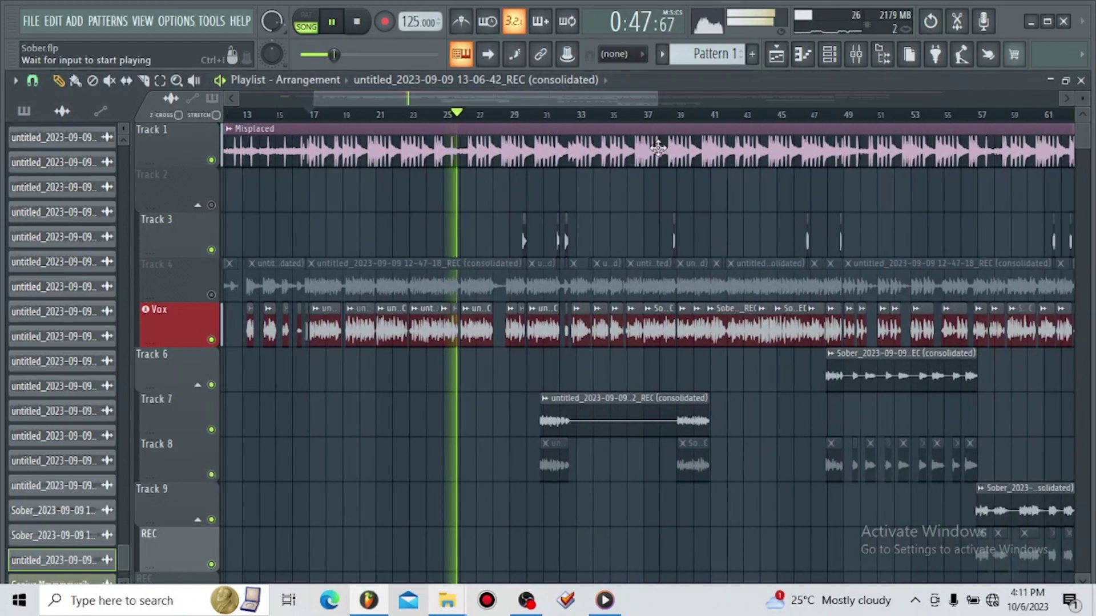
left_click(580, 114)
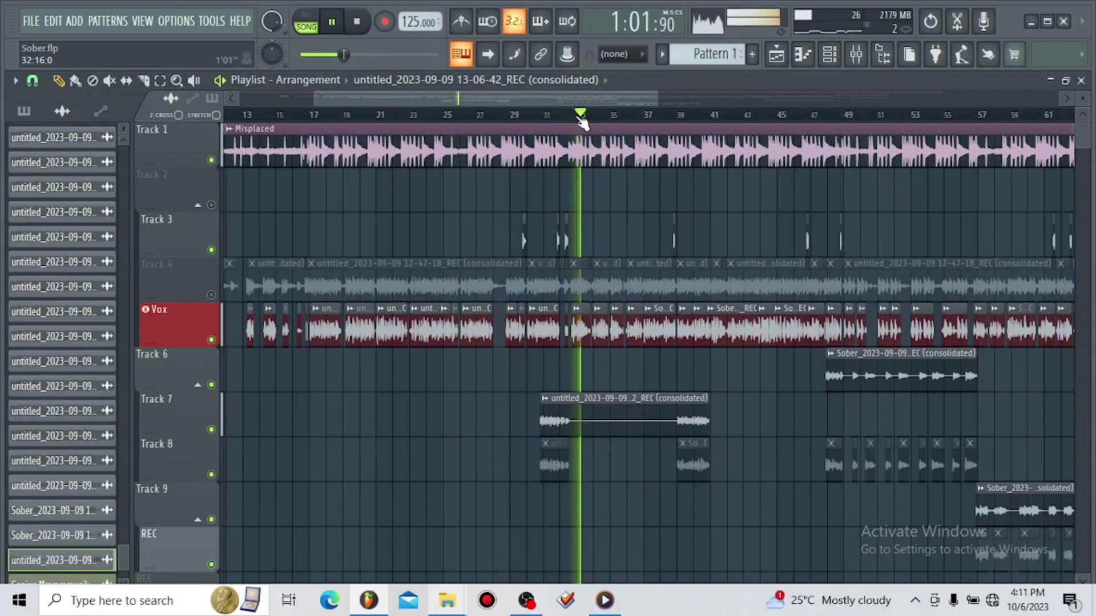
left_click(868, 59)
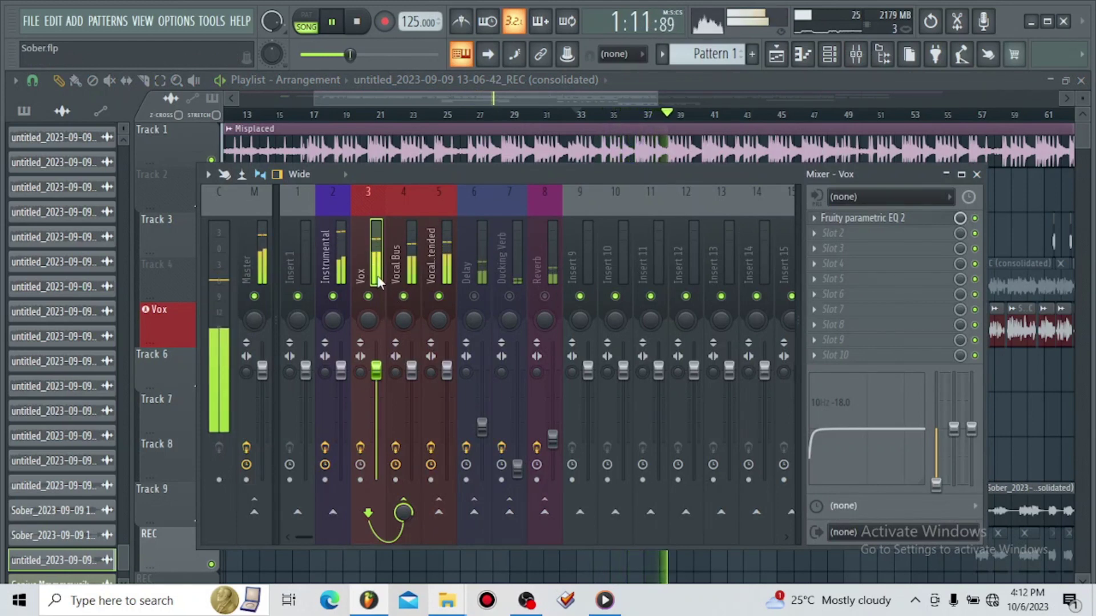
key("space")
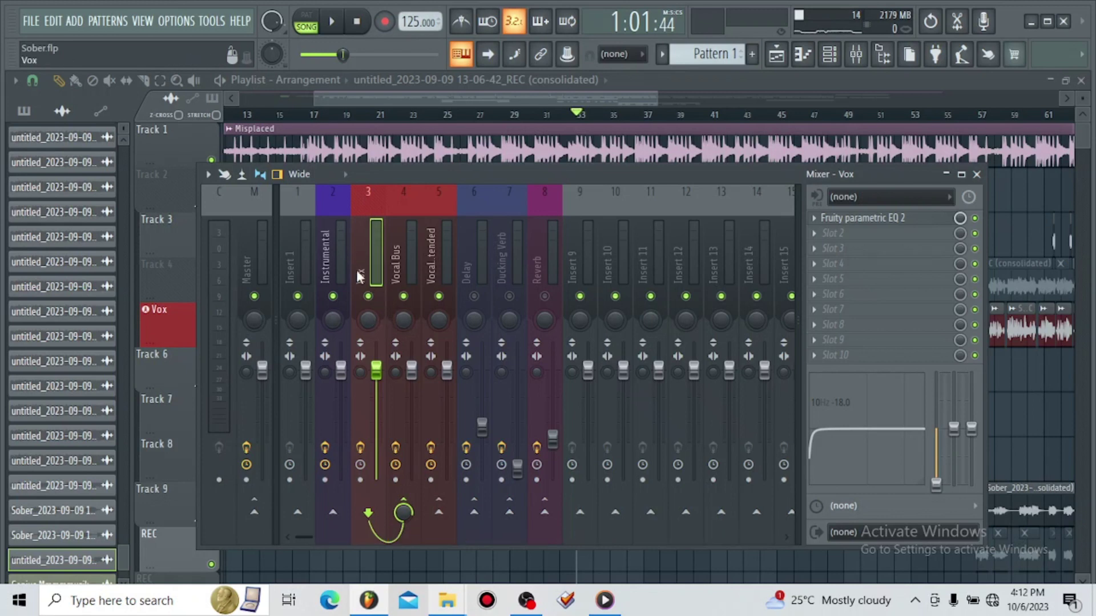
Mute the Instrumental track and compare the vocals with all effects on Vox, Vocal Bus and Vocal Bus Extended off and on.
left_click(333, 297)
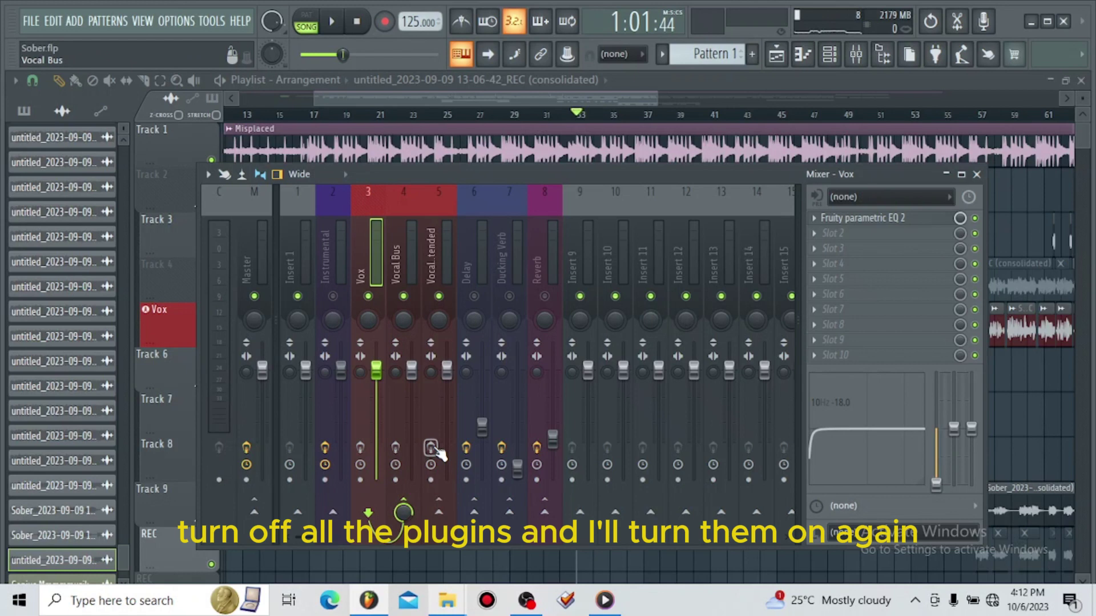
key("space")
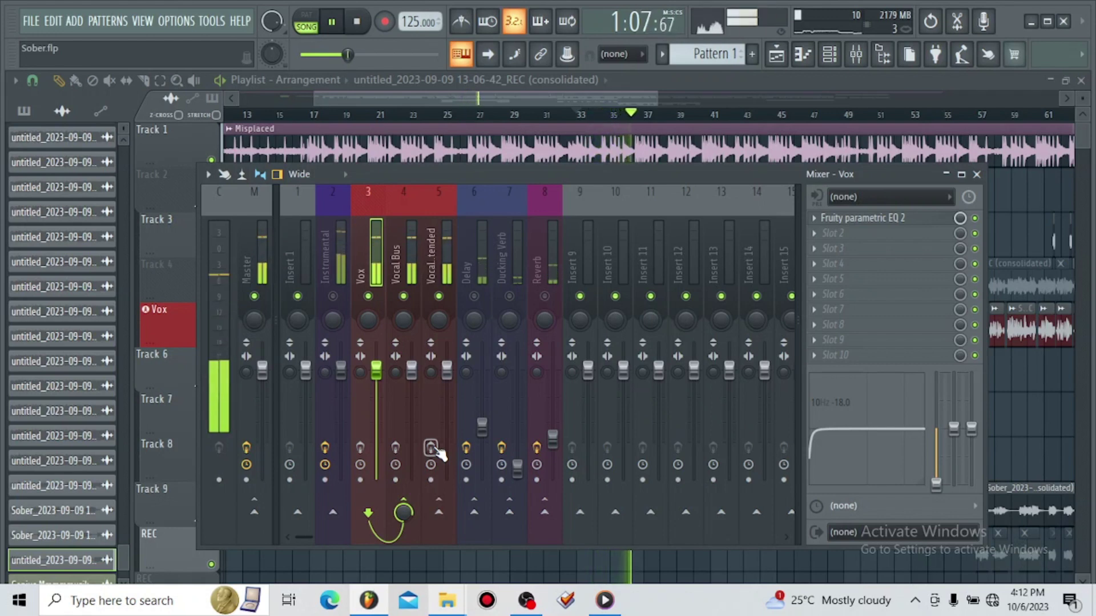
key("space")
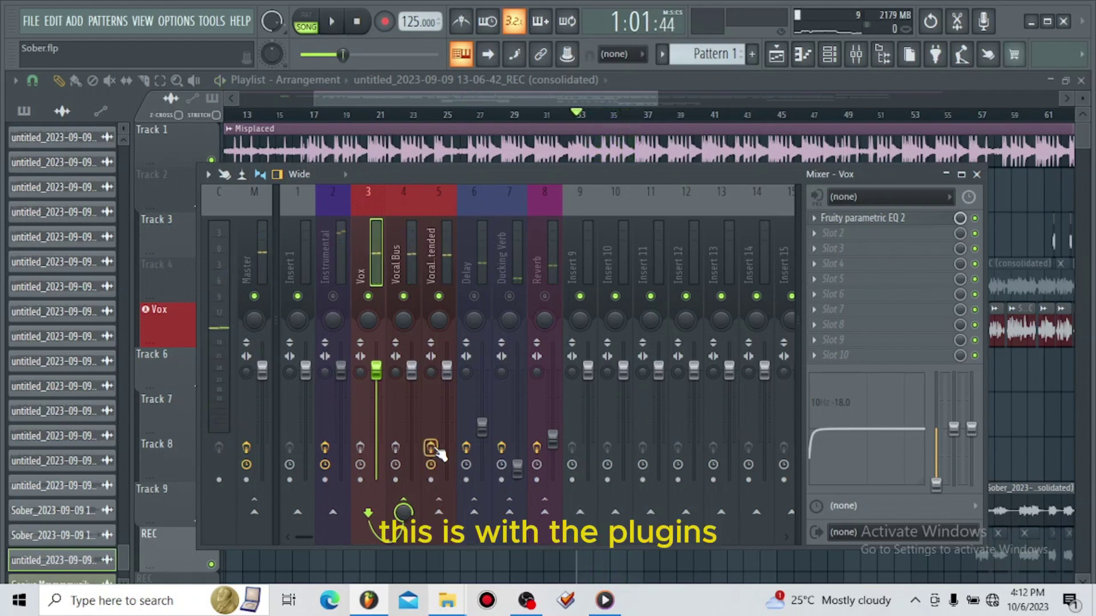
key("space")
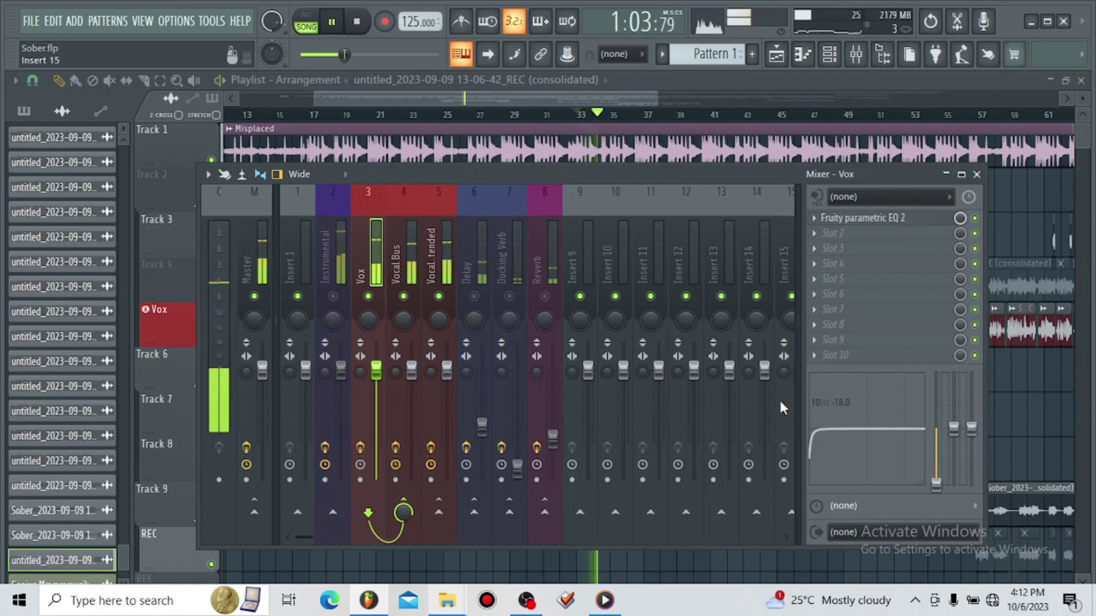
Set the Vox mixer track's low-cut frequency to 31 Hz and unmute the Instrumental track during playback.
left_click_drag(809, 436, 817, 443)
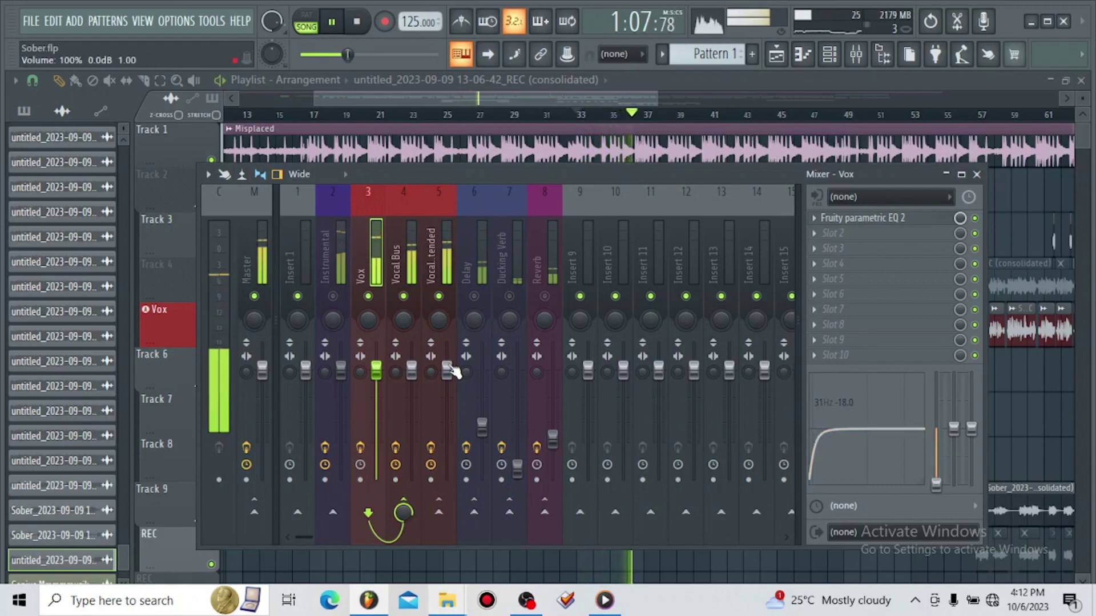
left_click(333, 296)
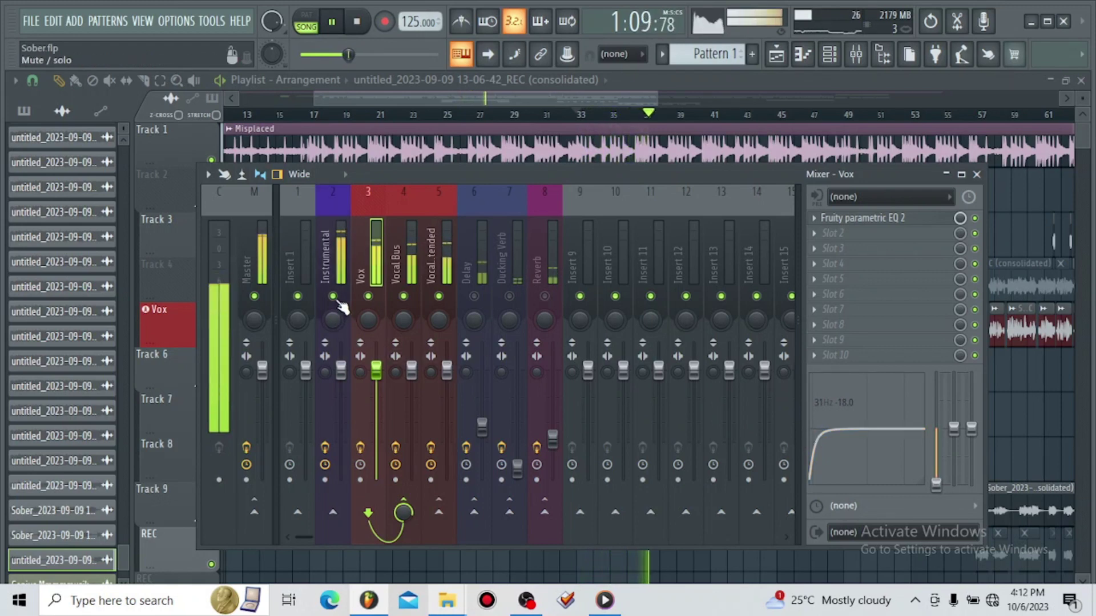
Set the release of Transient Processor on Vocal Bus to -47.5%, close the plugin and stop playback.
left_click(395, 273)
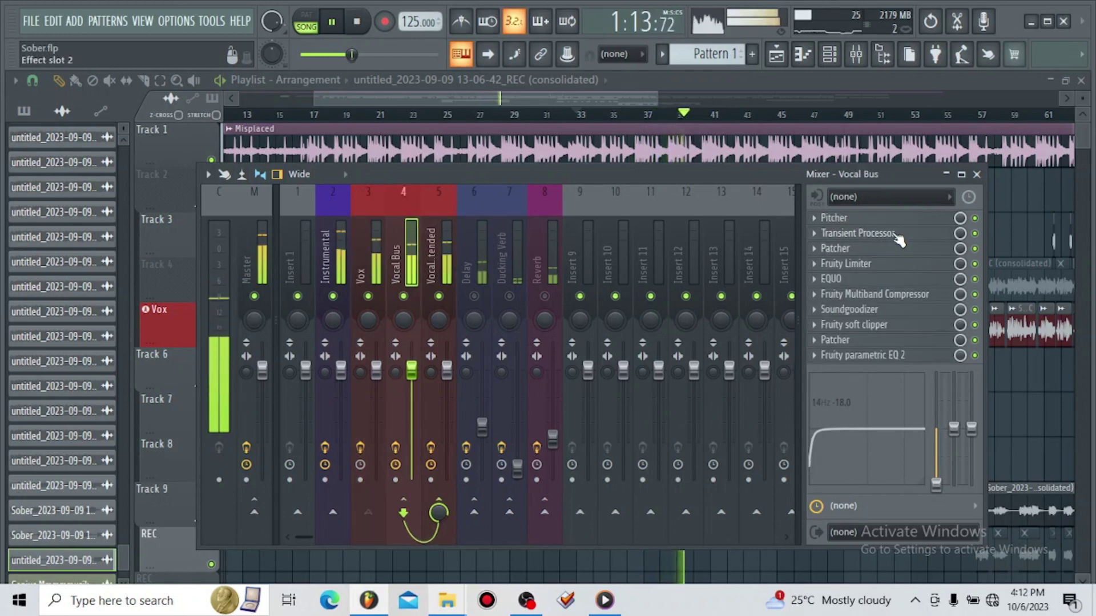
left_click(858, 233)
left_click_drag(742, 306, 742, 338)
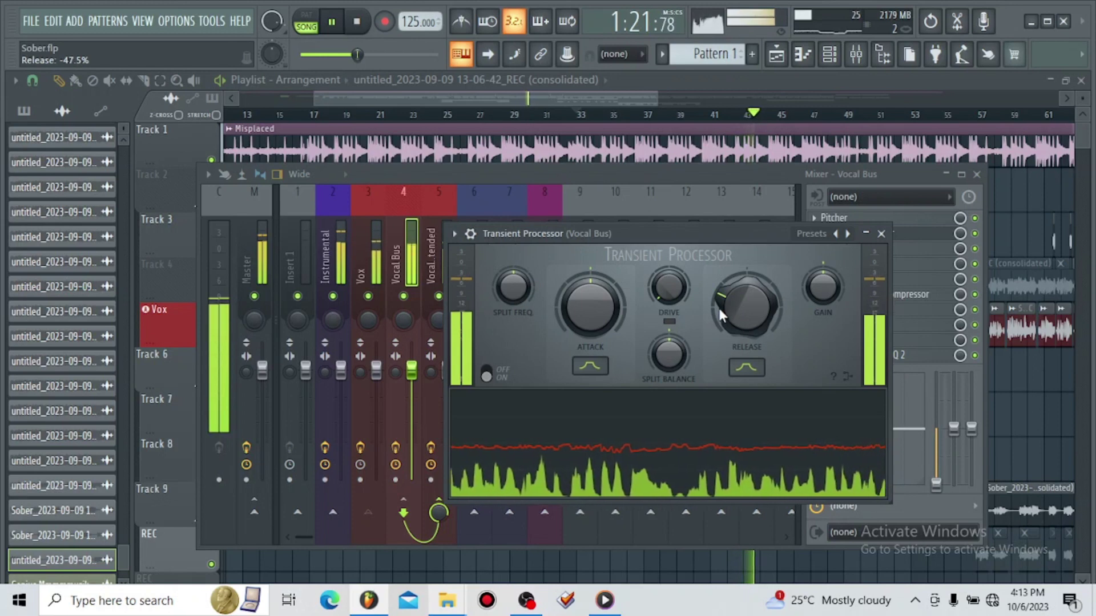
left_click(881, 235)
key("space")
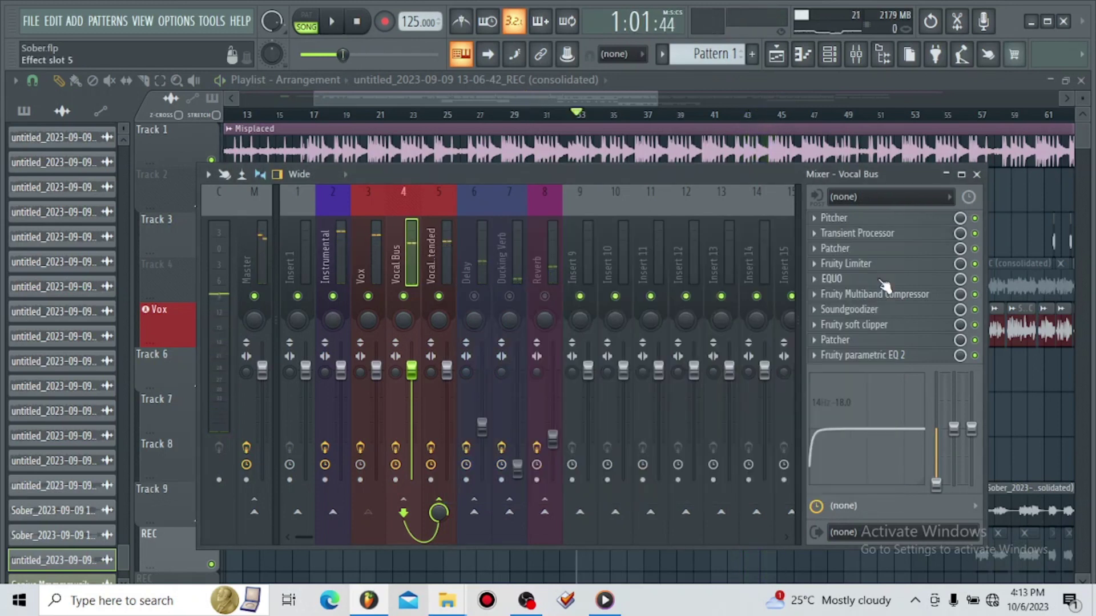
Unmute the Reverb mixer track, and turn on and open its Fruity Reeverb 2.
left_click(436, 266)
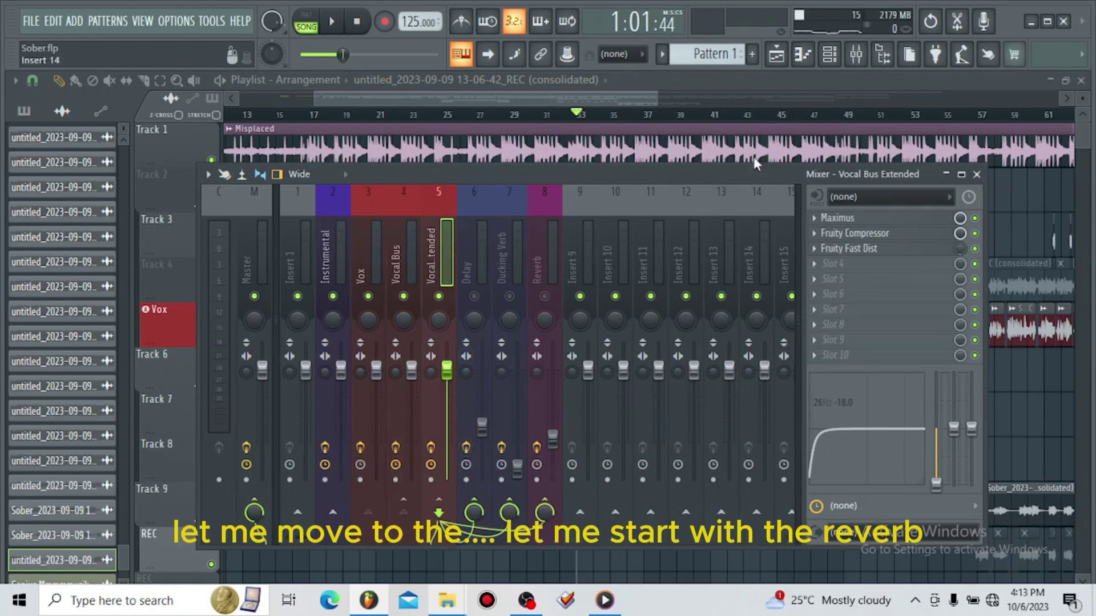
left_click(546, 297)
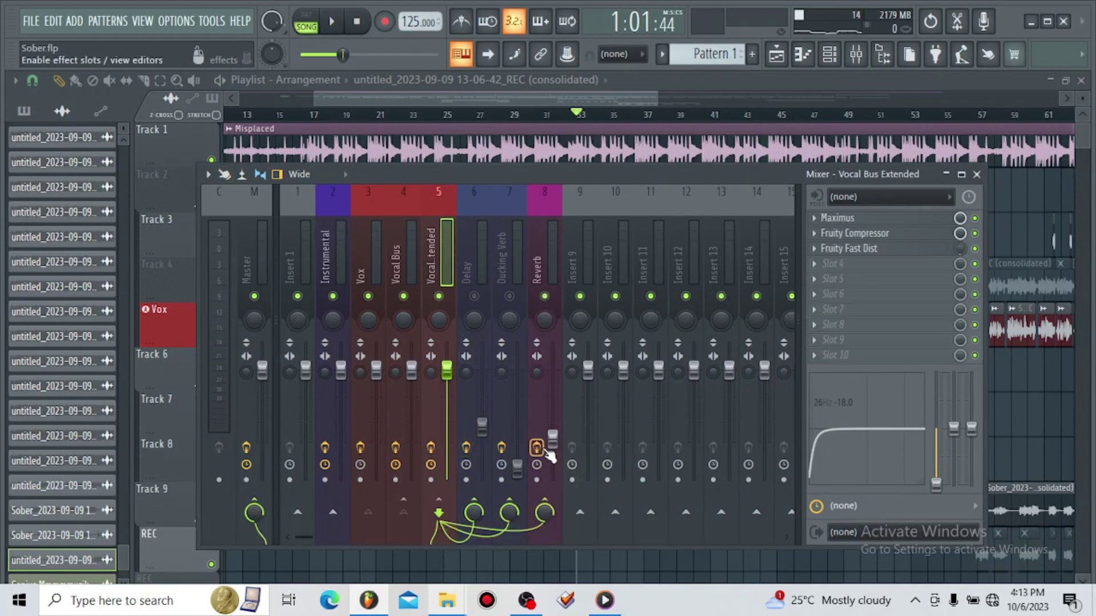
left_click(543, 260)
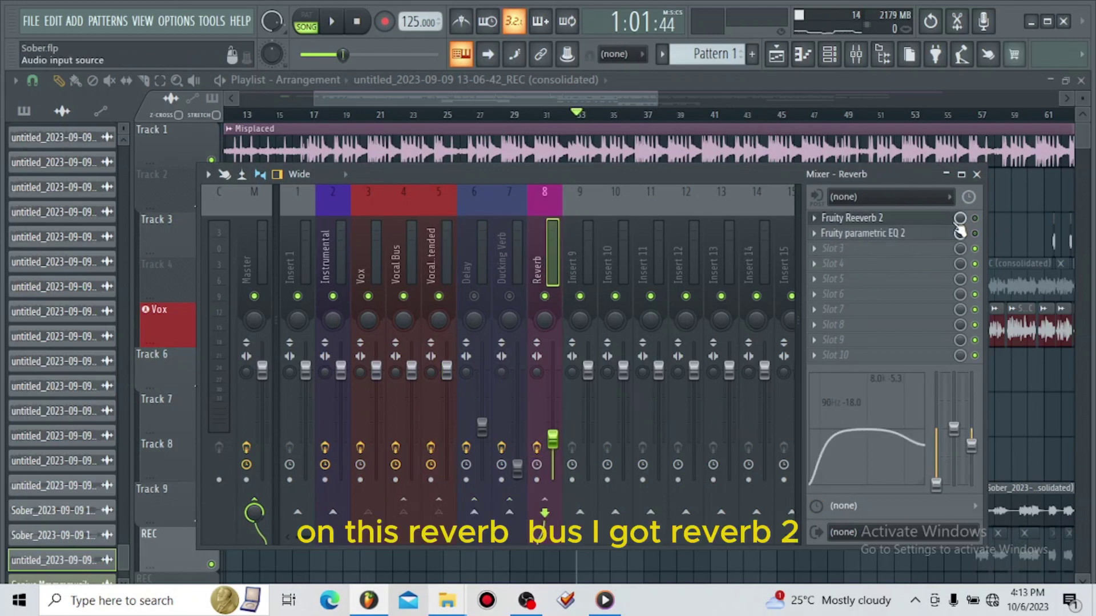
left_click(922, 221)
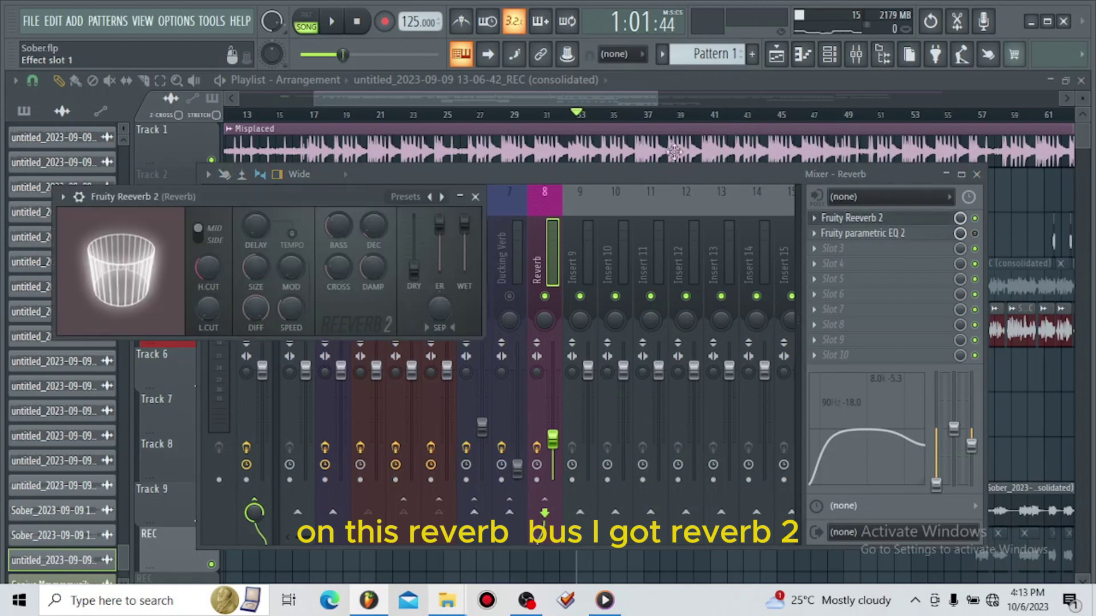
Check the Reverb track's Fruity Reeverb 2 settings, and turn on and inspect its Fruity parametric EQ 2.
left_click_drag(290, 203, 511, 222)
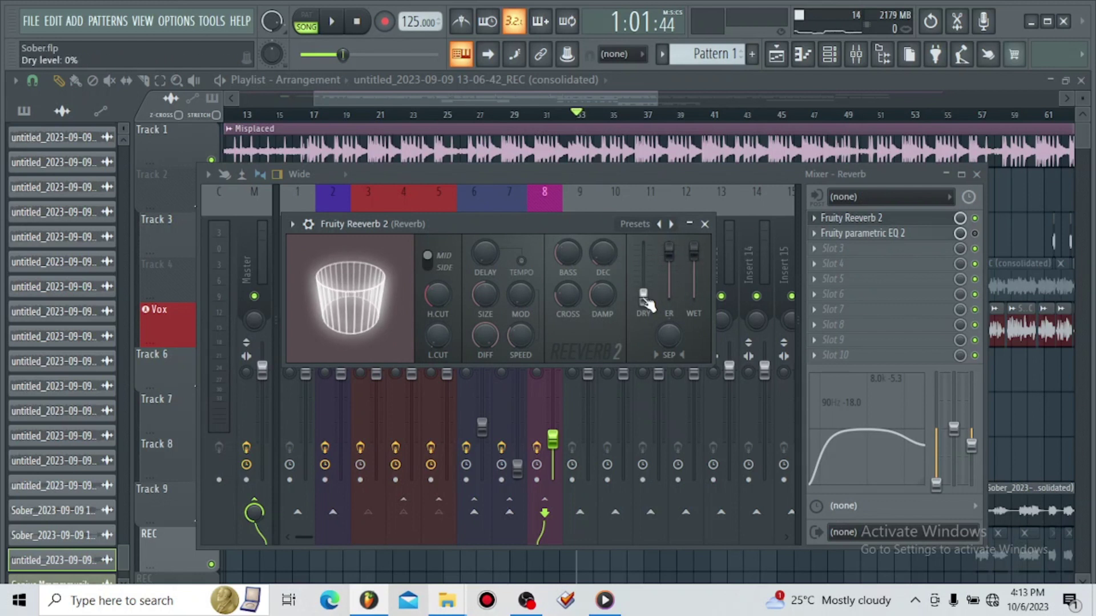
left_click(748, 173)
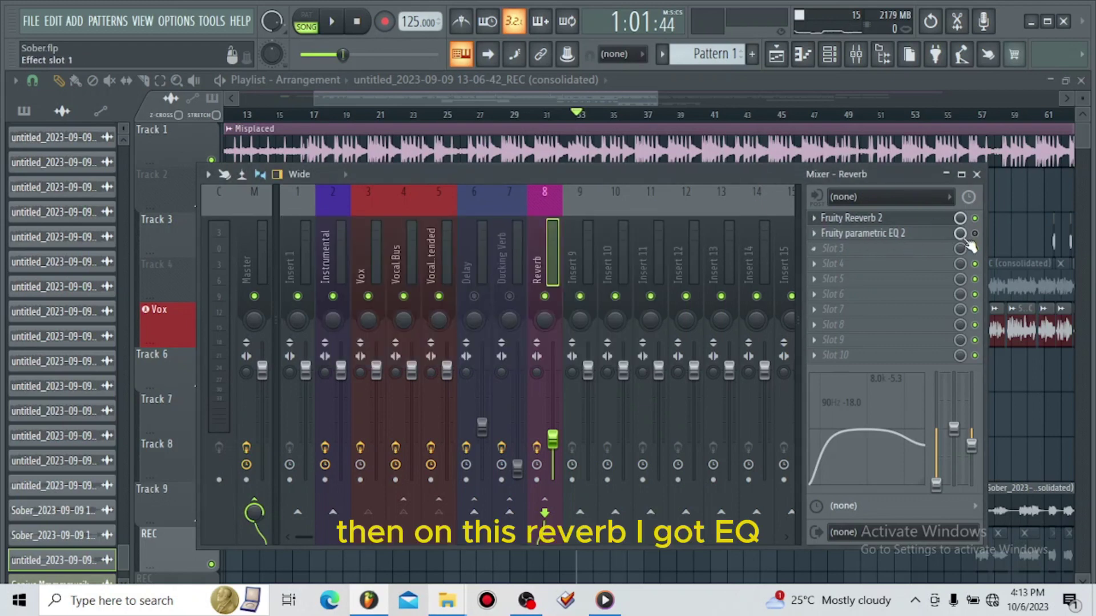
left_click(925, 239)
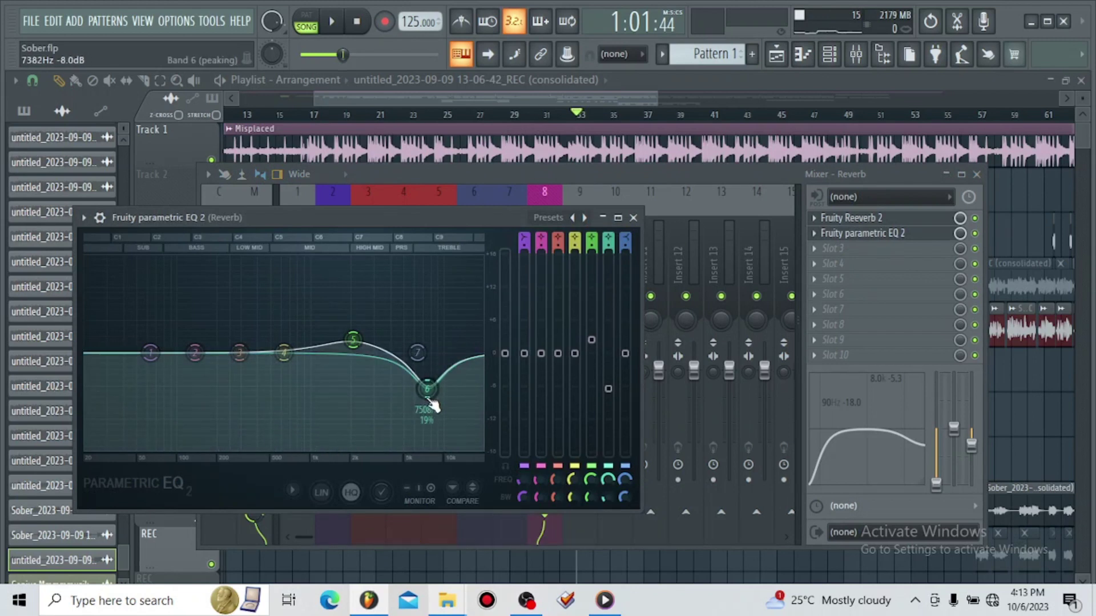
left_click_drag(353, 340, 353, 341)
left_click(633, 218)
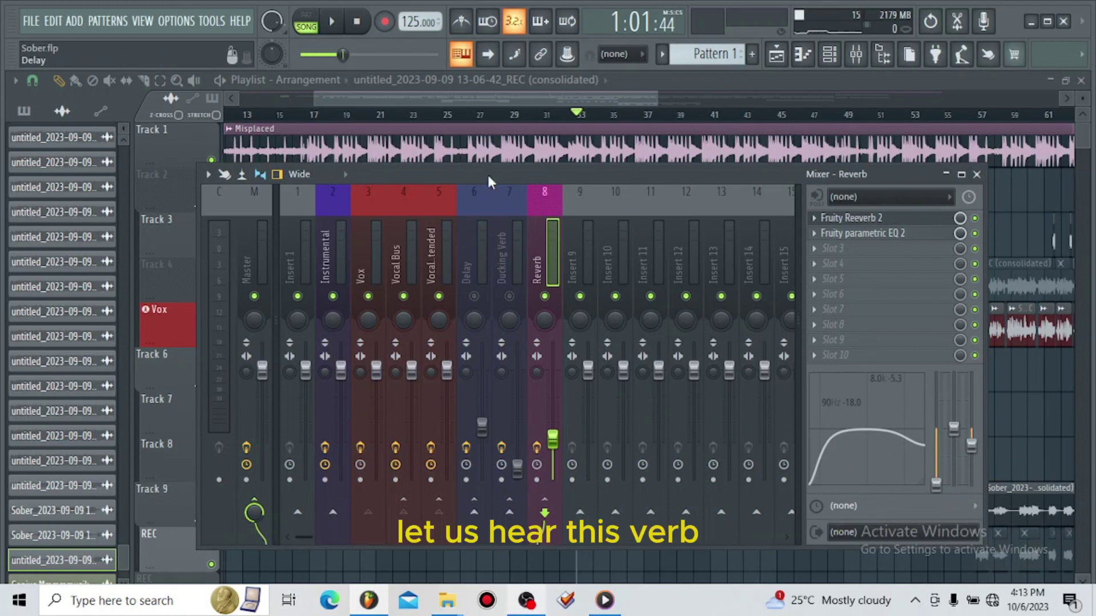
Mute the Instrumental track during playback and reshape the Reverb track's EQ, setting the band 7 high shelf to about 3.9 dB at 4546 Hz.
key("space")
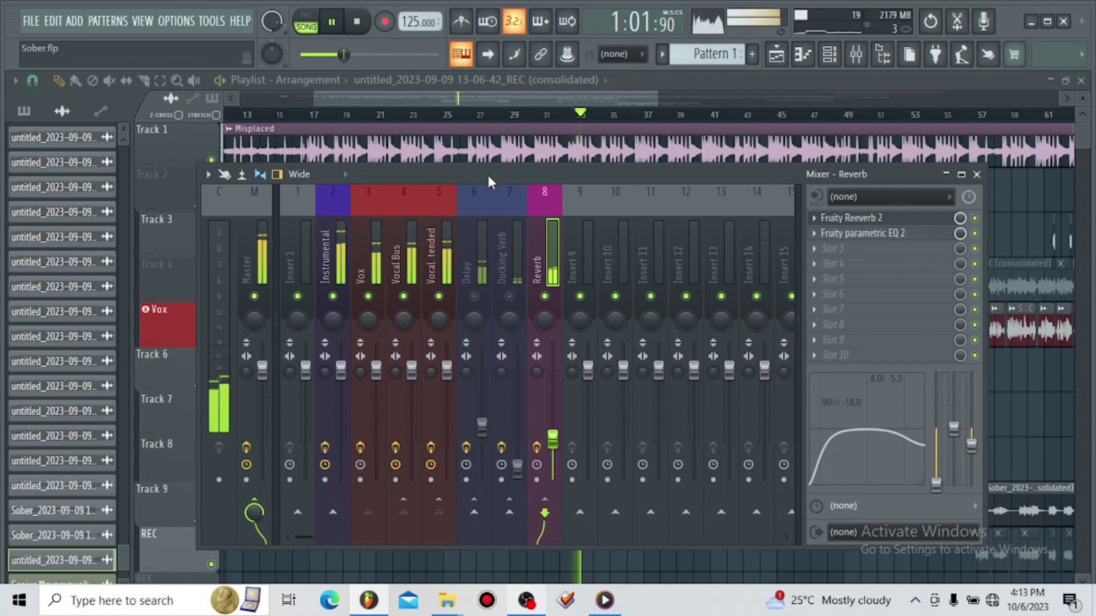
left_click(332, 296)
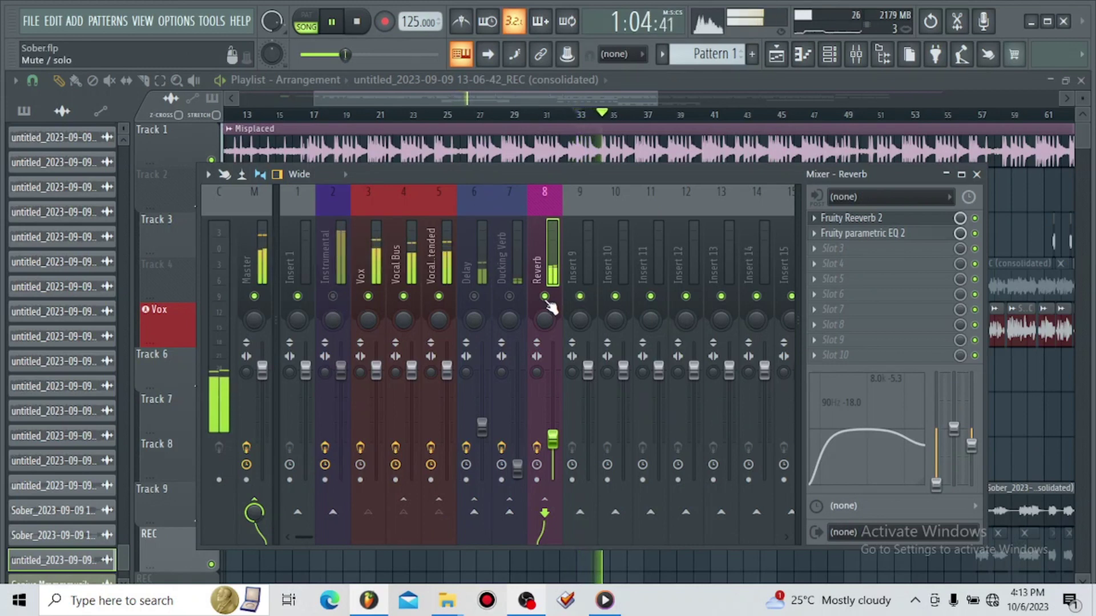
left_click(862, 233)
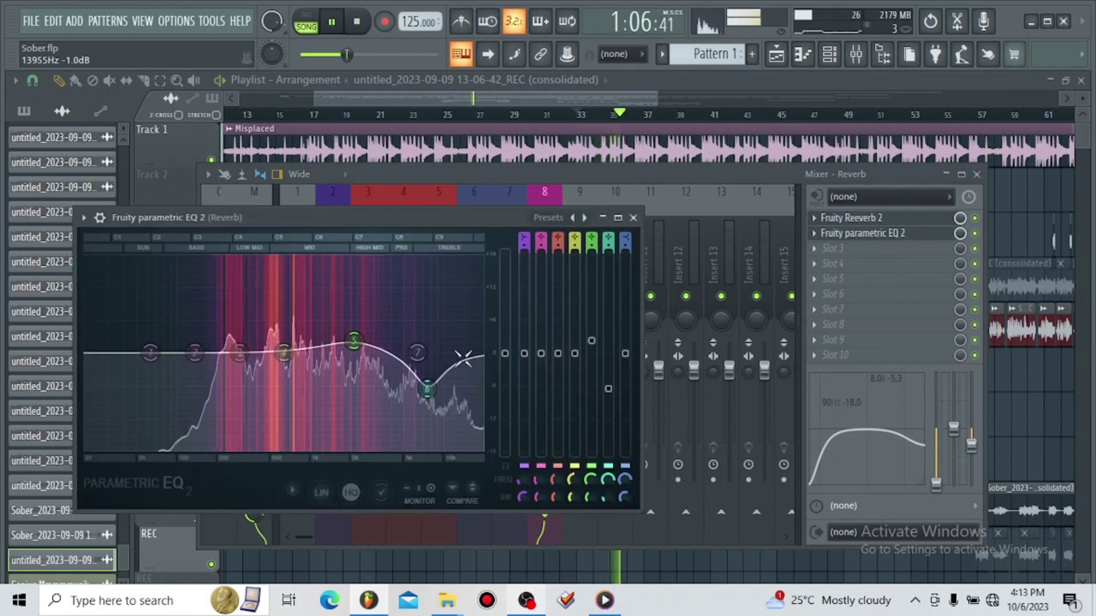
left_click_drag(438, 391, 431, 367)
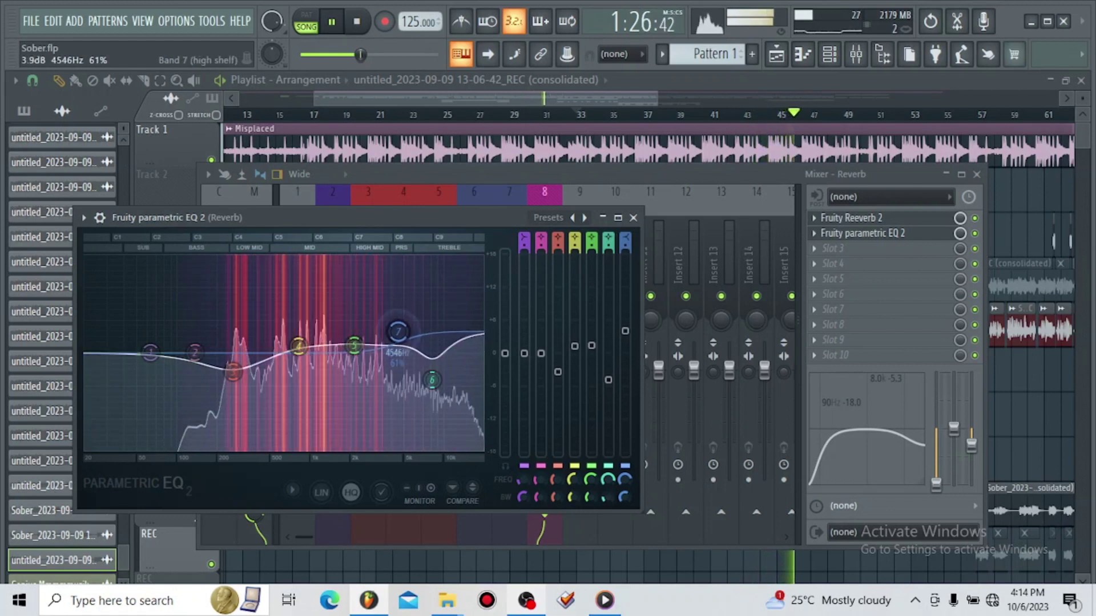
left_click(633, 218)
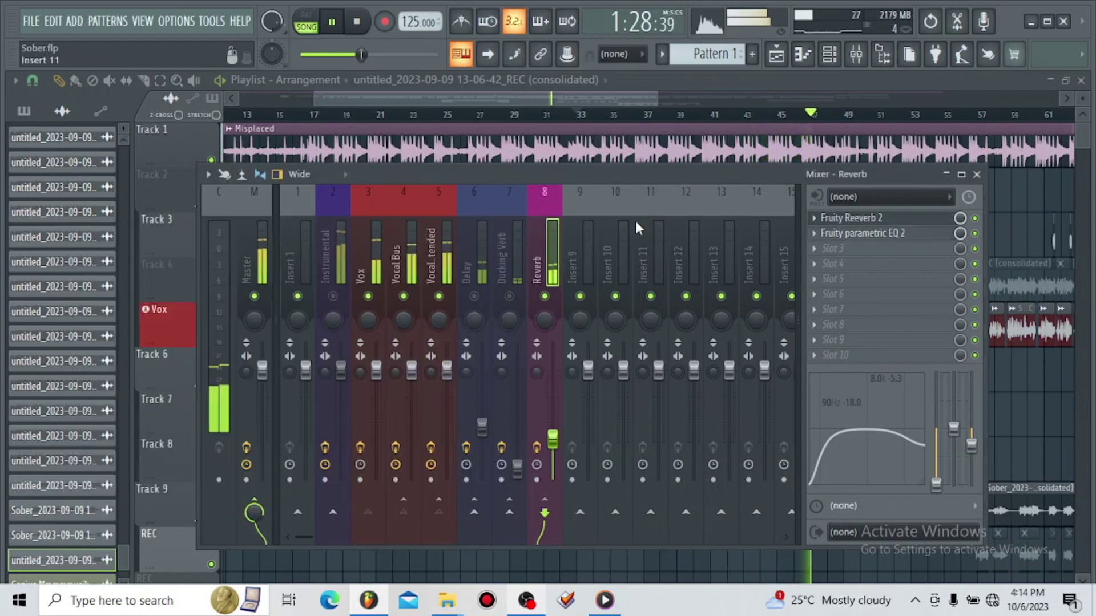
key("space")
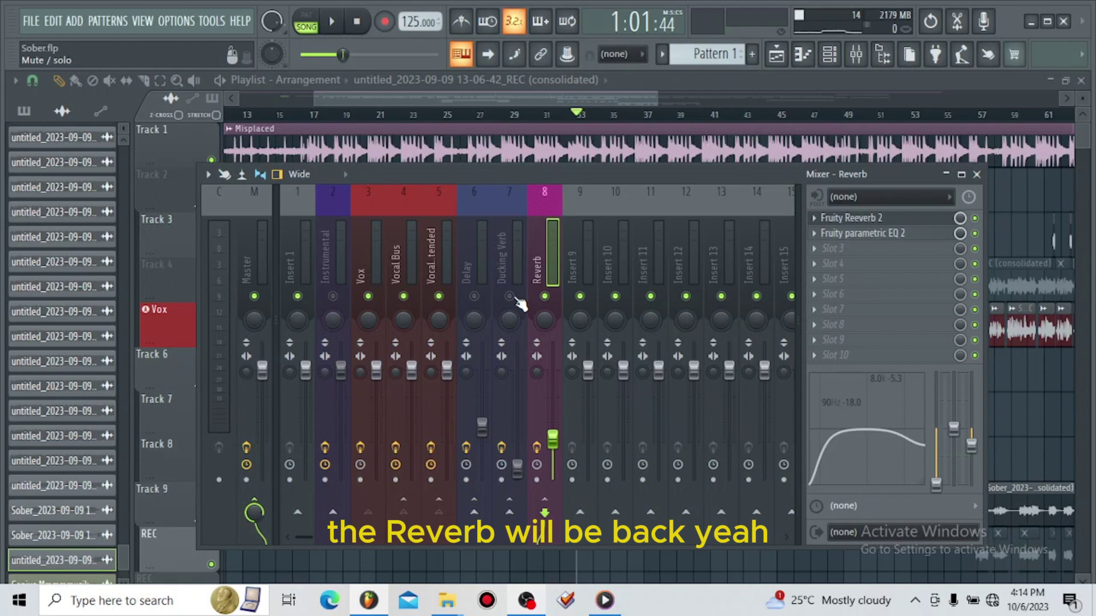
Unmute the Ducking Verb mixer track, and turn on and open its Fruity Convolver.
left_click(514, 240)
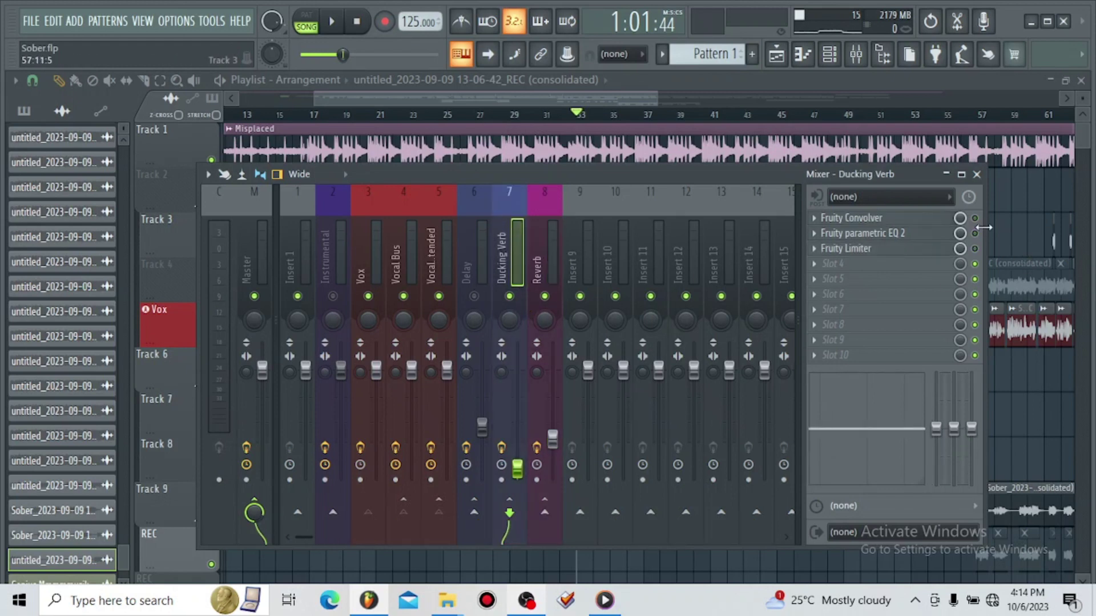
left_click(859, 218)
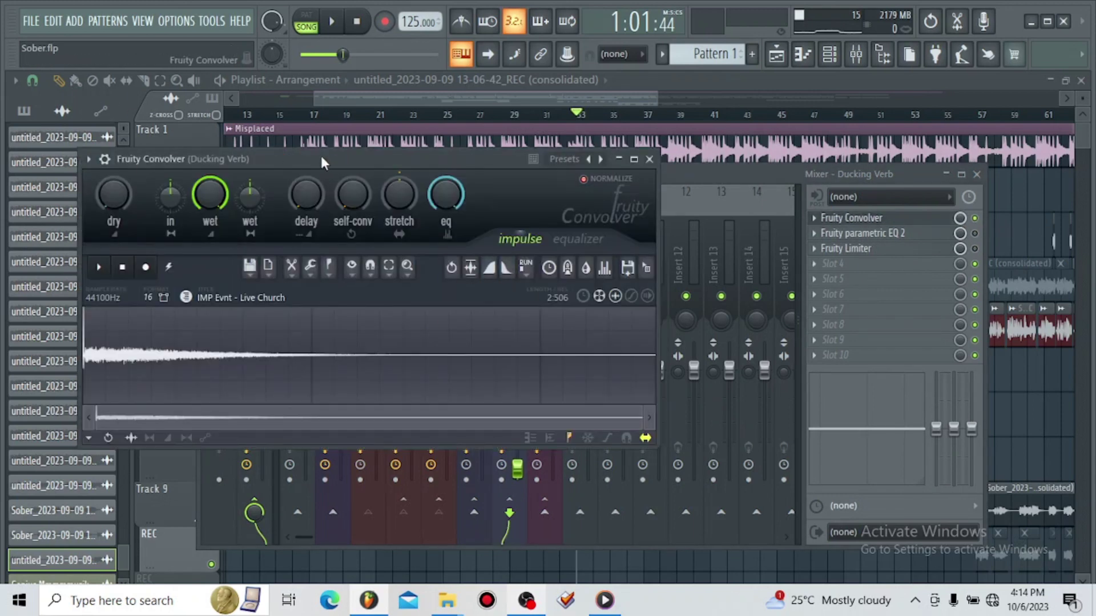
left_click_drag(321, 162, 365, 160)
Turn on the Ducking Verb track's Fruity parametric EQ 2, inspect its curve and close it.
left_click(977, 234)
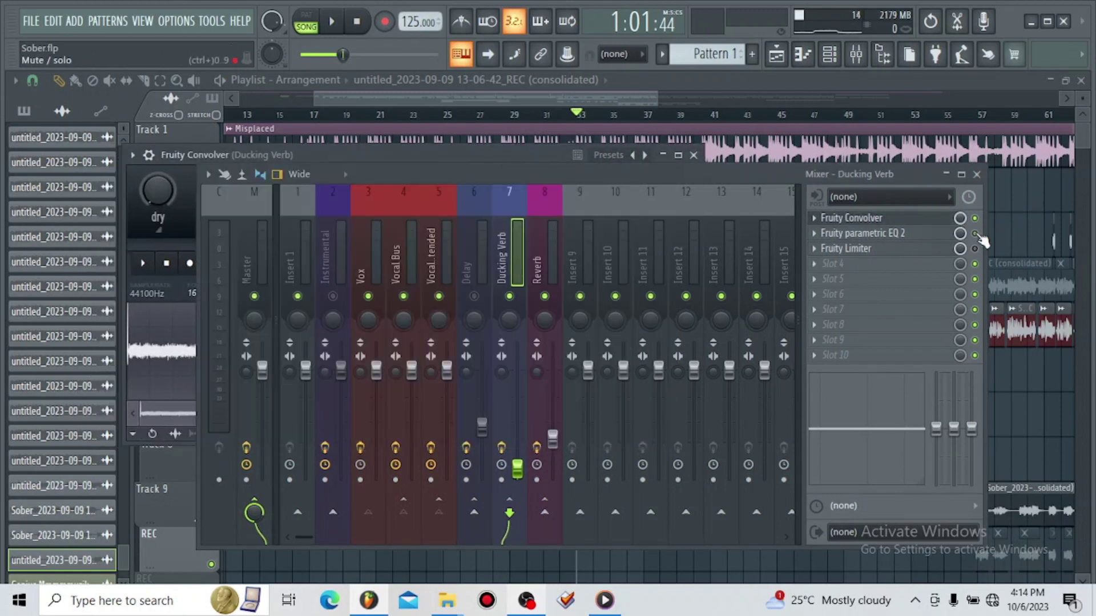
left_click(942, 234)
left_click_drag(334, 146, 582, 177)
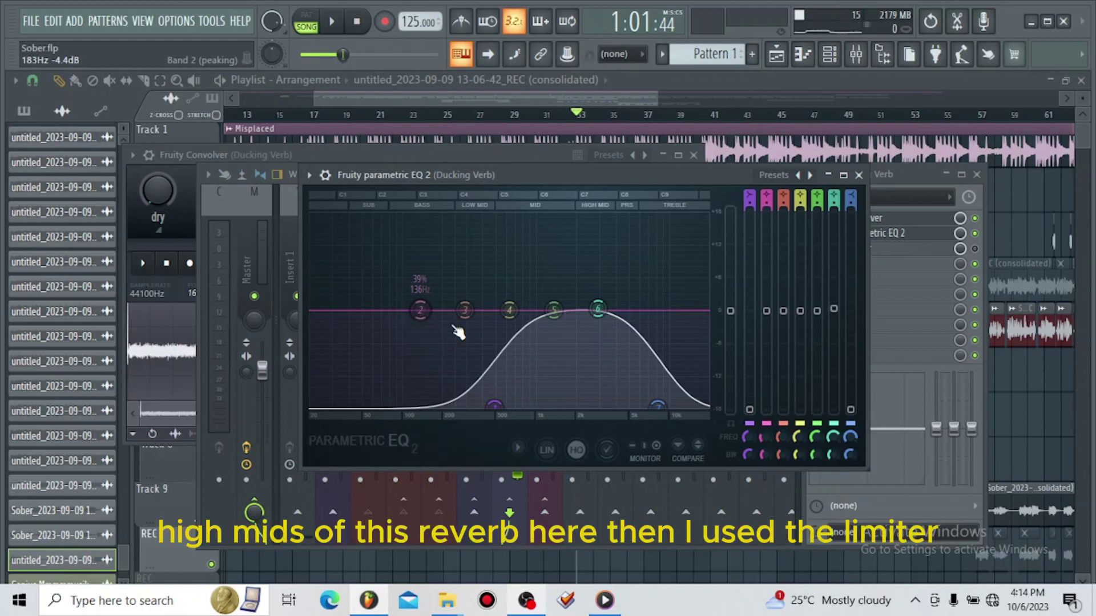
left_click(858, 175)
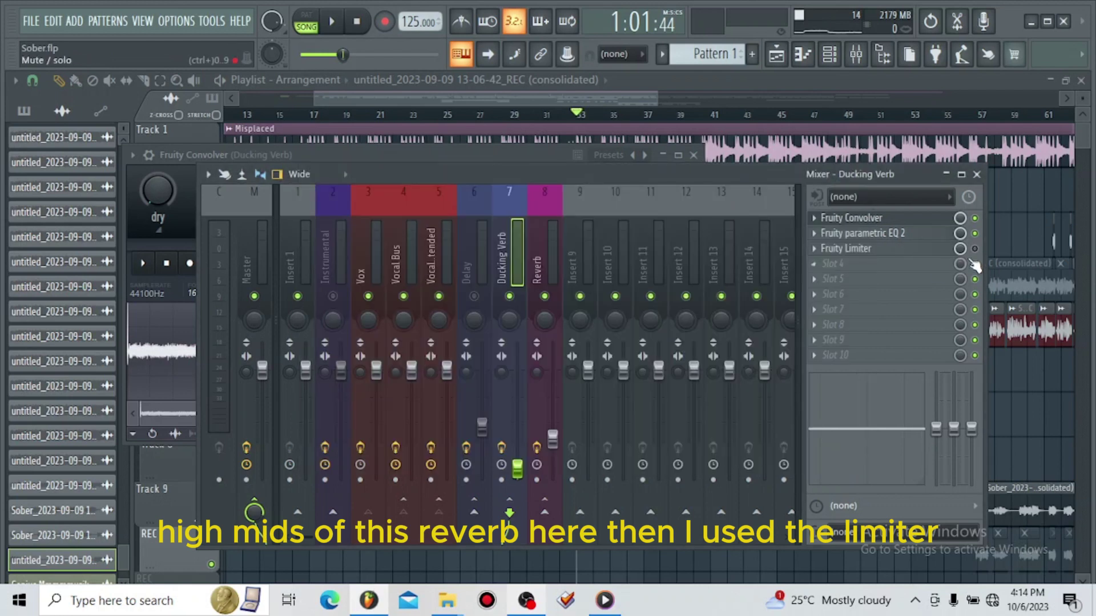
Turn on Fruity Limiter on Ducking Verb, choose Vocal Bus Extended as its compressor sidechain source and close it.
left_click(922, 250)
left_click_drag(447, 113, 645, 134)
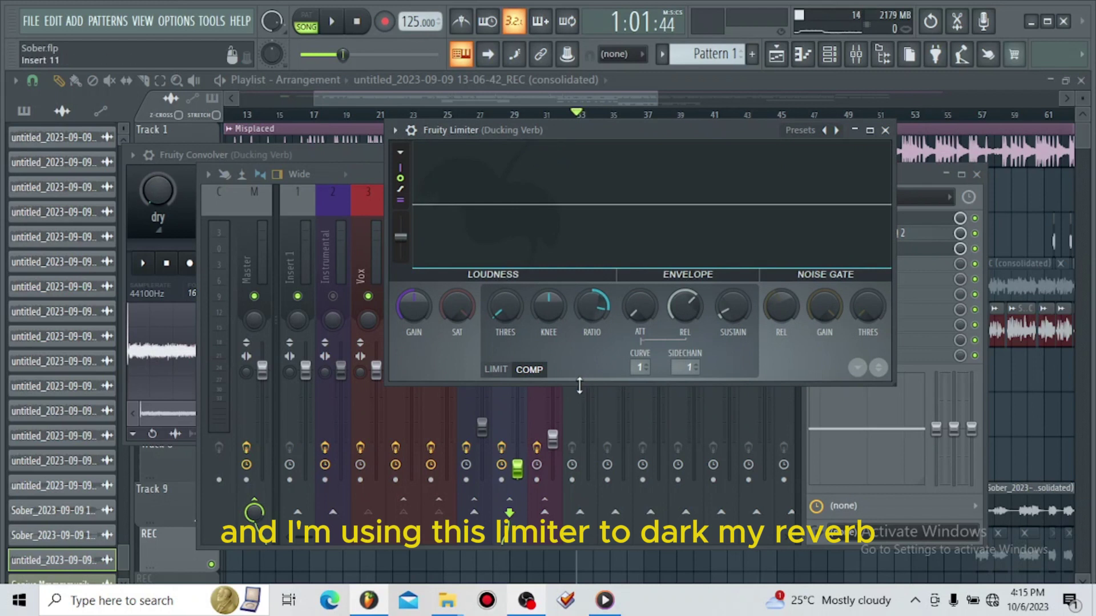
left_click(687, 368)
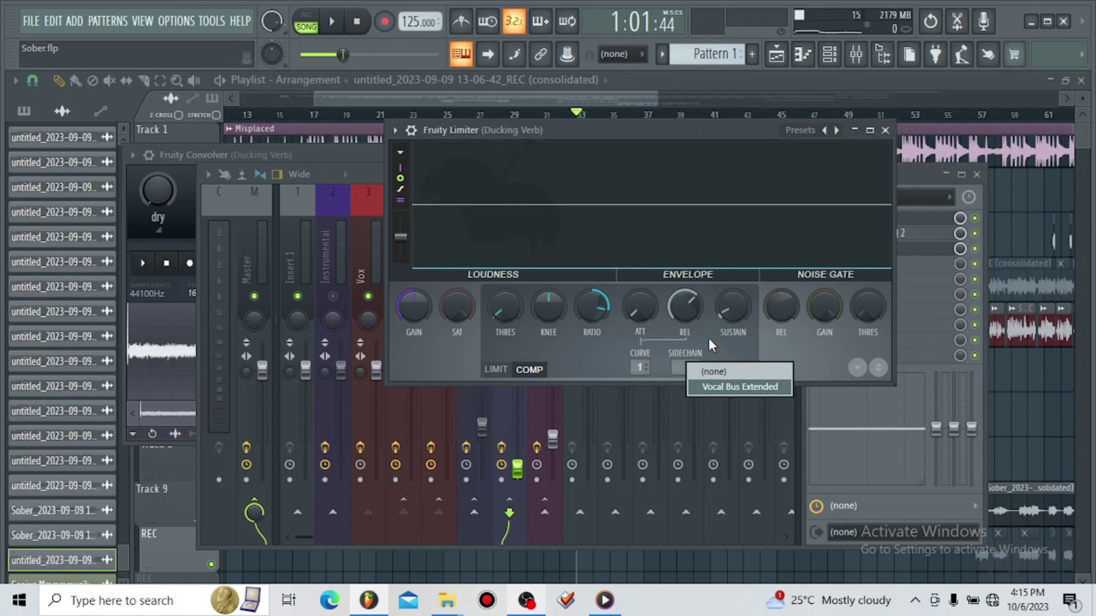
left_click(756, 387)
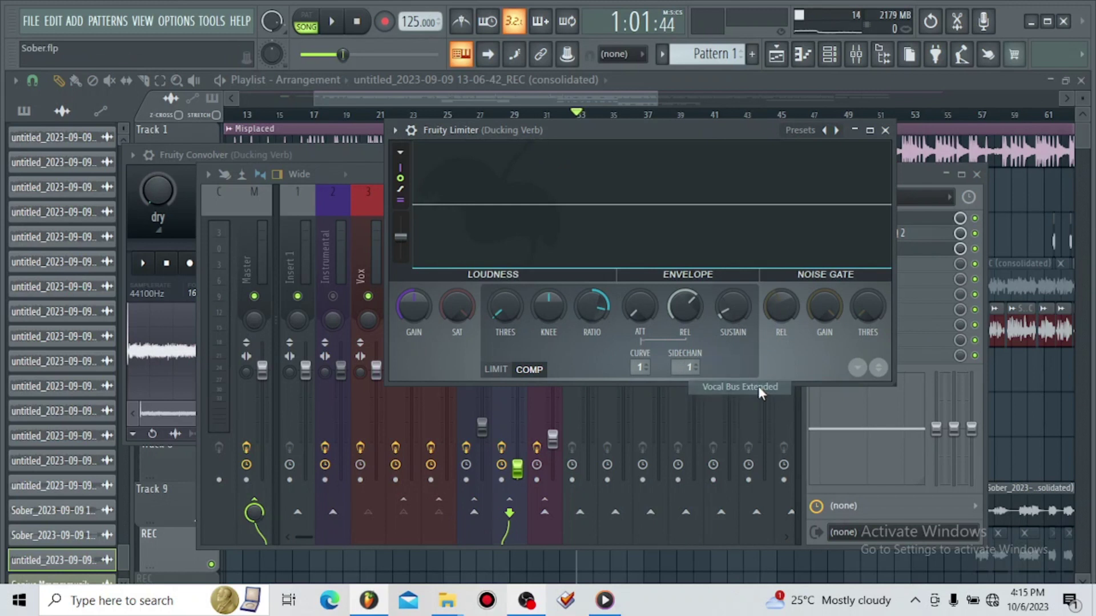
left_click_drag(504, 313, 504, 307)
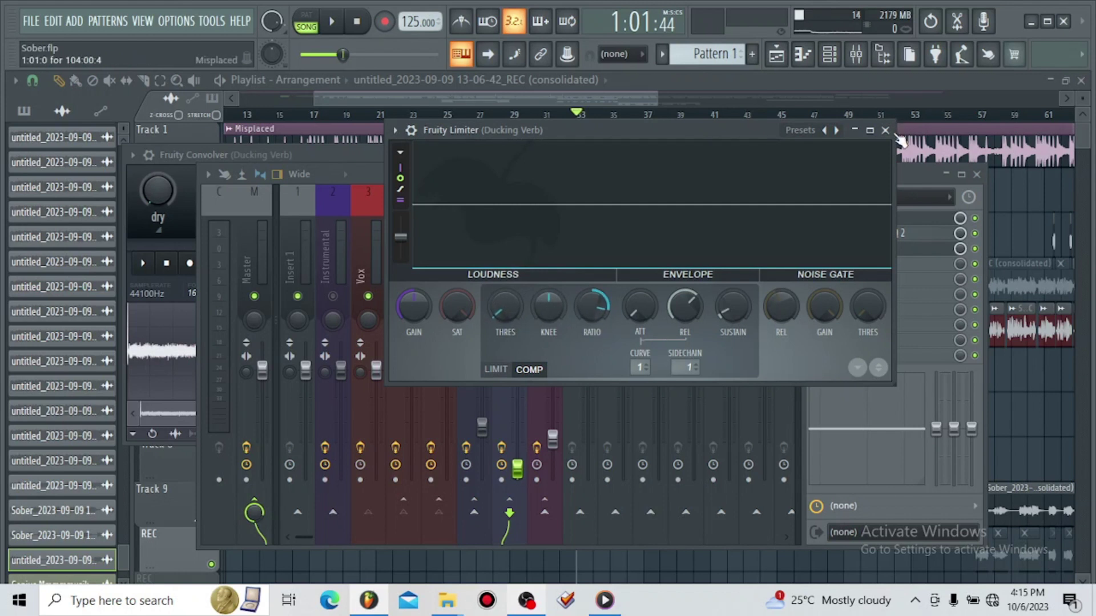
left_click(885, 130)
With Reverb muted during playback, raise the Ducking Verb volume to about 26%, and unmute Instrumental and Reverb.
key("space")
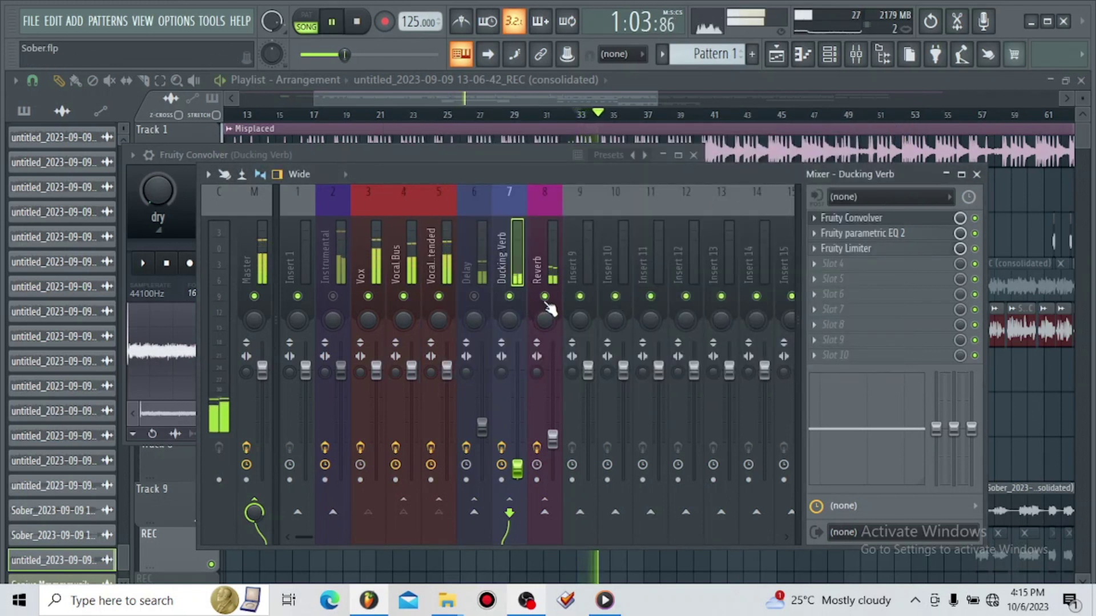
left_click(544, 297)
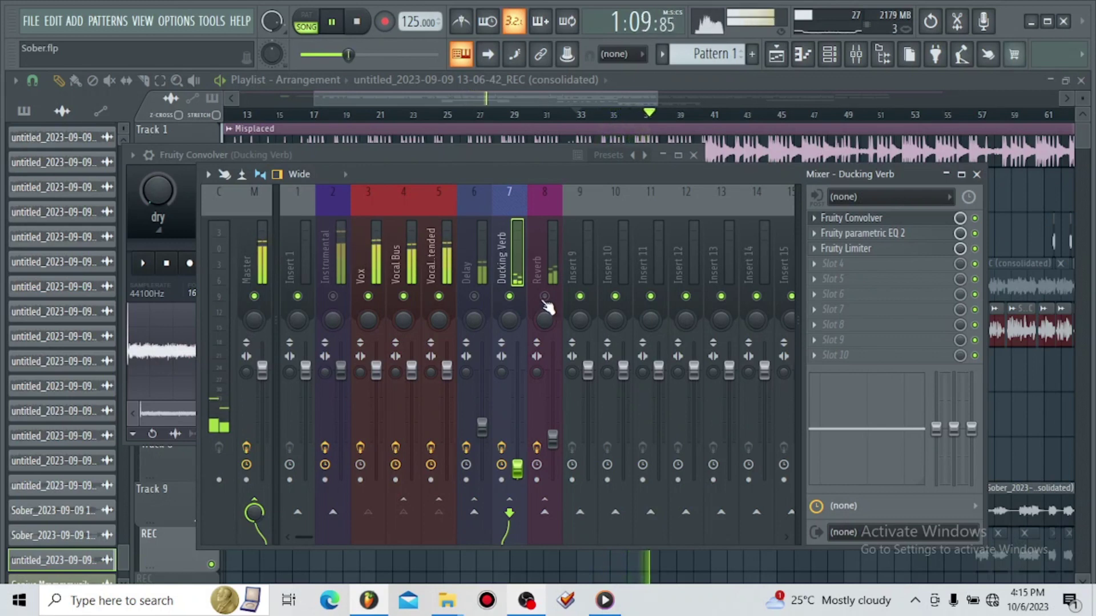
left_click_drag(517, 468, 521, 451)
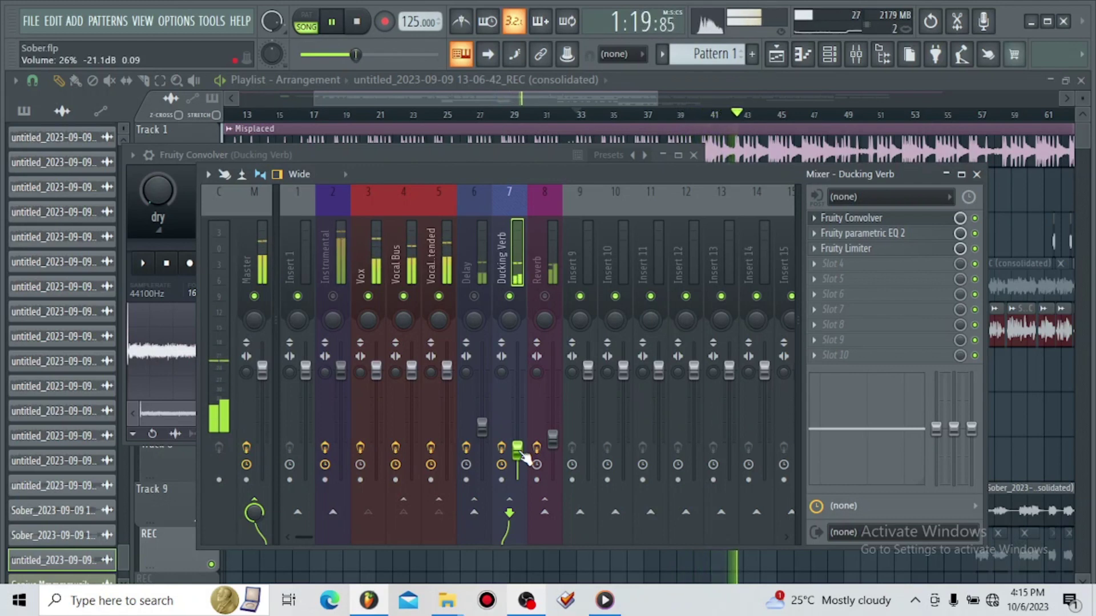
left_click_drag(519, 448, 518, 452)
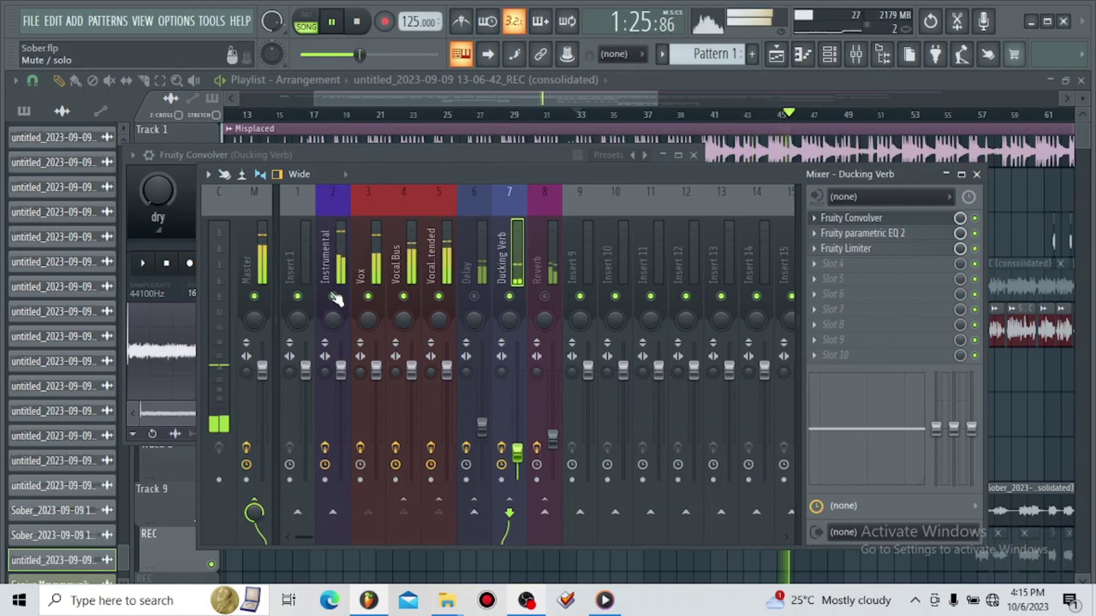
key("space")
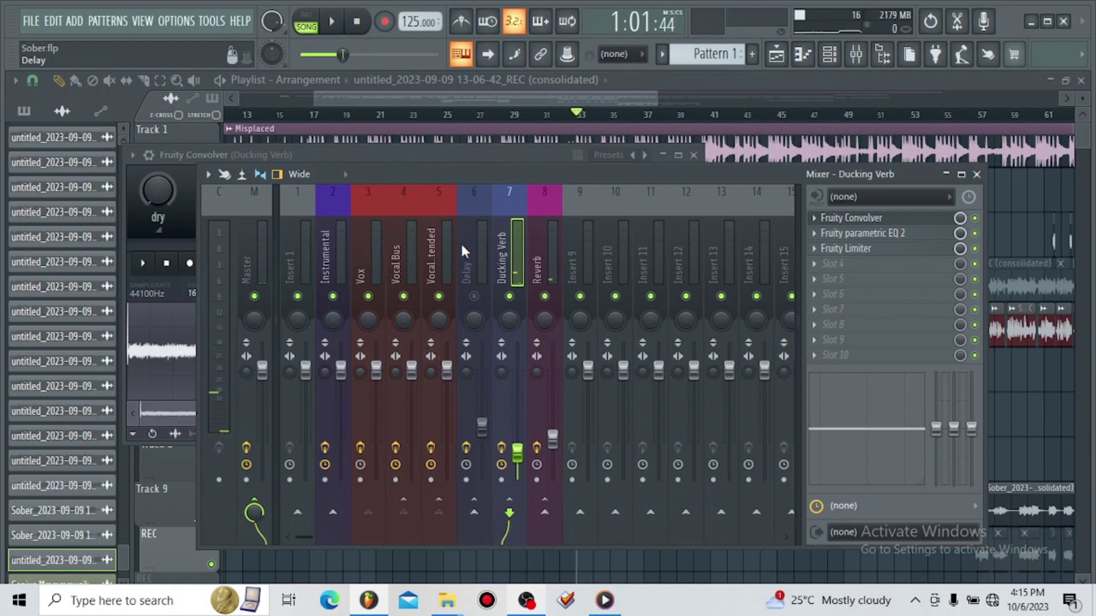
Select the Delay mixer track, mute the Instrumental track and unmute Delay.
left_click(471, 259)
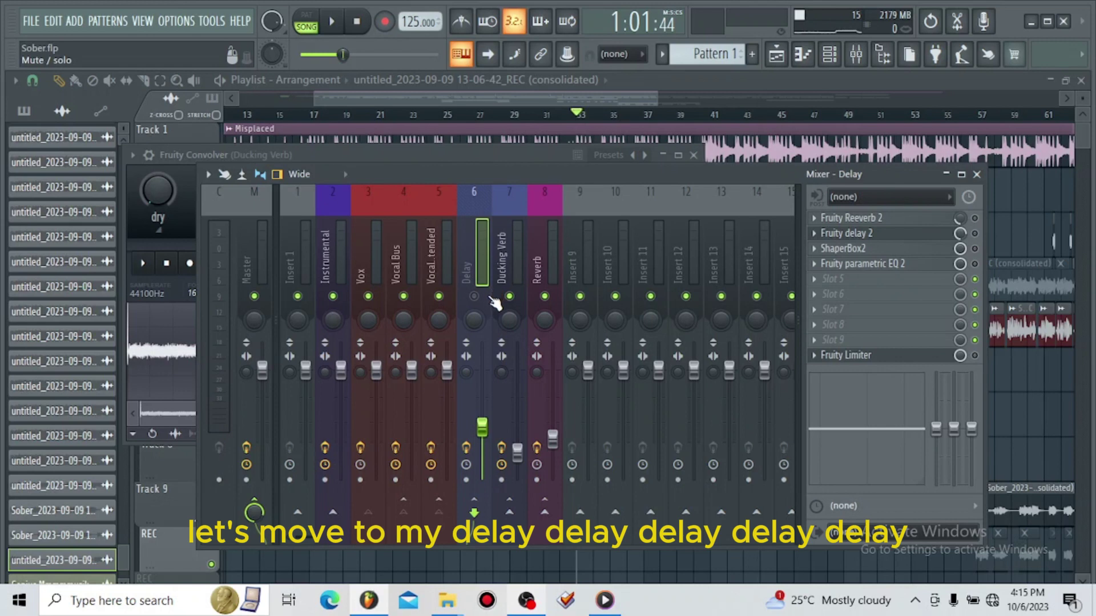
left_click(332, 297)
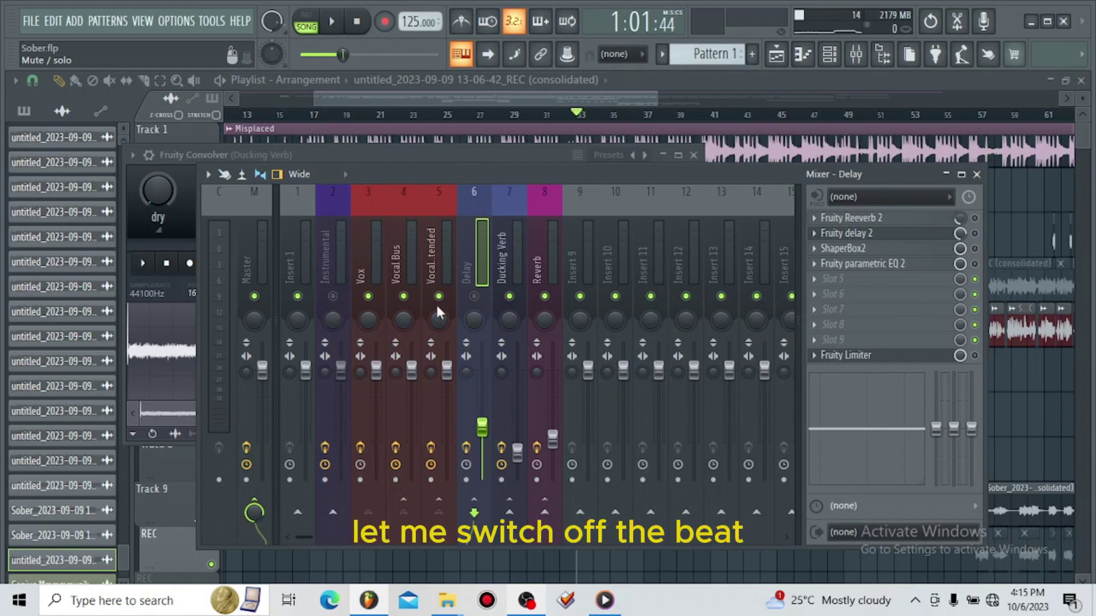
left_click(473, 296)
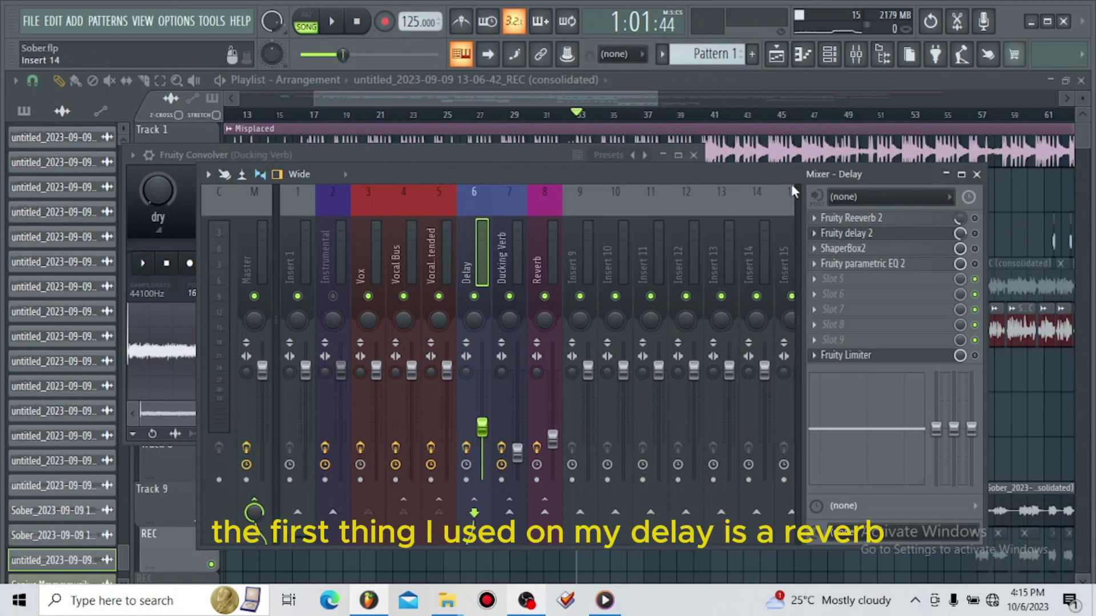
Turn on the Delay track's Fruity Reeverb 2 with a mix level of 22% and close it.
left_click(974, 218)
left_click(851, 217)
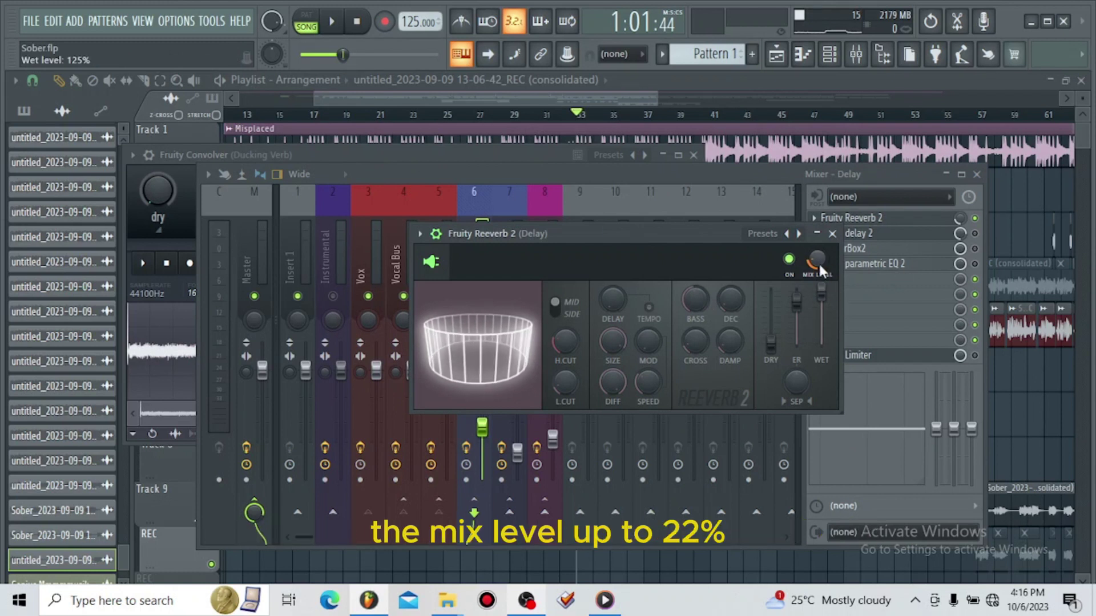
left_click_drag(820, 263, 820, 261)
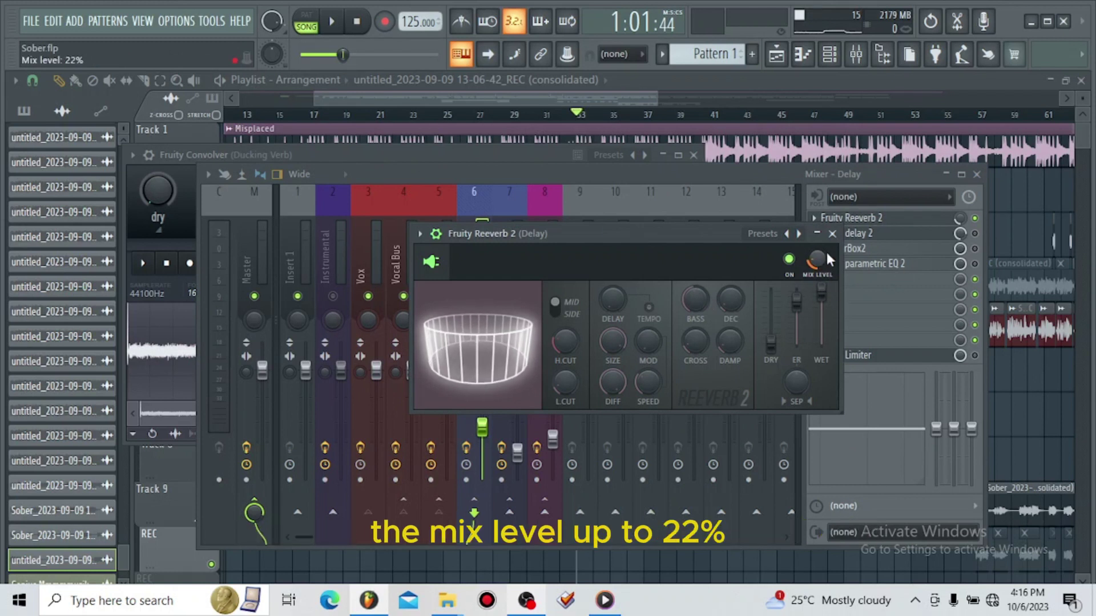
left_click(832, 234)
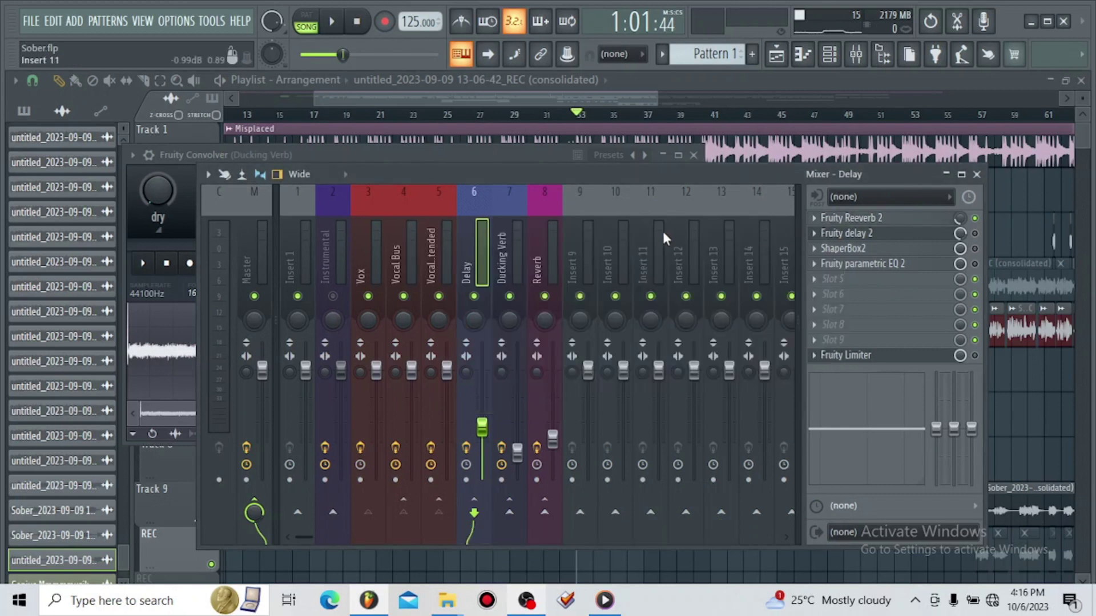
Turn on and inspect Fruity delay 2 and ShaperBox2 on the Delay track.
left_click(845, 233)
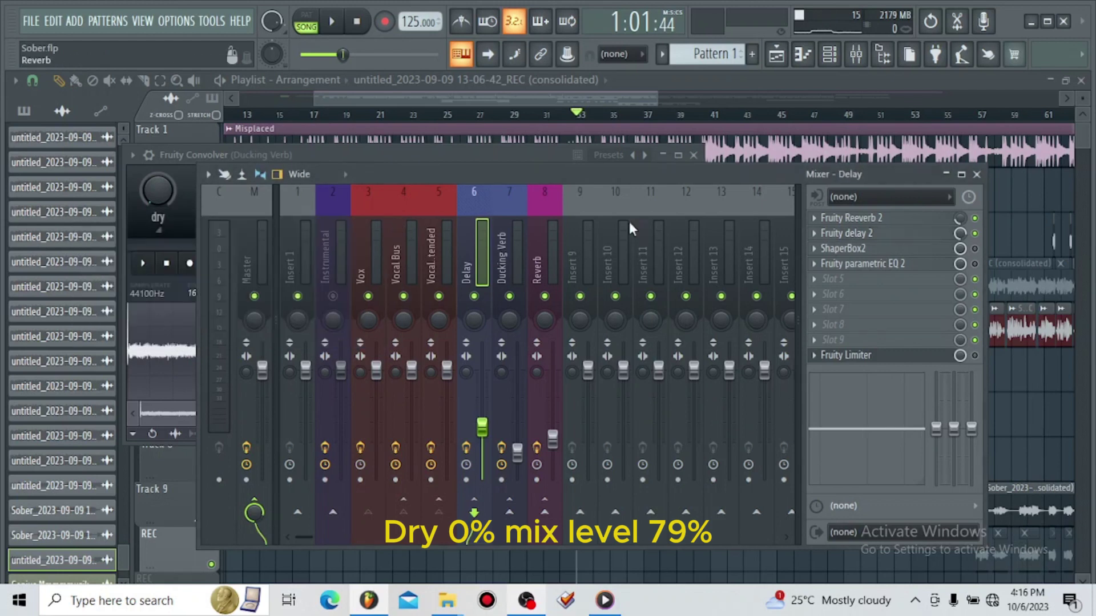
left_click(393, 218)
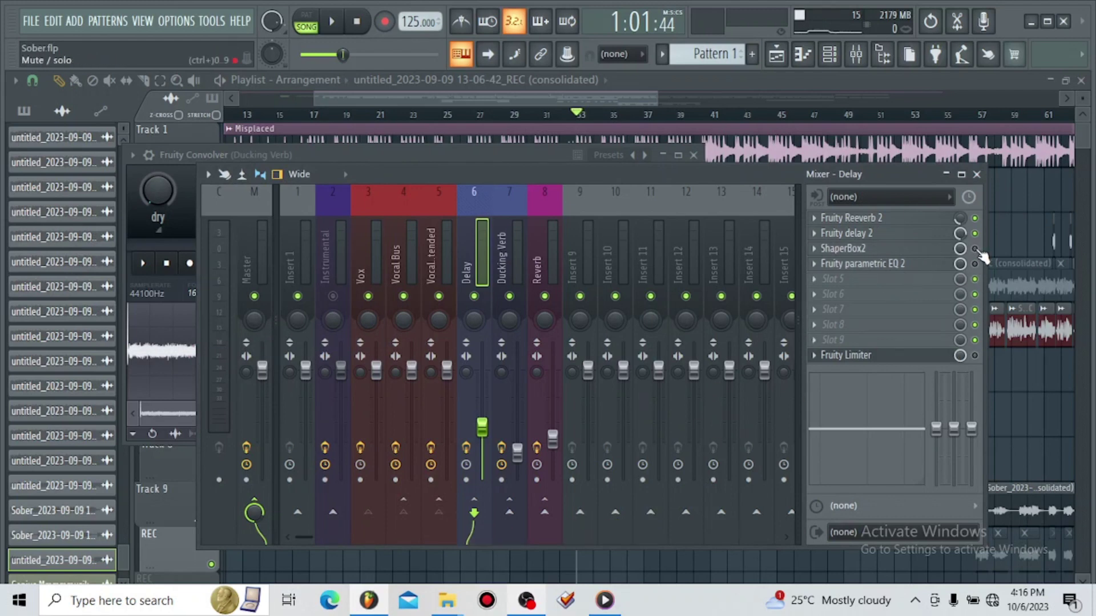
left_click(930, 251)
left_click_drag(424, 245, 585, 125)
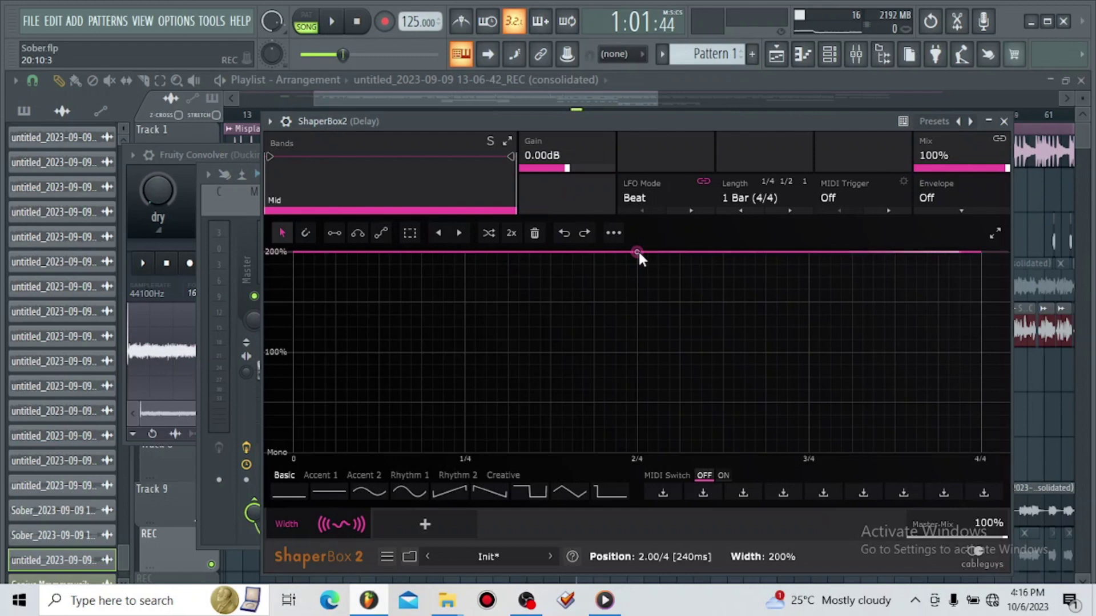
left_click(1004, 121)
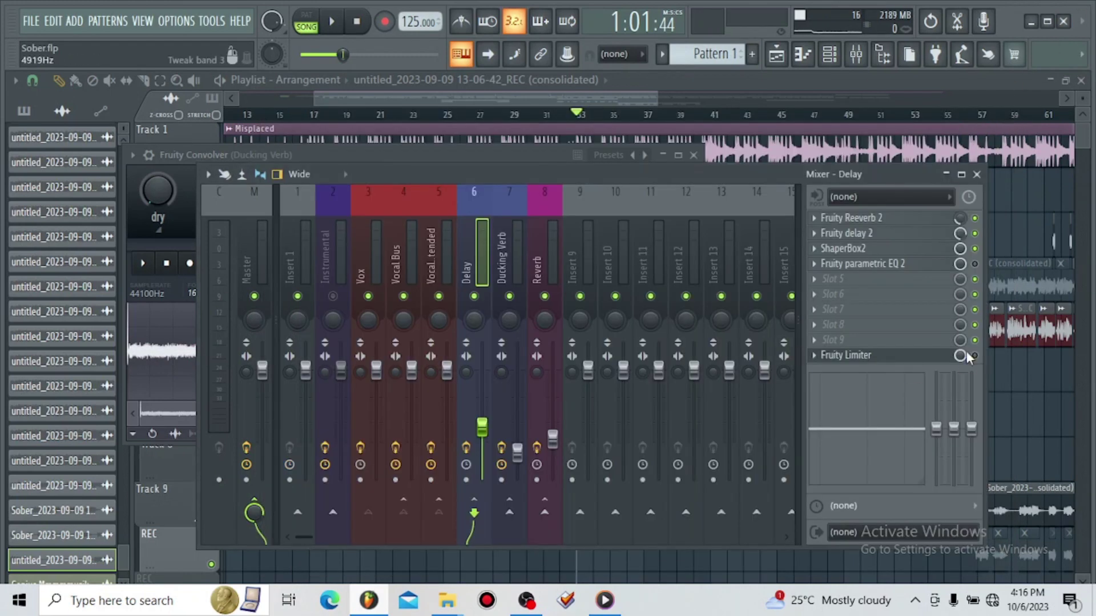
Turn on the Delay track's Fruity parametric EQ 2 and load the Old Telephone preset.
left_click(913, 264)
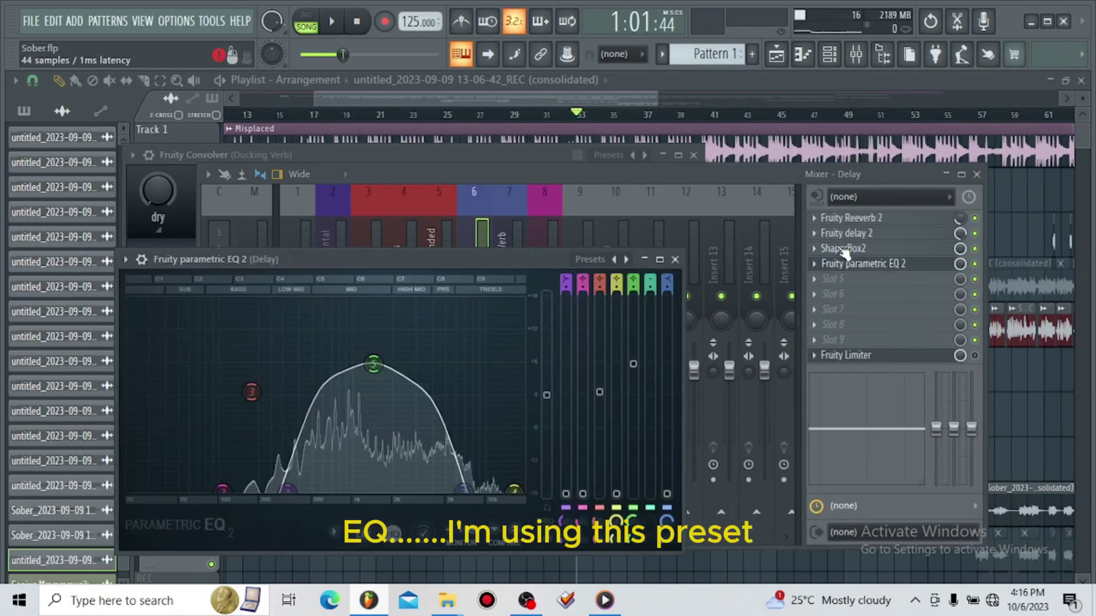
left_click(744, 212)
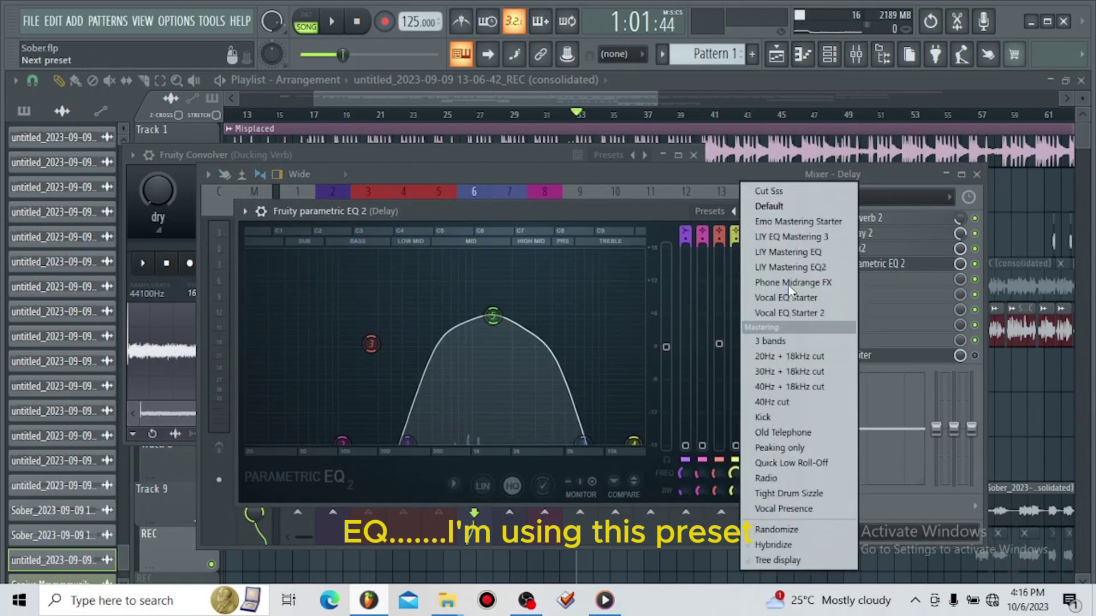
left_click(784, 432)
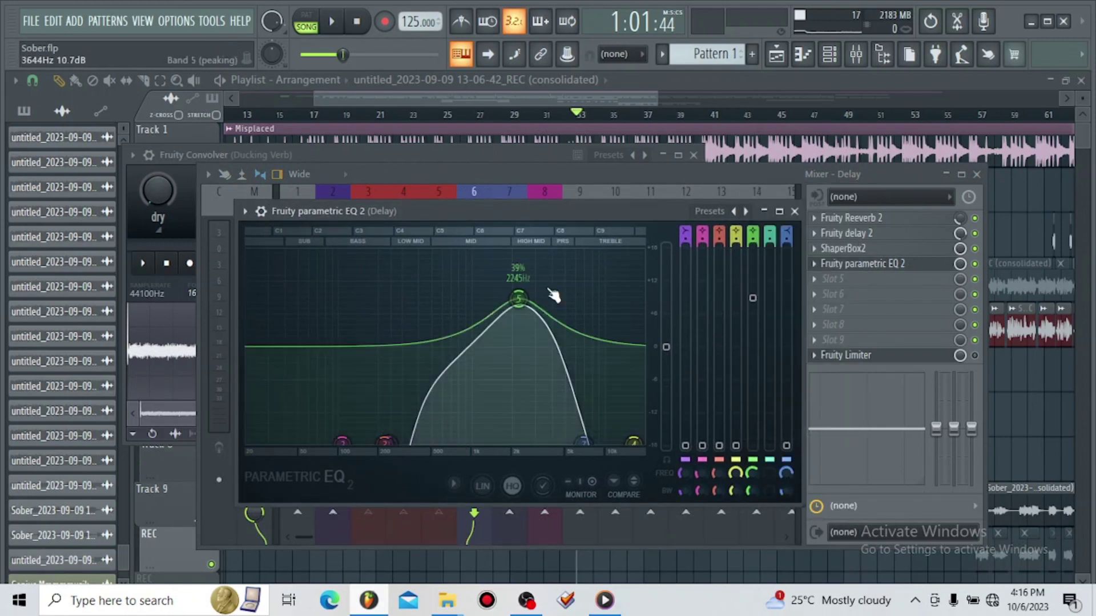
Reshape the Delay EQ with band 5 at about 1167 Hz with a slight boost and band 3 raised near 0 dB, closing it.
left_click_drag(519, 298, 479, 331)
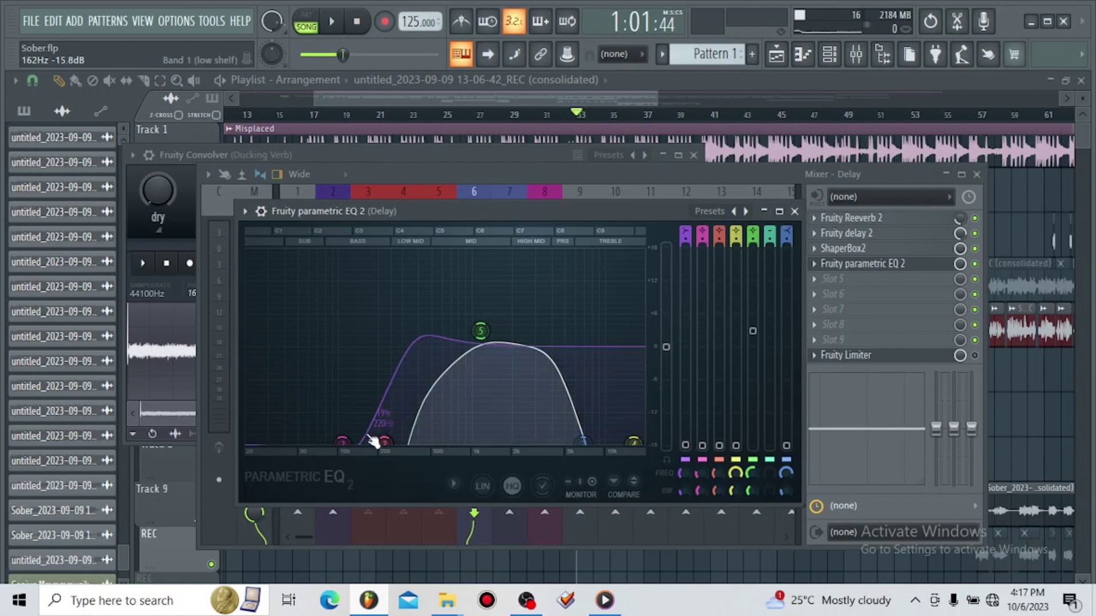
left_click_drag(374, 440, 384, 350)
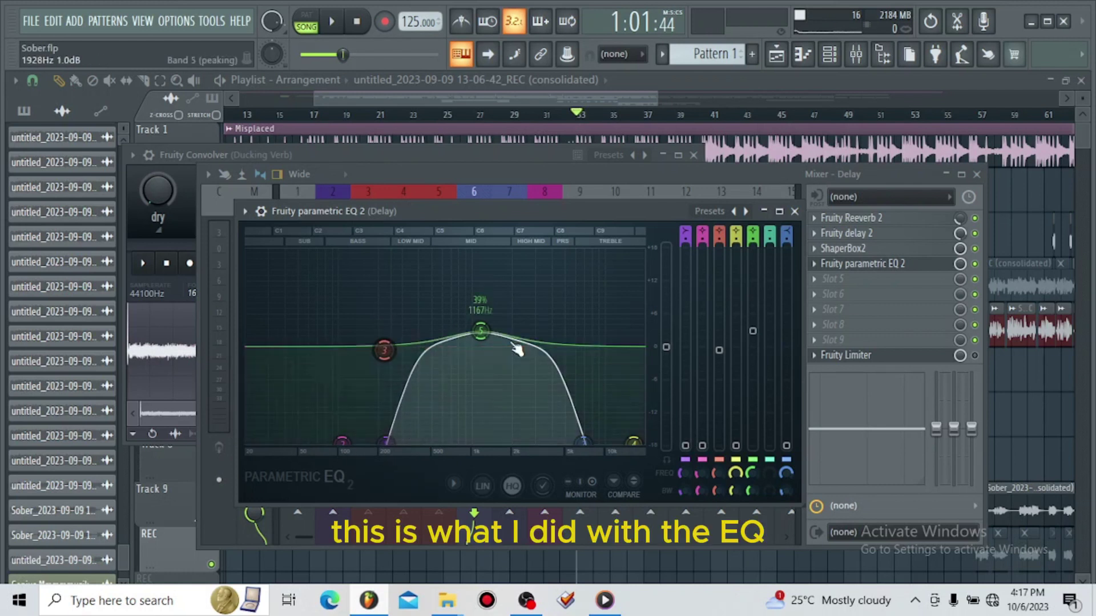
left_click_drag(481, 331, 480, 326)
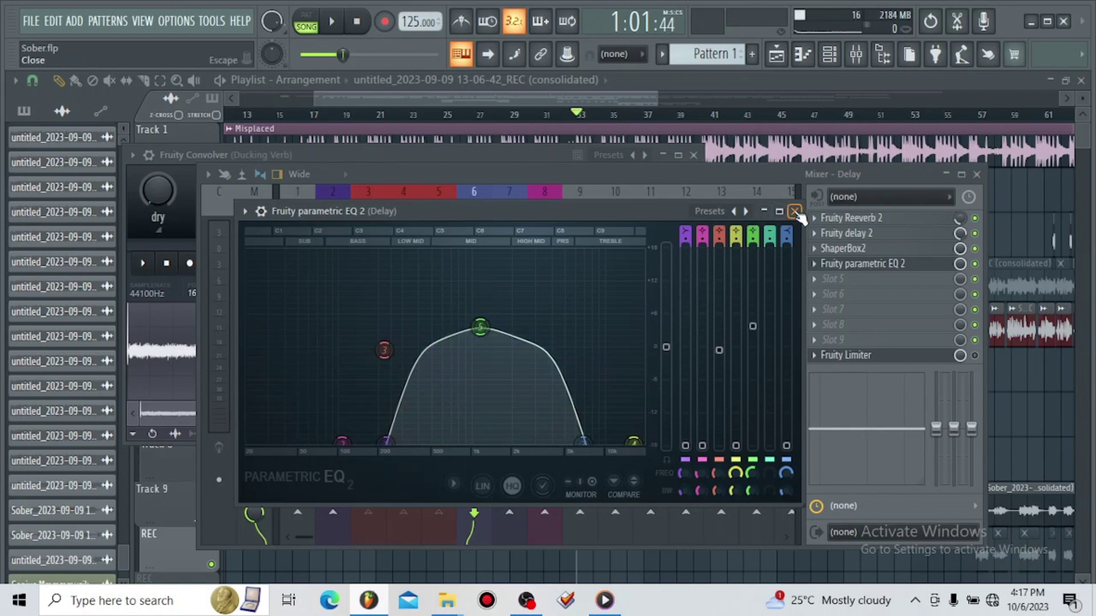
left_click(794, 211)
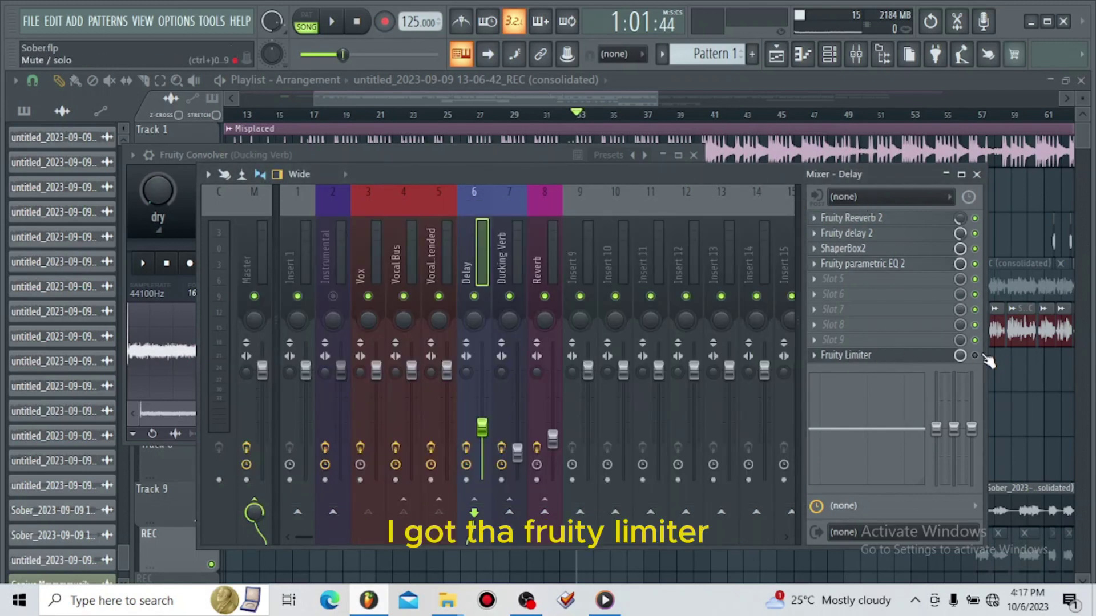
Turn on the Delay track's Fruity Limiter, check its sidechain source and close it.
left_click(941, 359)
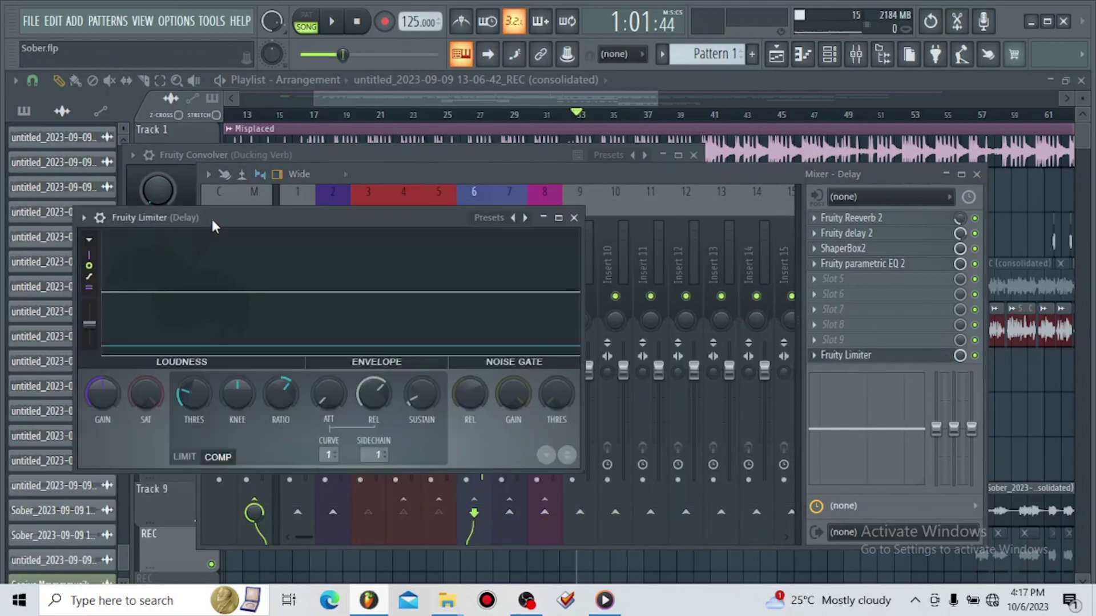
left_click_drag(247, 229, 552, 189)
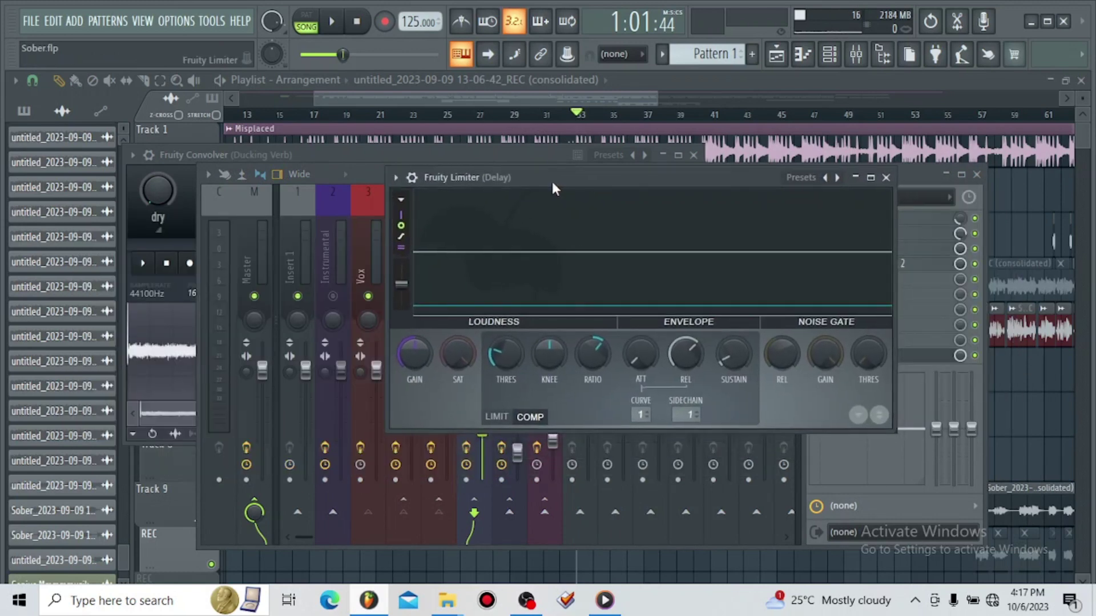
left_click(692, 415)
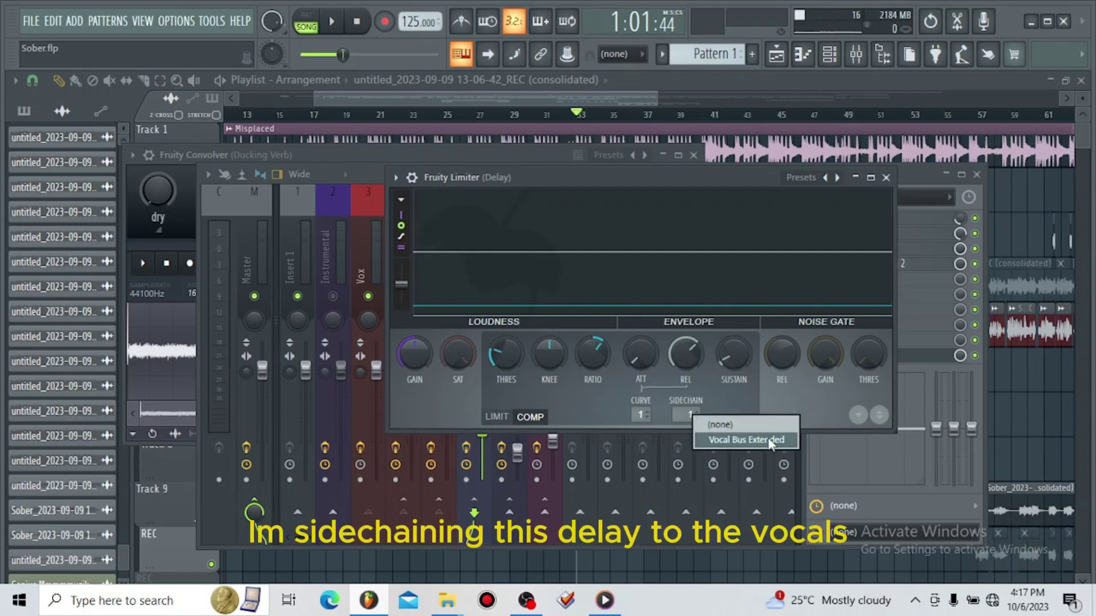
left_click(607, 419)
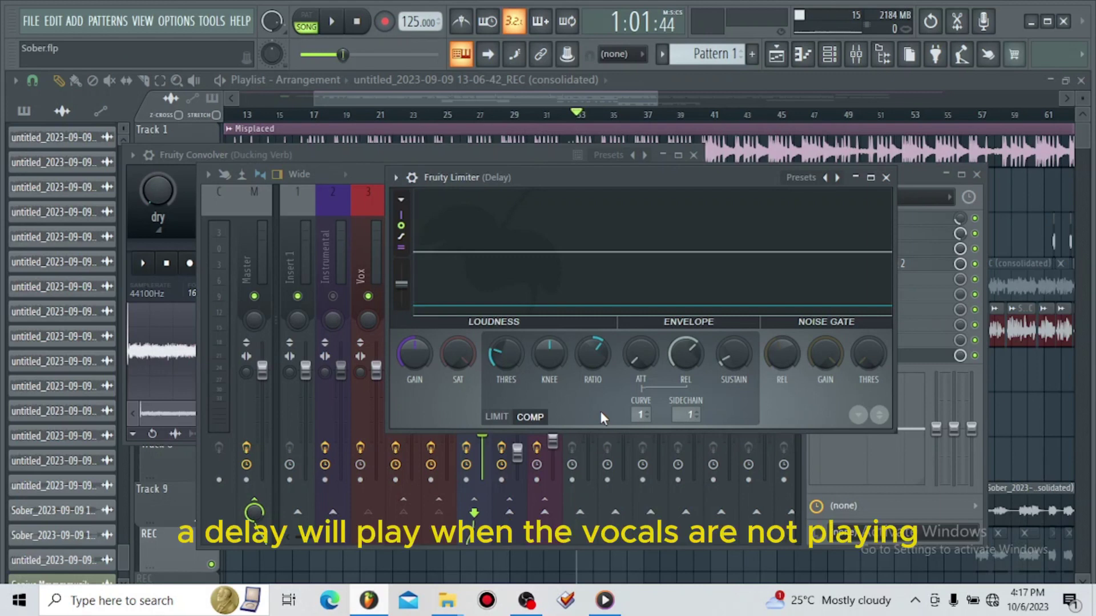
key("Escape")
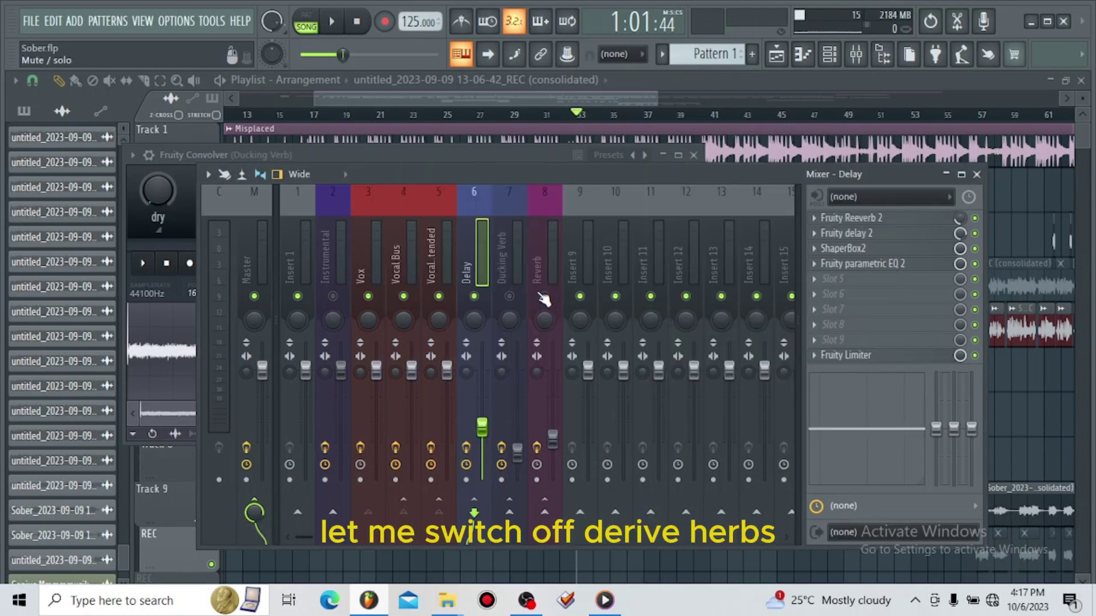
With Ducking Verb and Reverb muted during playback, lower the Delay limiter's compressor threshold to about -35 dB and close the limiter.
key("space")
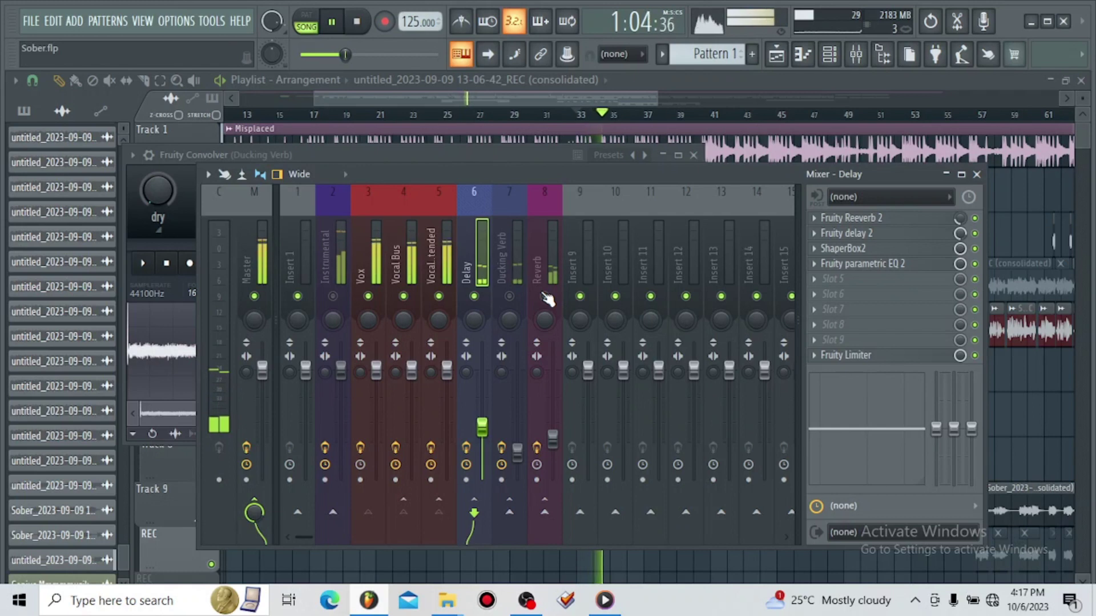
left_click(545, 295)
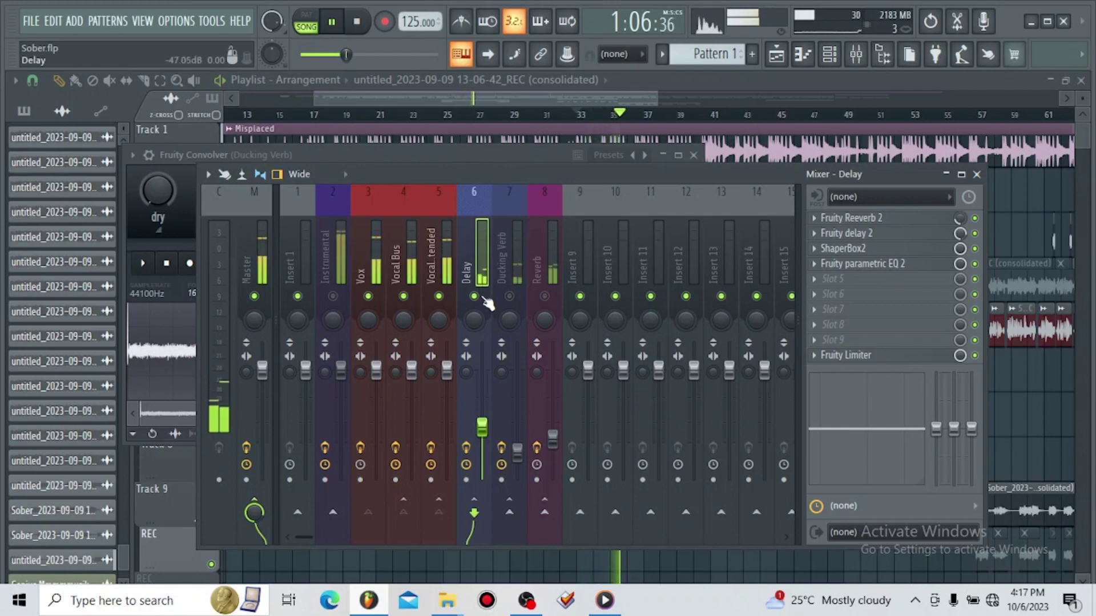
left_click(846, 355)
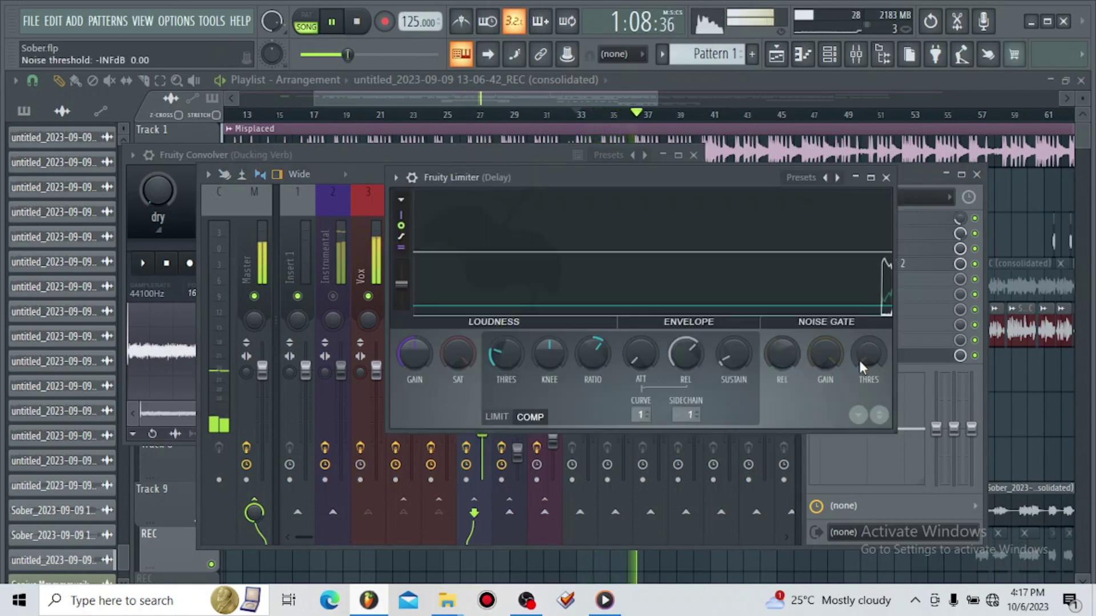
left_click_drag(514, 350, 514, 375)
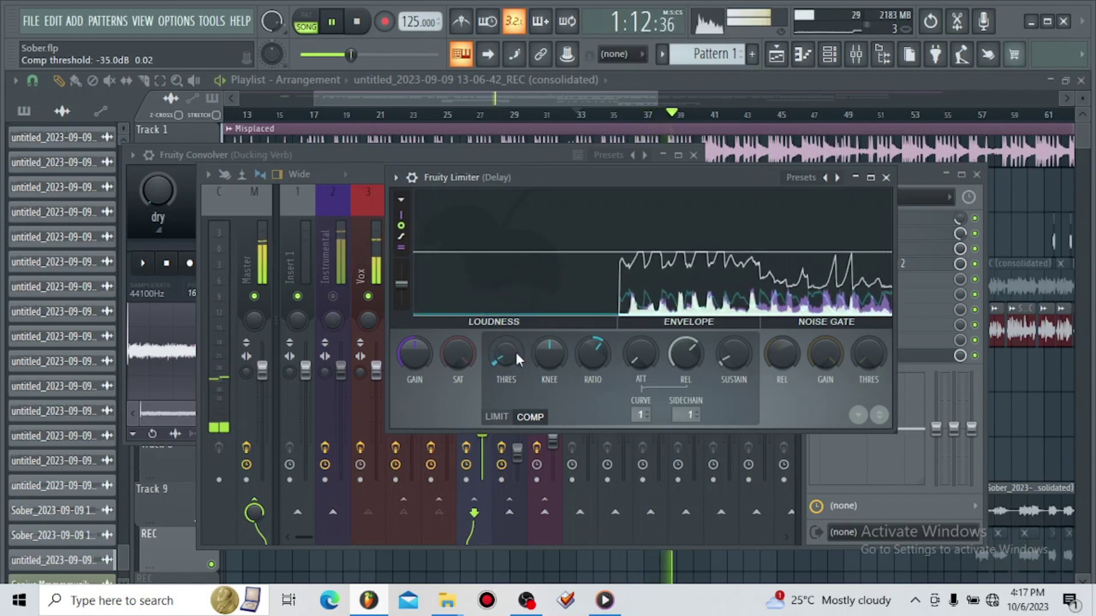
left_click(885, 178)
Unmute the Ducking Verb, Reverb and Instrumental mixer tracks while the song plays.
left_click(509, 297)
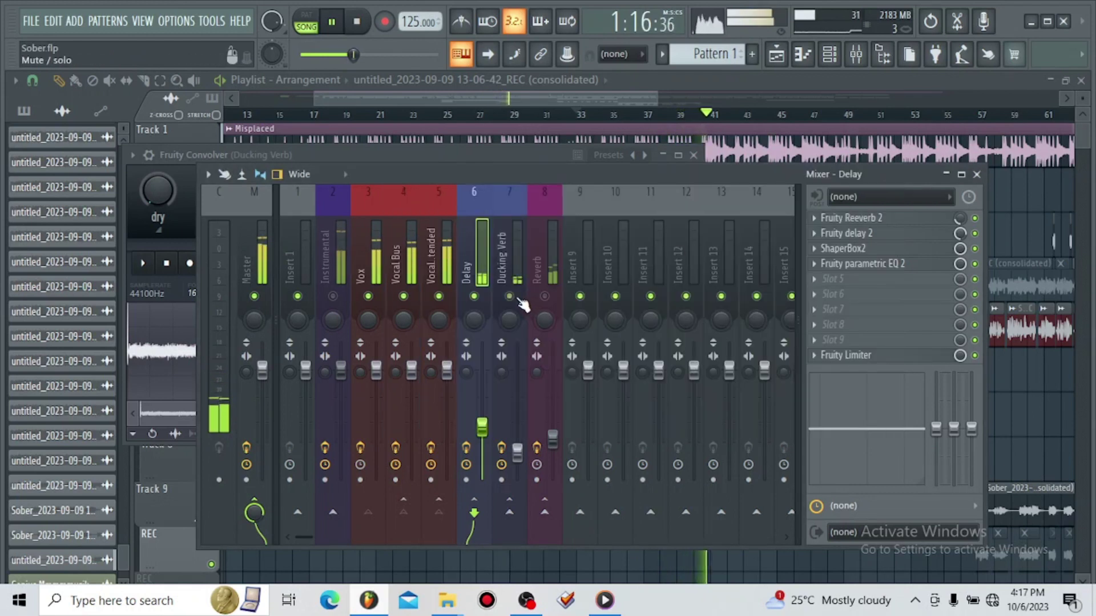
left_click(545, 296)
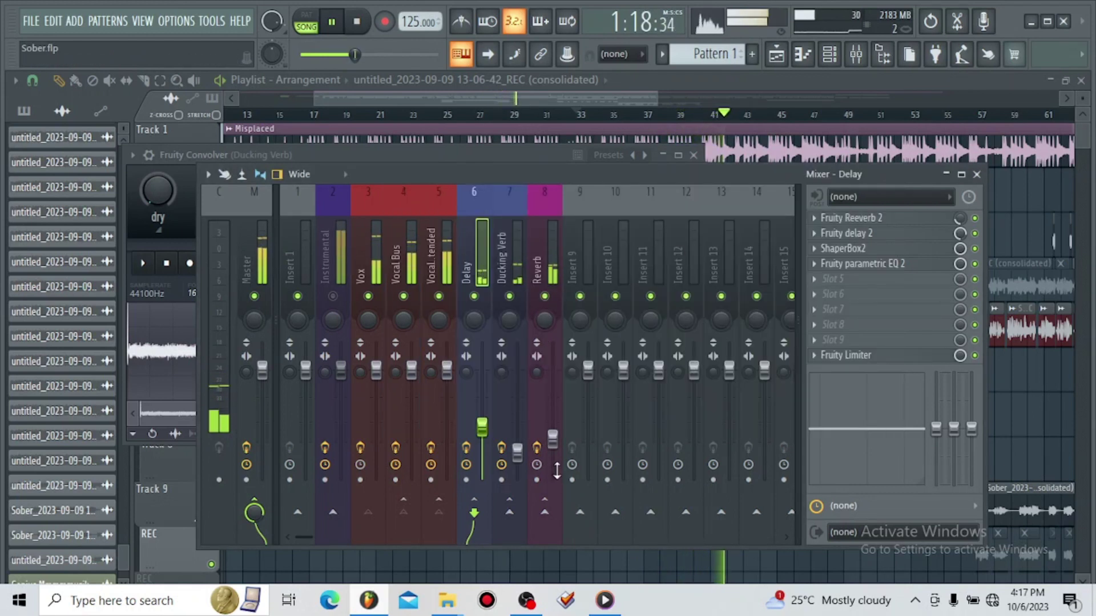
left_click(334, 298)
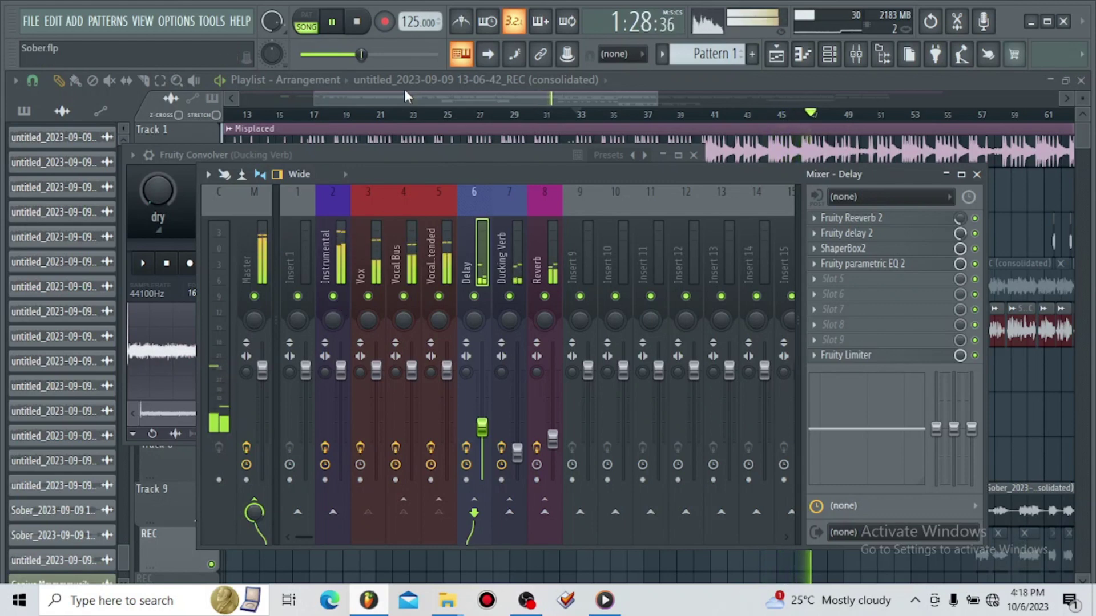
Mute Track 6 in the playlist, return to the mixer and stop playback.
left_click_drag(406, 92, 494, 111)
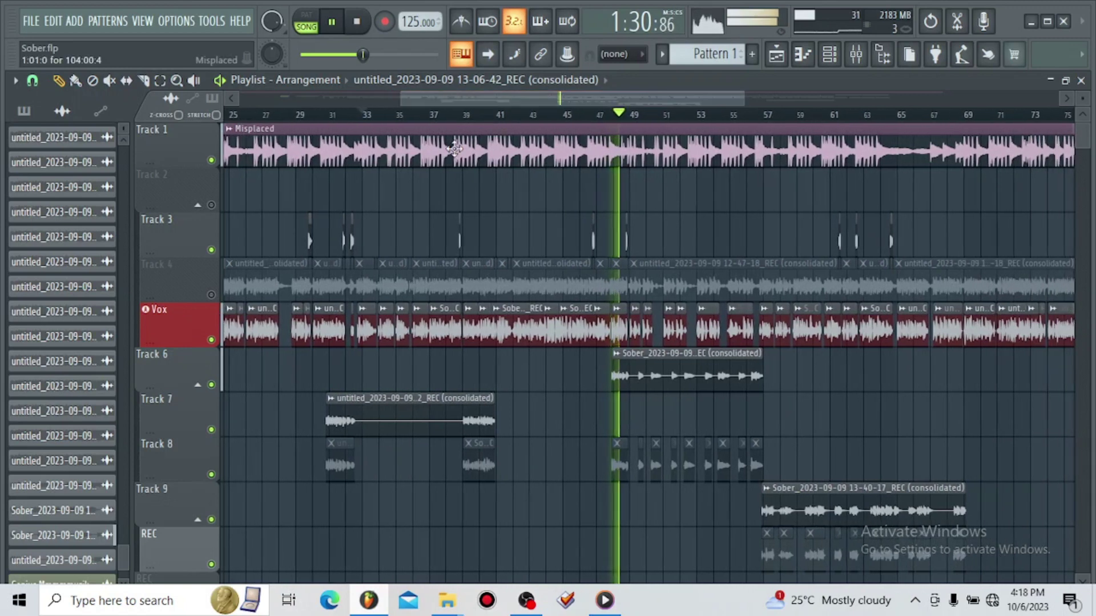
left_click(212, 385)
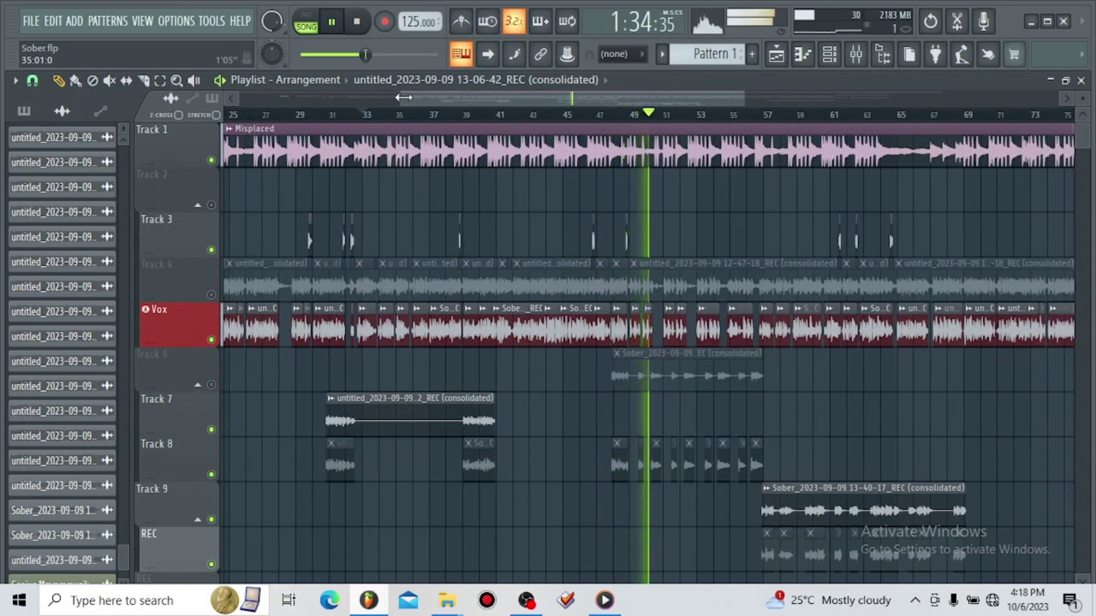
left_click_drag(400, 101, 438, 103)
key("F9")
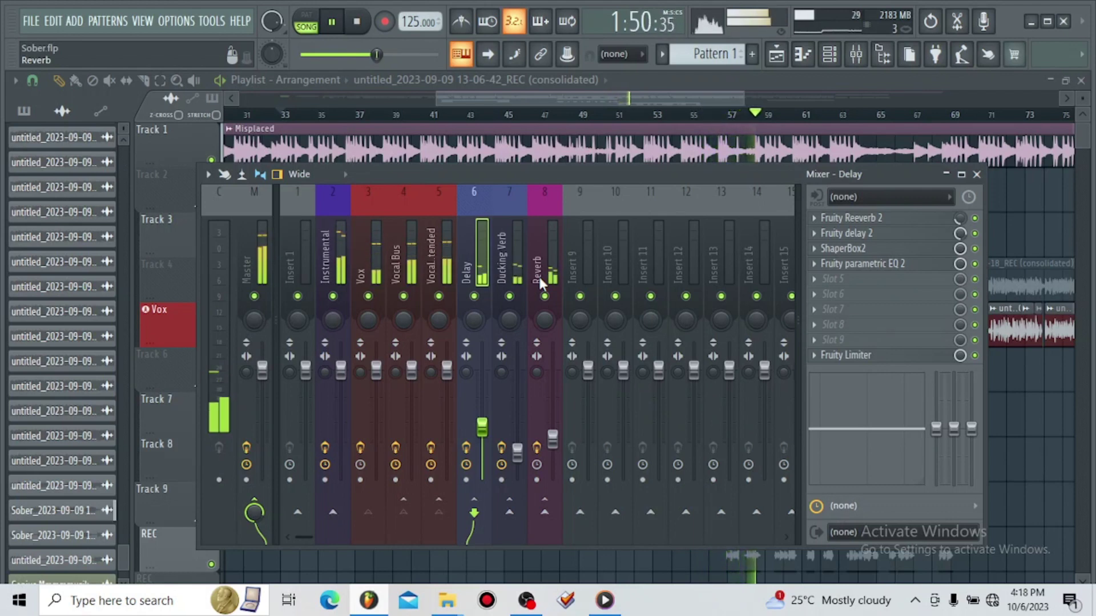
key("space")
Inspect the low-band settings of Maximus on the Instrumental mixer track and close the plugin.
left_click(337, 258)
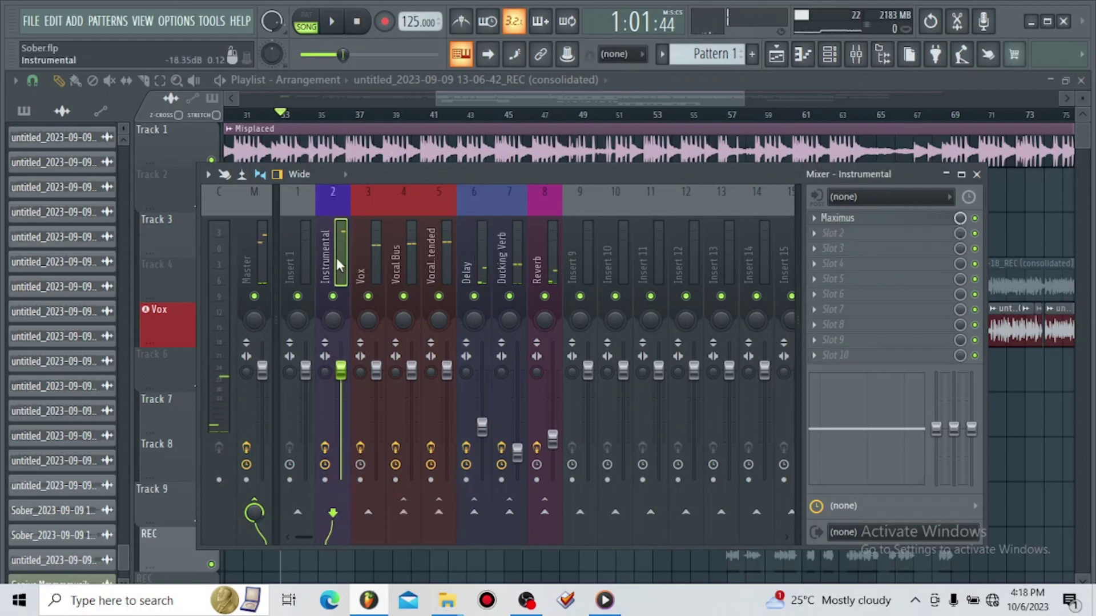
left_click(871, 219)
left_click_drag(282, 240, 552, 200)
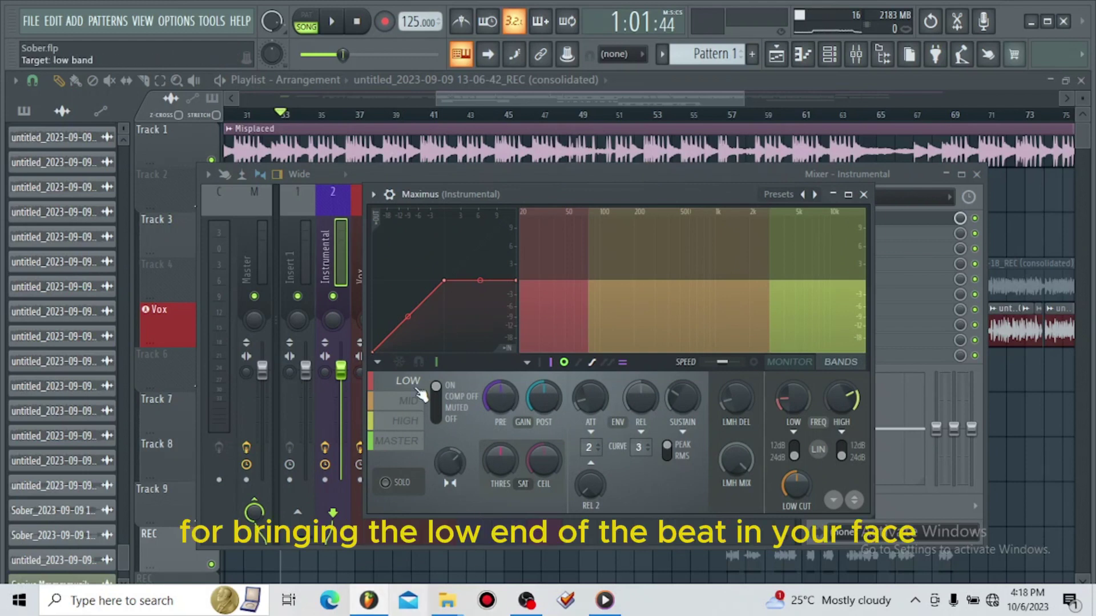
left_click_drag(449, 462, 450, 479)
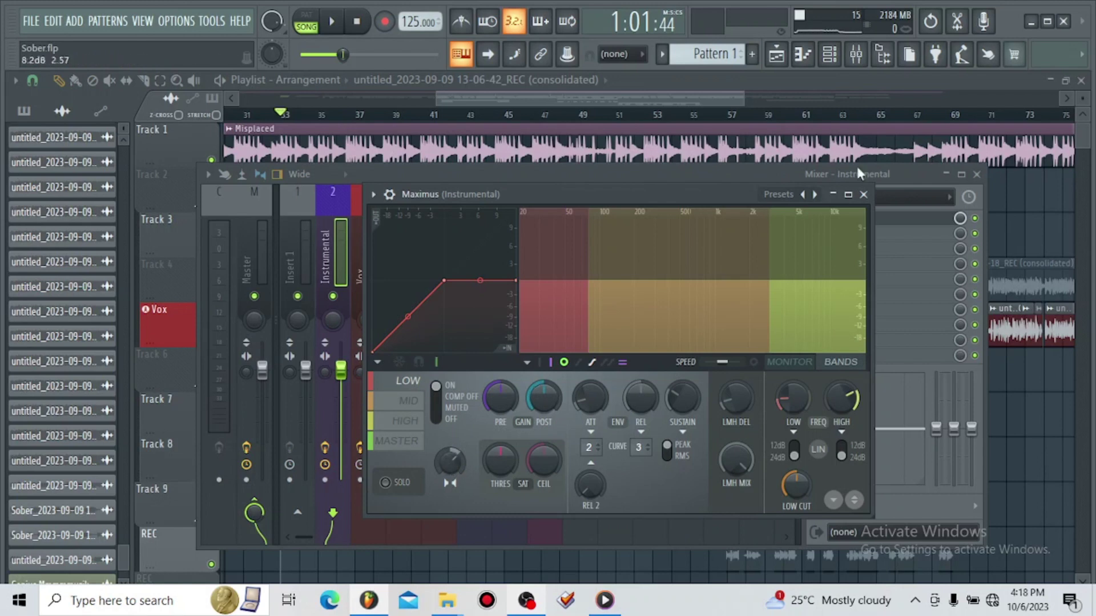
left_click(863, 195)
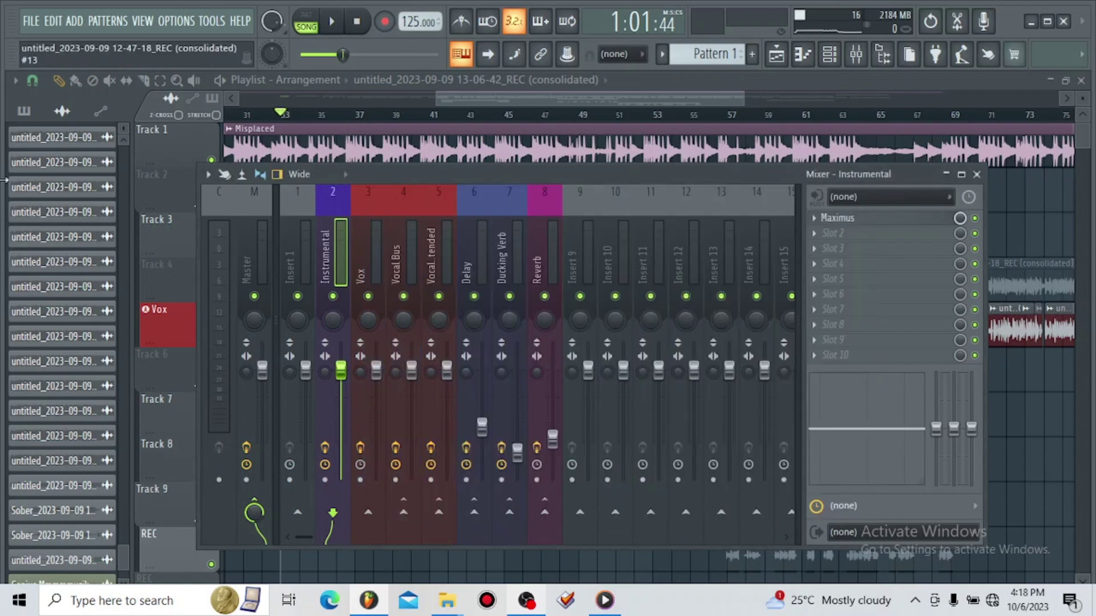
Inspect the SoftLimit plugin and its soft limit threshold on the Master track, and close it.
left_click(253, 252)
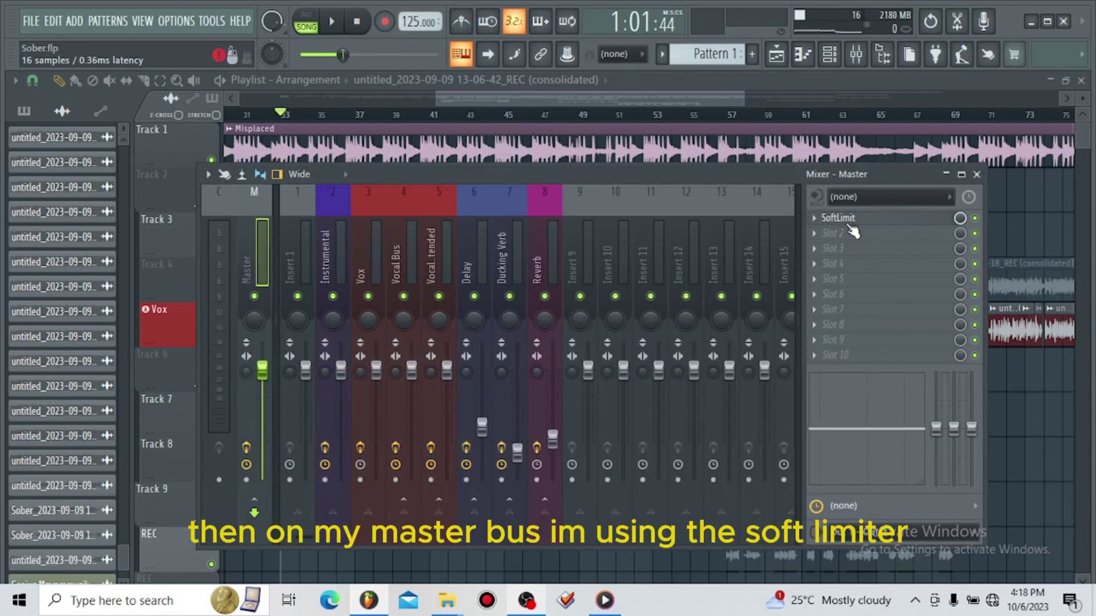
left_click(839, 218)
left_click_drag(730, 193, 720, 128)
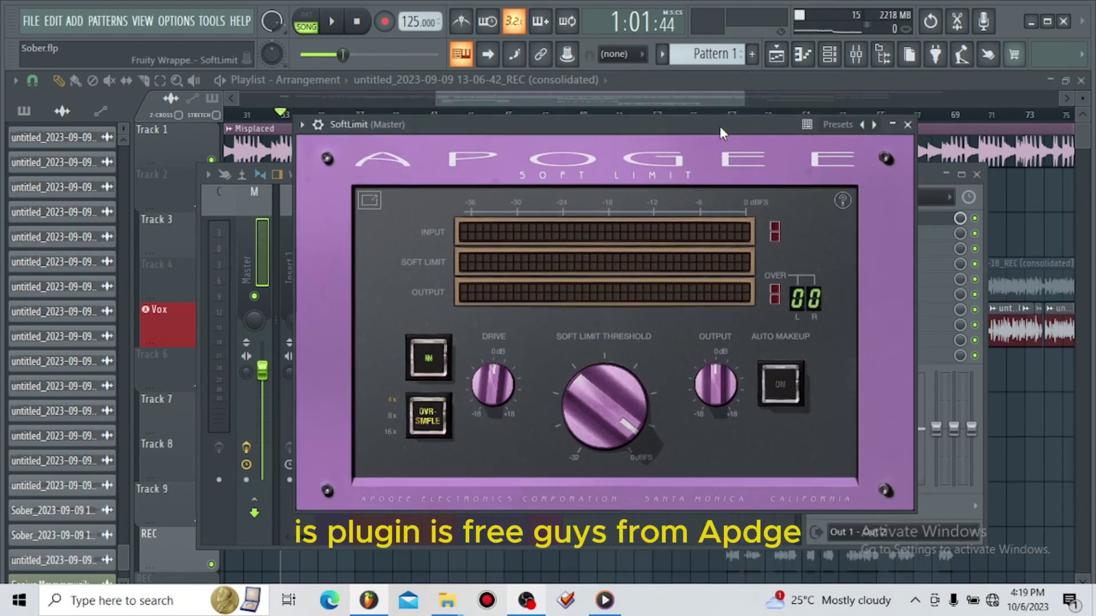
mouse_move(564, 439)
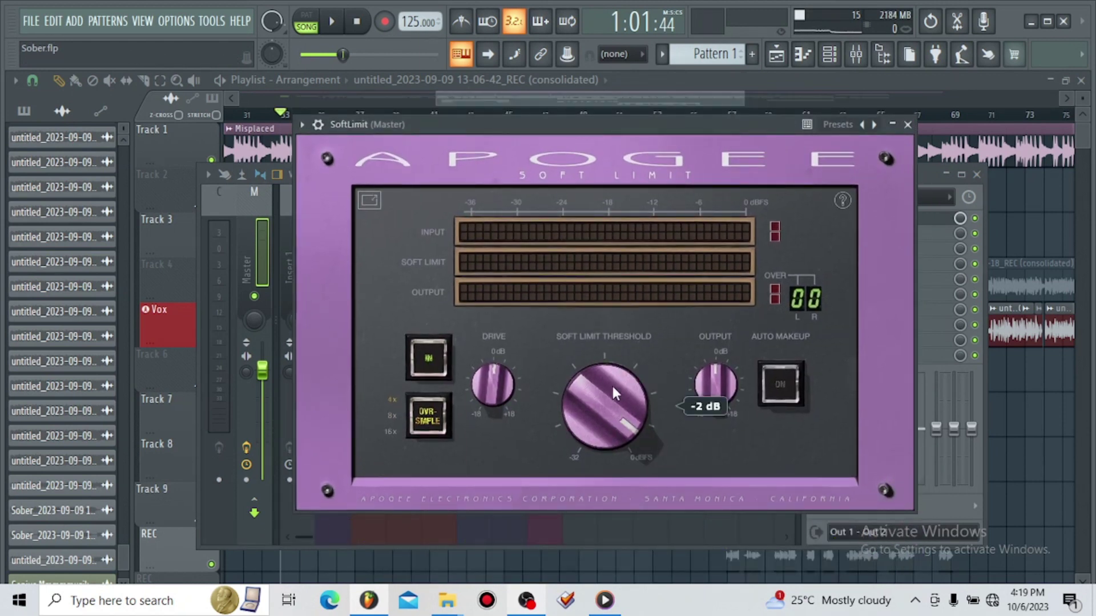
key("Escape")
Play the full mix, jump ahead to around bar 64 in the playlist, listen and stop playback.
key("space")
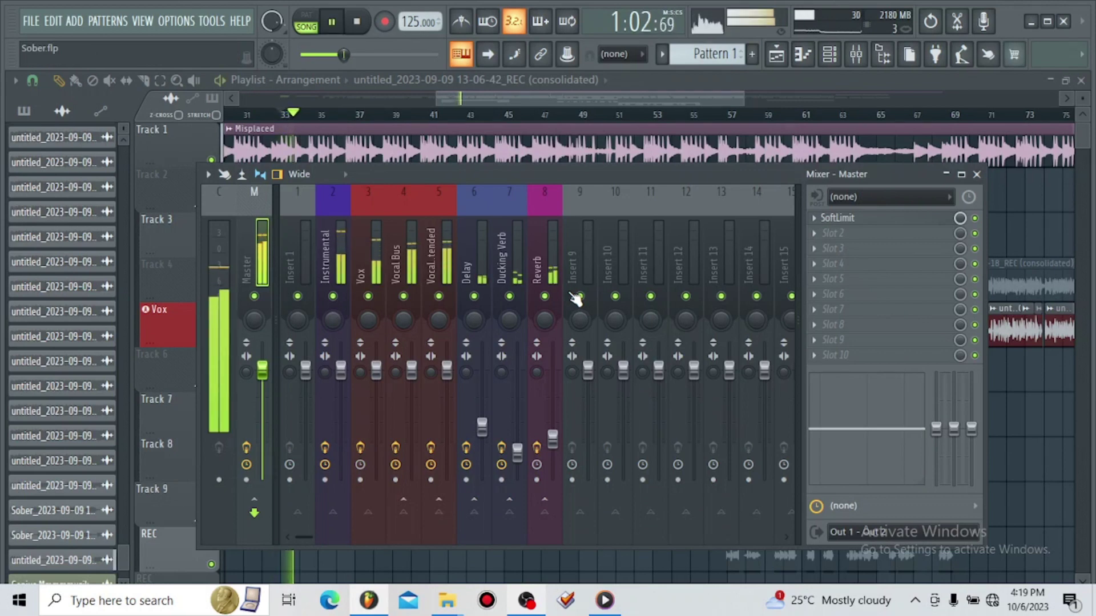
left_click_drag(744, 99, 1042, 131)
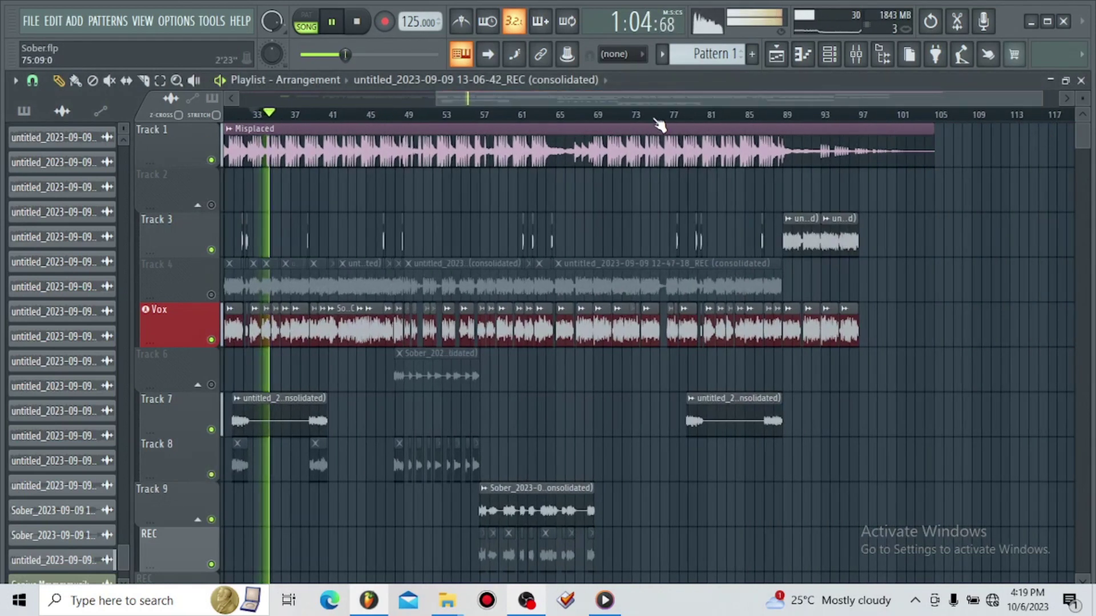
left_click(550, 116)
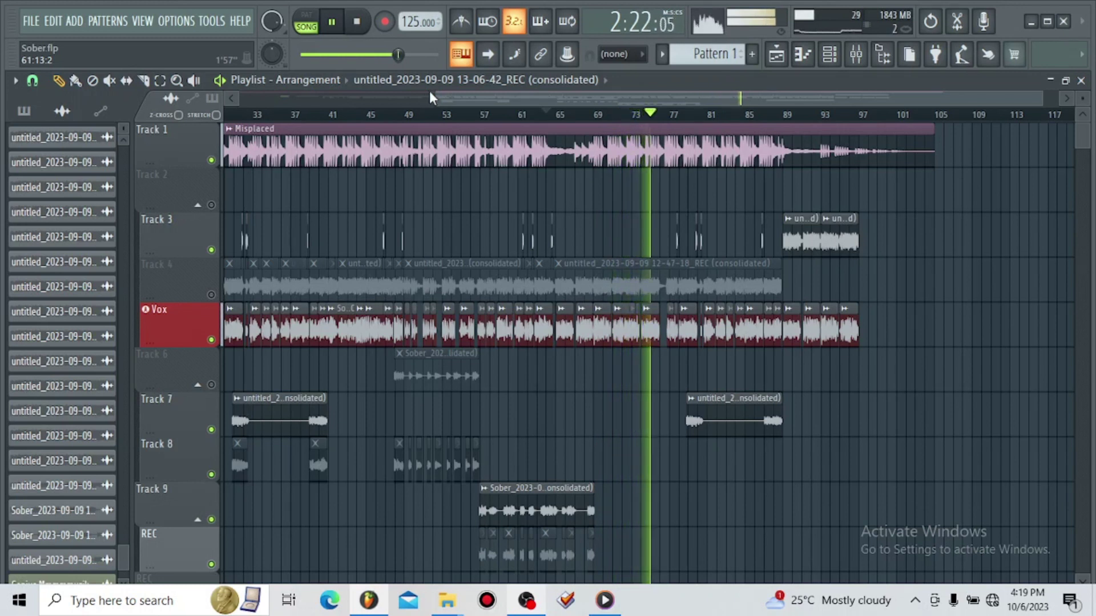
key("space")
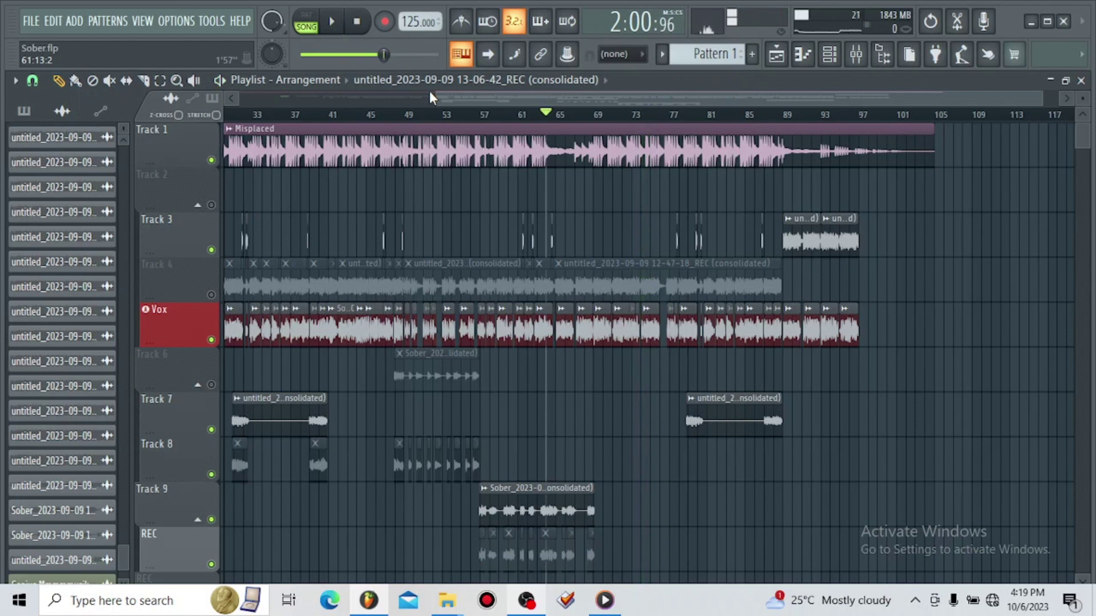